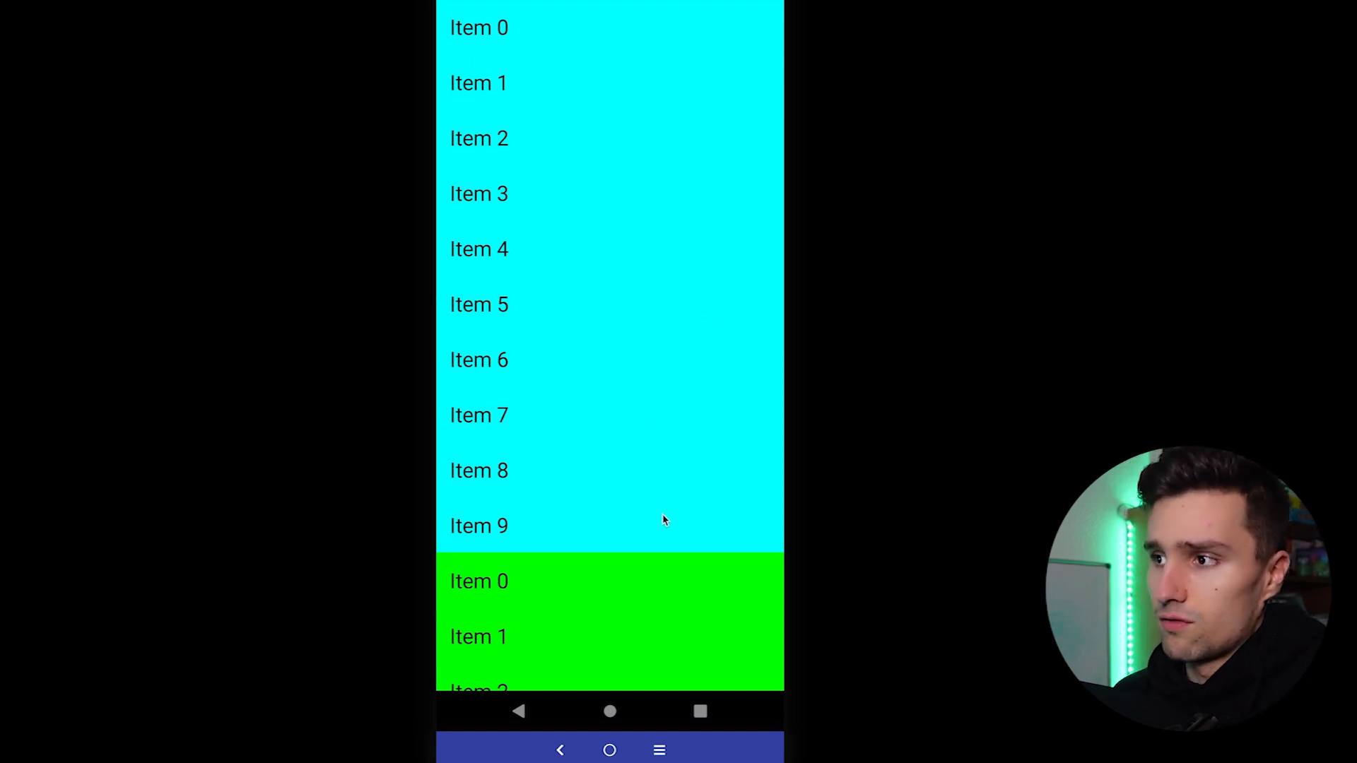
left_click_drag(663, 520, 650, 209)
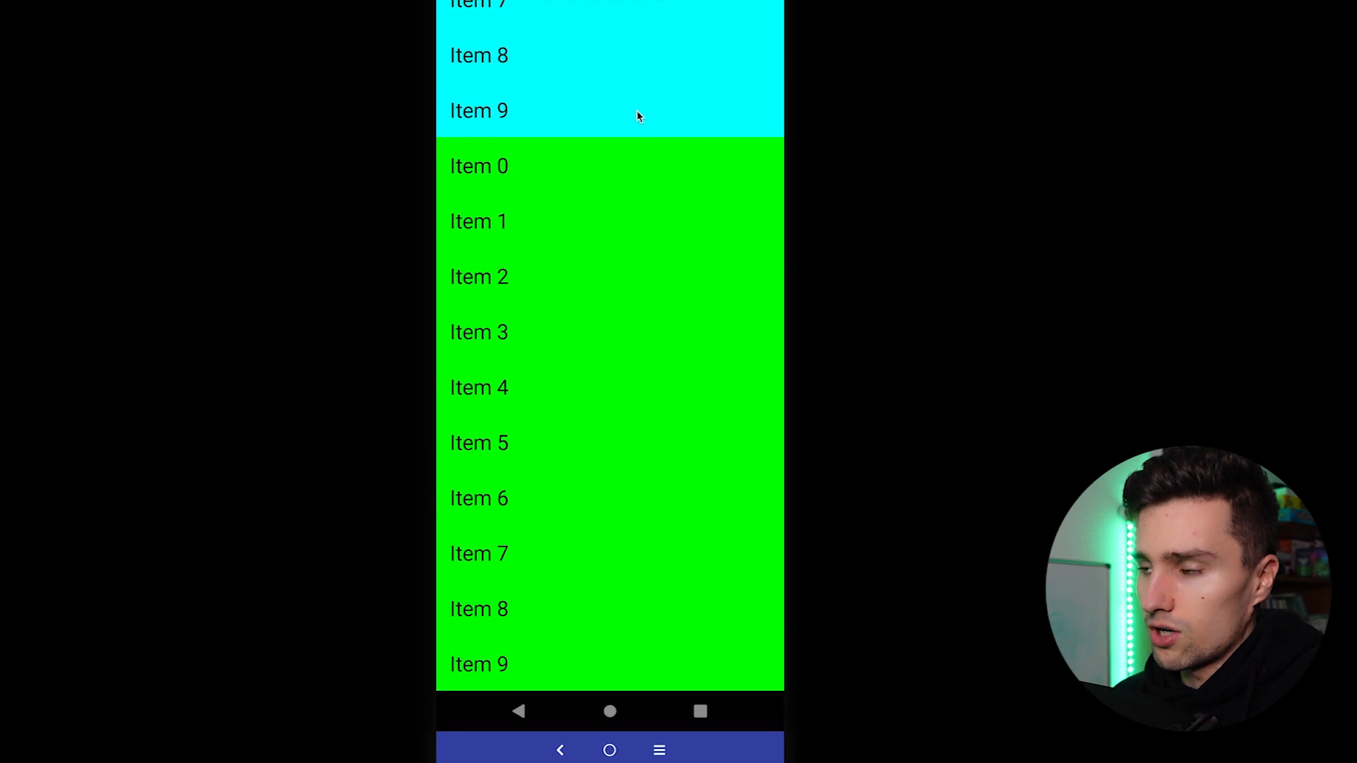
left_click_drag(637, 115, 681, 456)
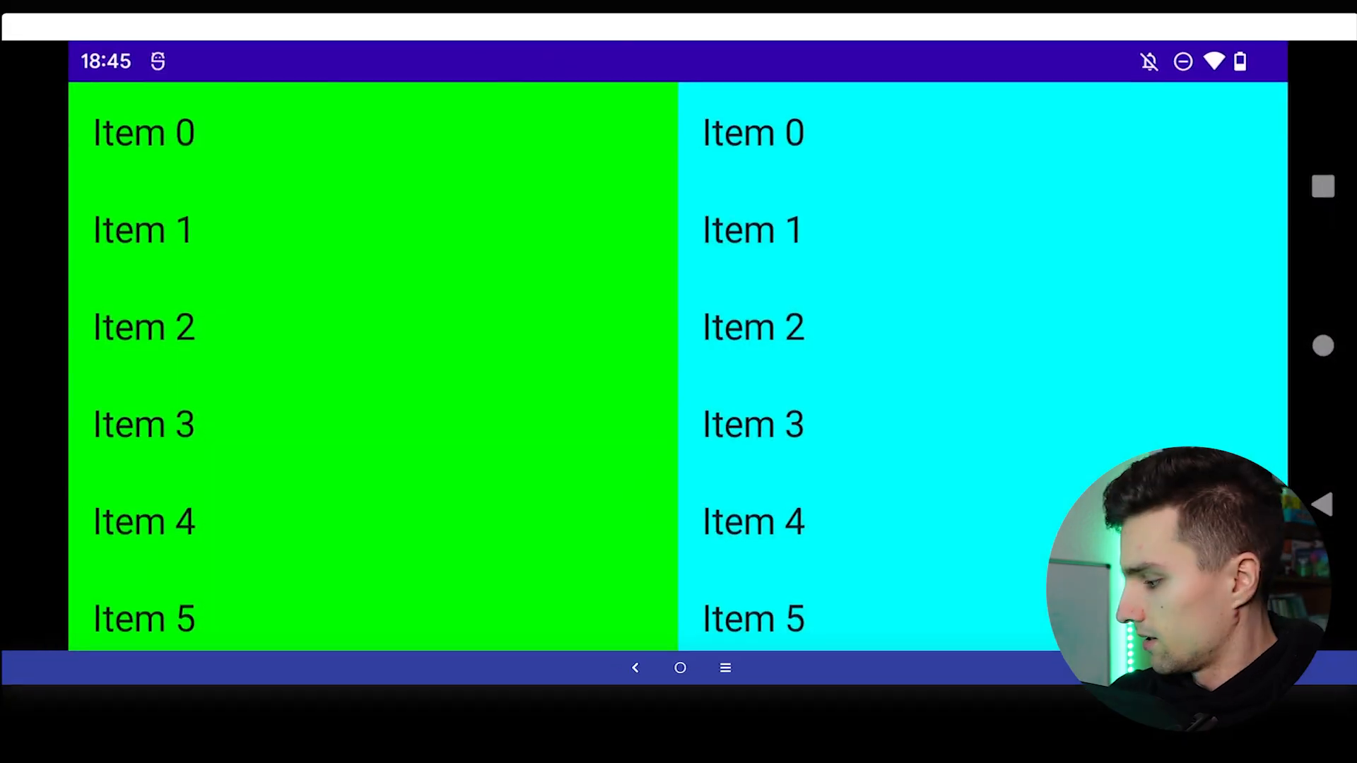
left_click_drag(169, 490, 207, 244)
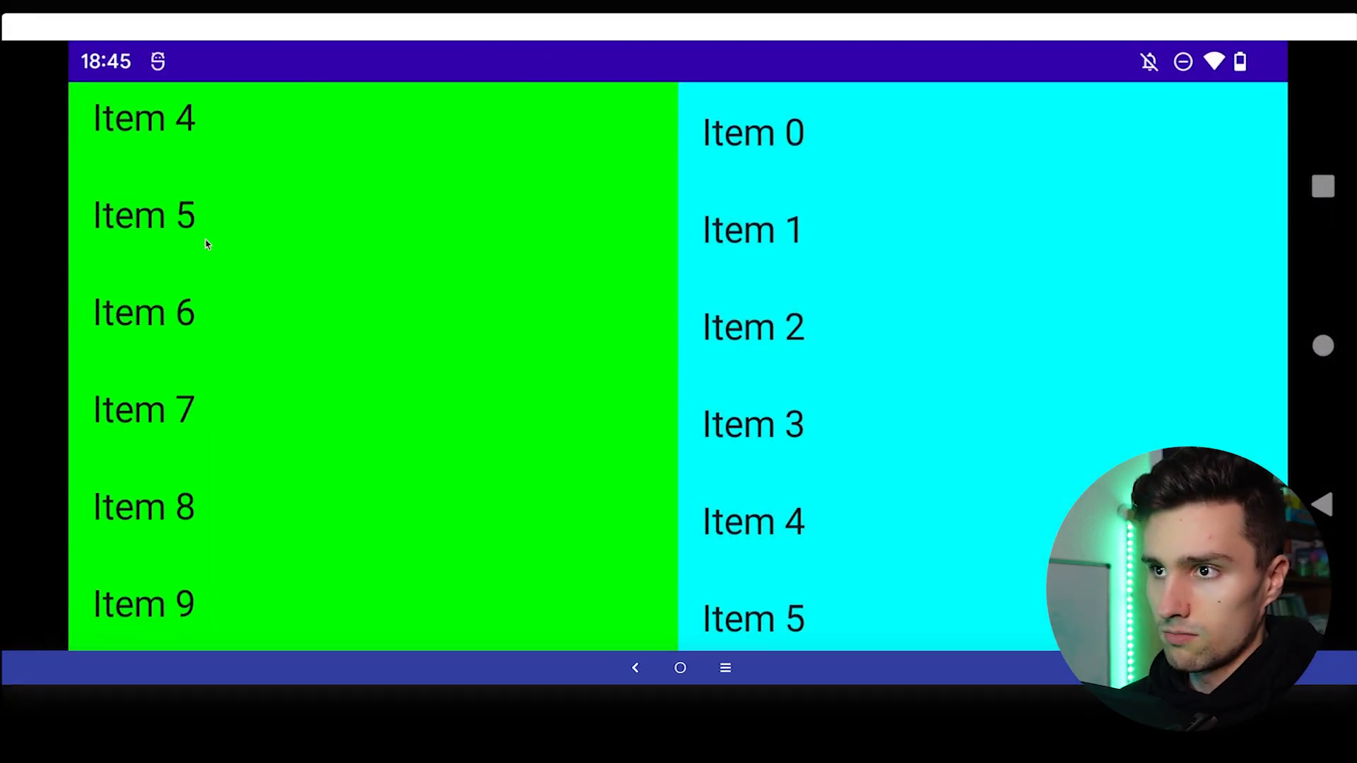
left_click_drag(806, 498, 604, 206)
left_click_drag(467, 265, 506, 618)
left_click_drag(848, 212, 838, 571)
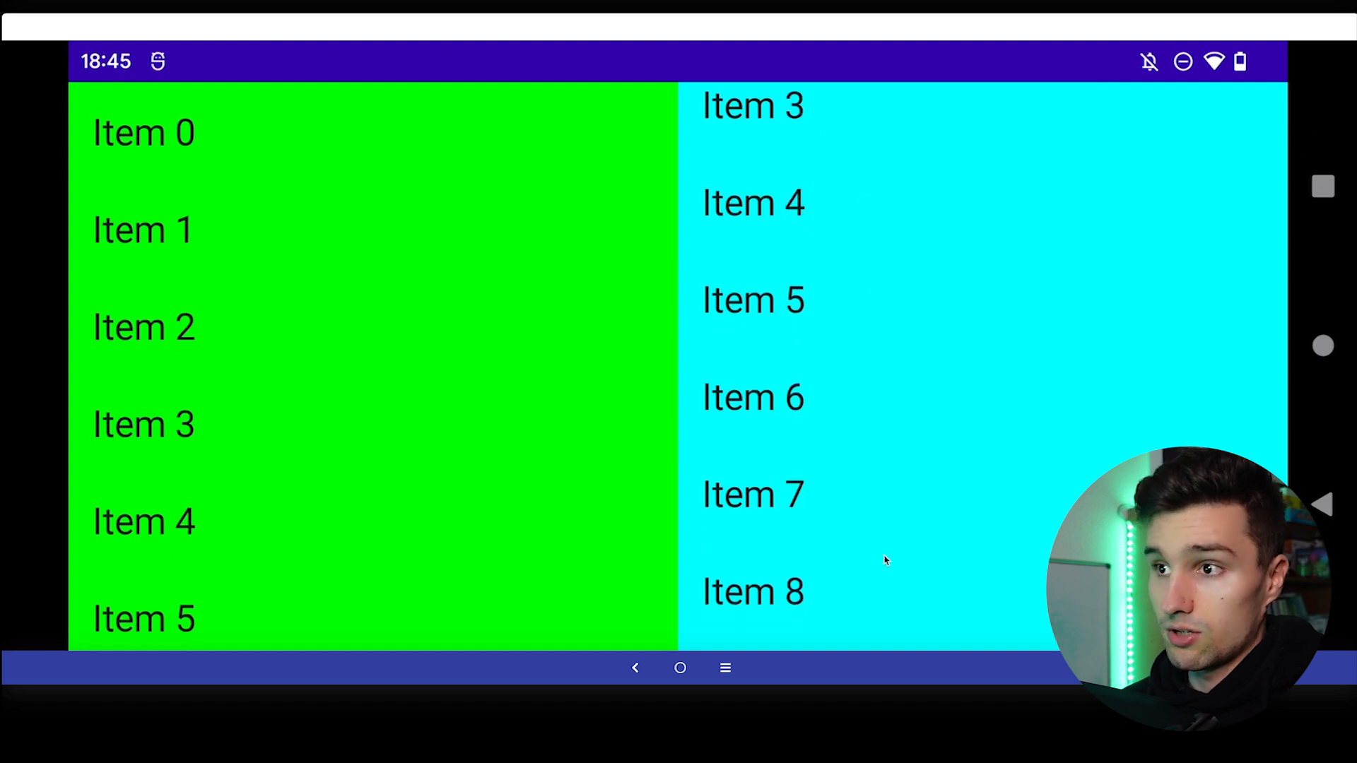
Swipe one of the side-by-side lists to scroll it independently of the other
left_click_drag(508, 385, 519, 339)
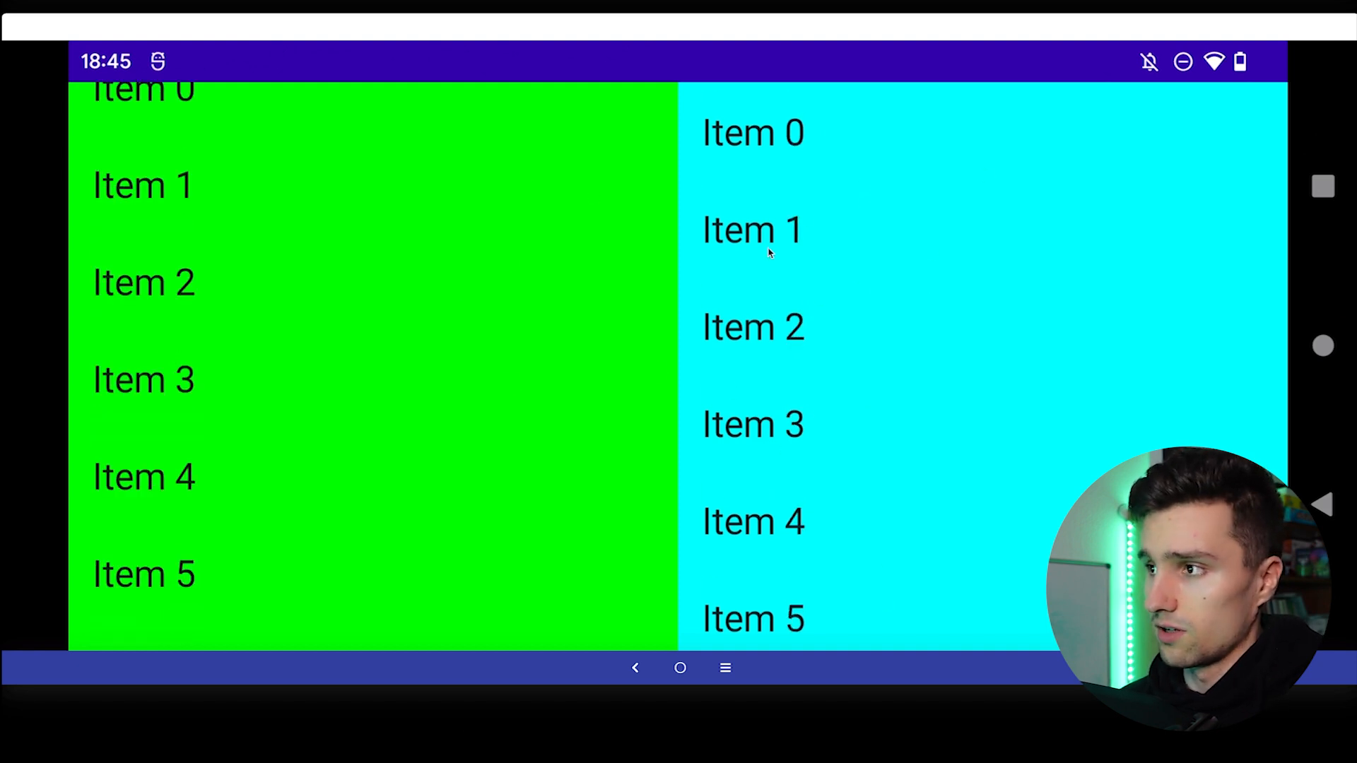
mouse_move(509, 453)
left_mouse_down()
mouse_move(493, 227)
mouse_move(478, 597)
left_mouse_up()
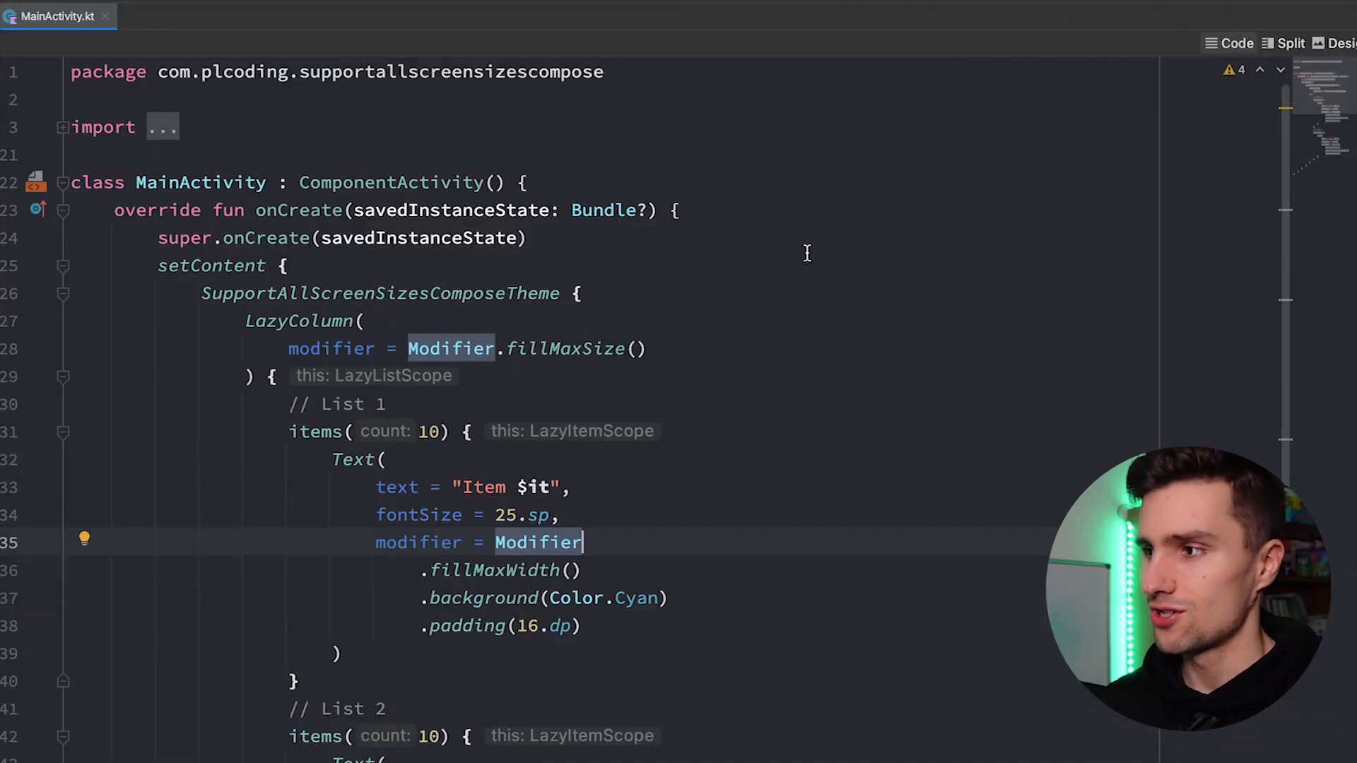
scroll(746, 357, "down", 3)
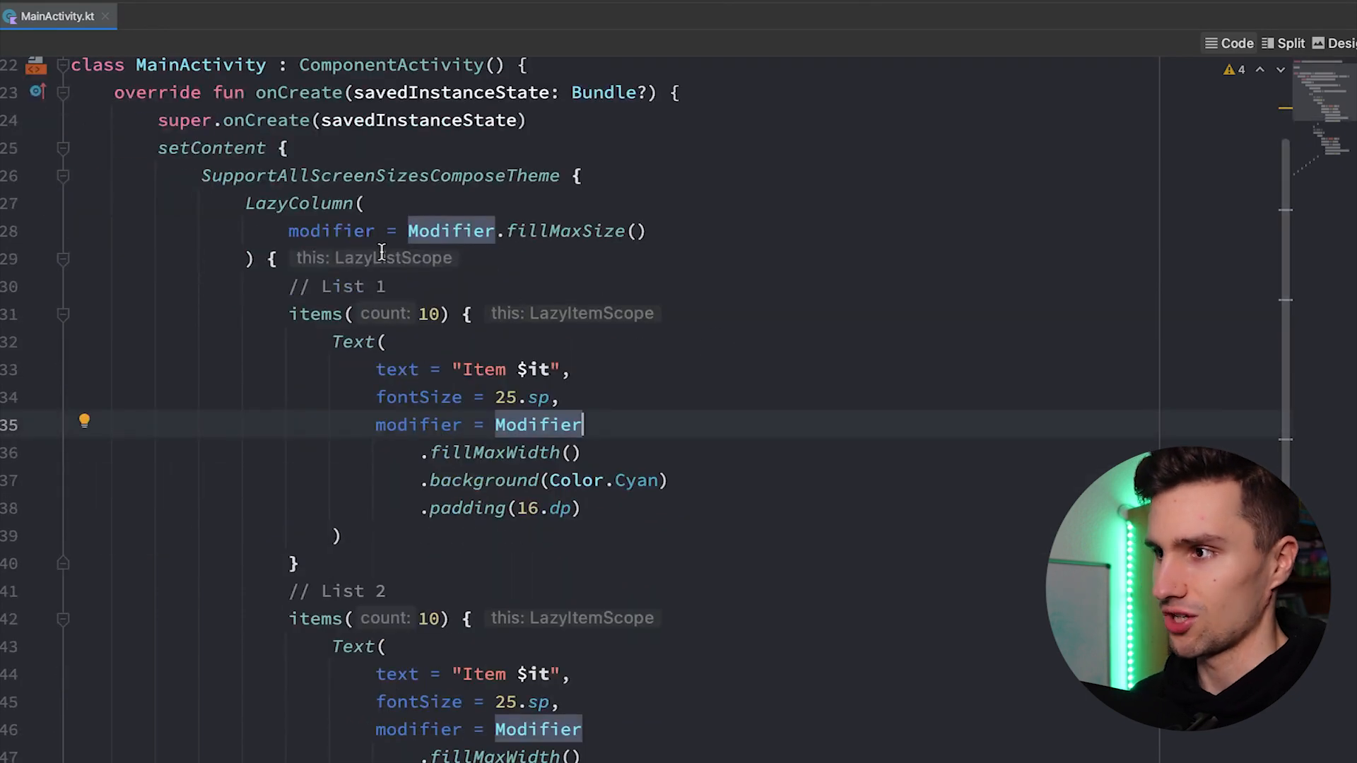
double_click(310, 203)
scroll(379, 271, "down", 1)
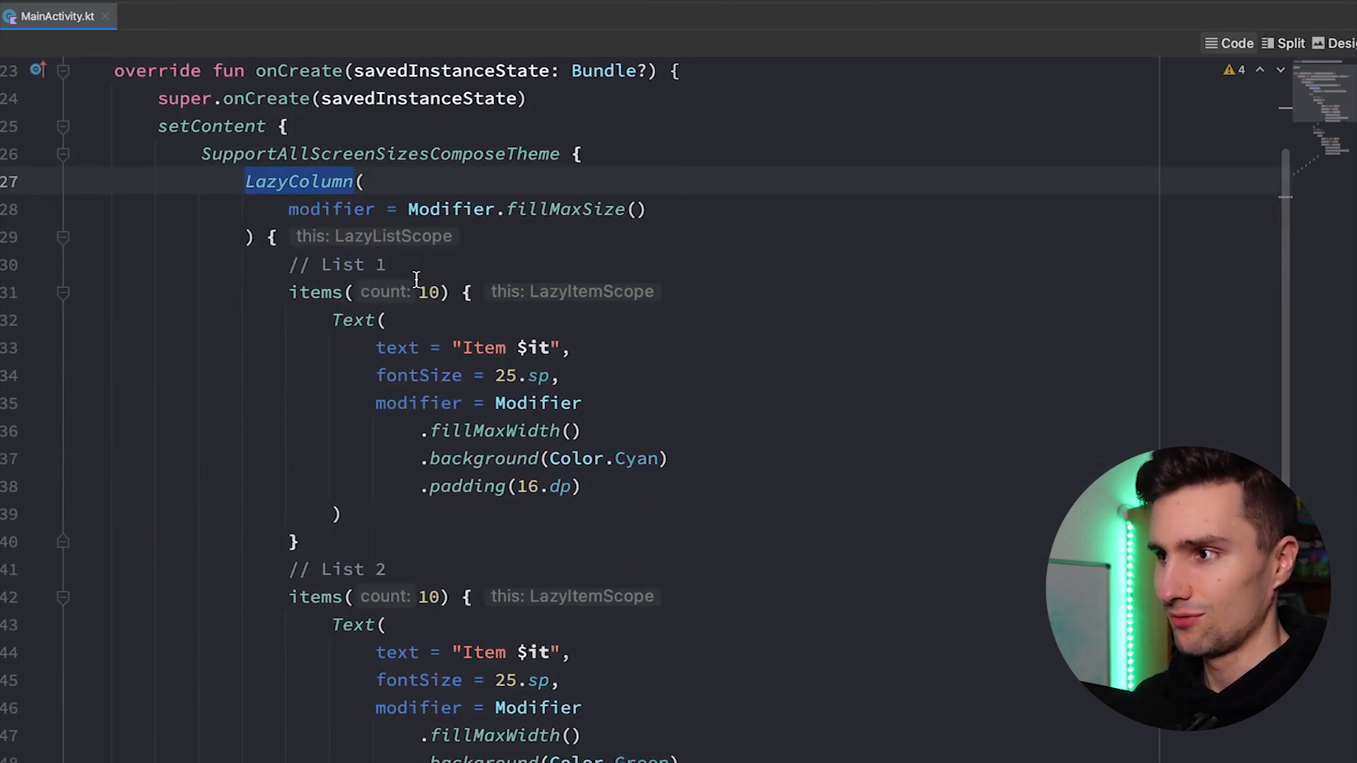
left_click_drag(289, 263, 356, 546)
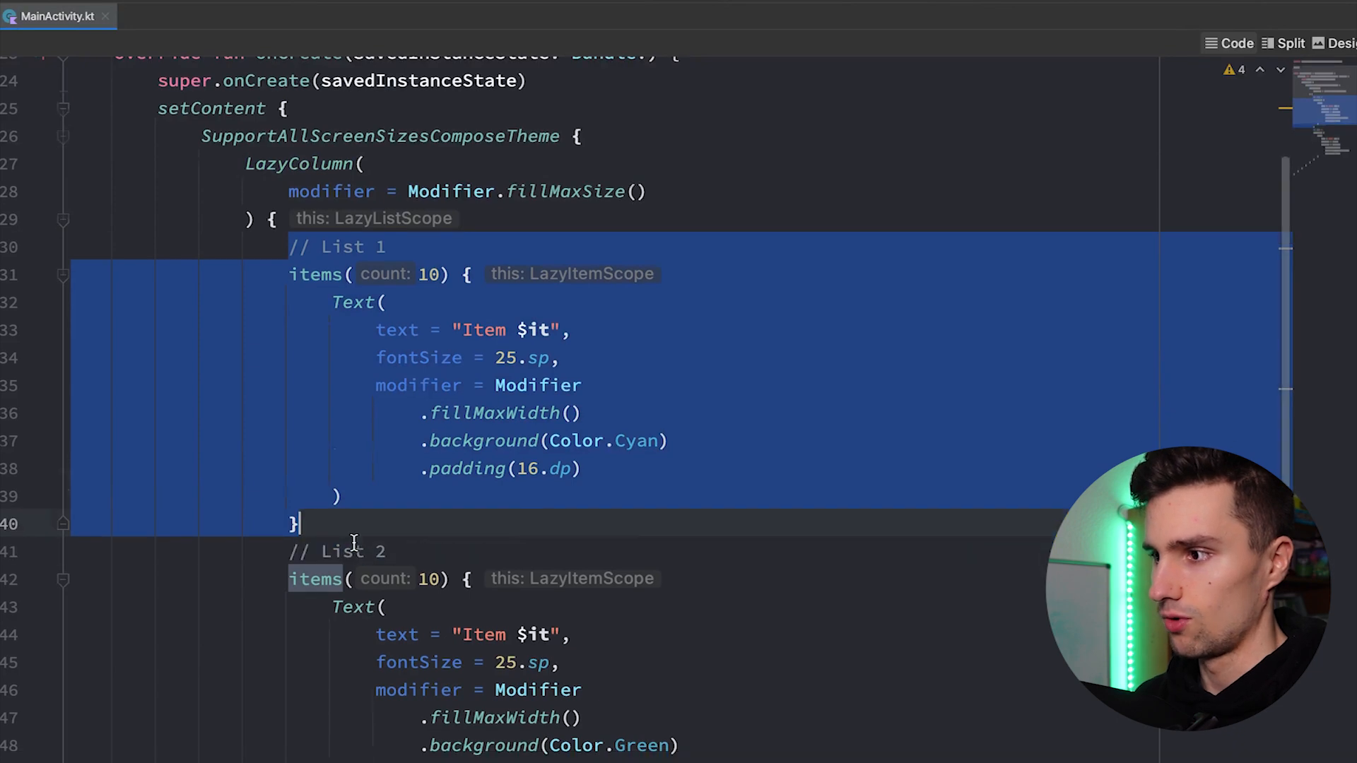
scroll(357, 546, "down", 3)
left_click_drag(303, 573, 302, 300)
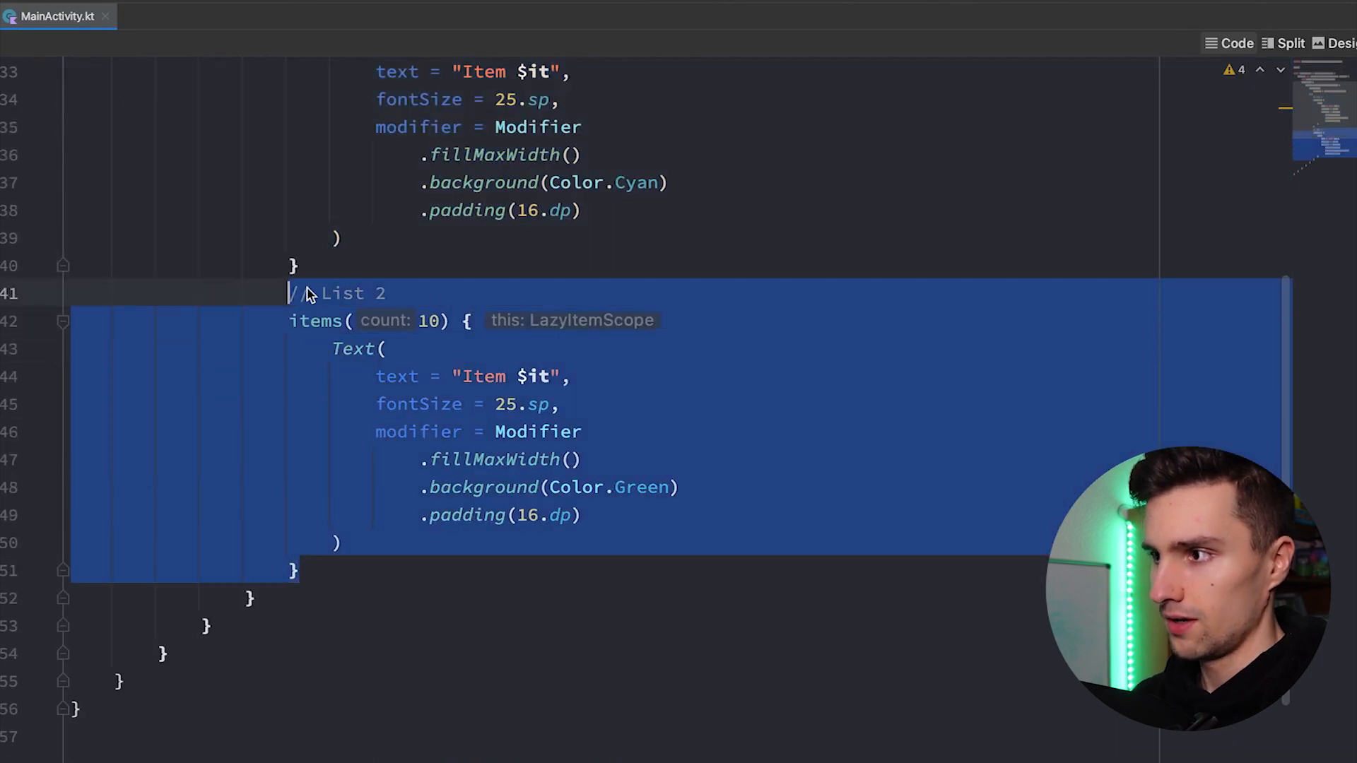
double_click(431, 320)
scroll(445, 329, "up", 3)
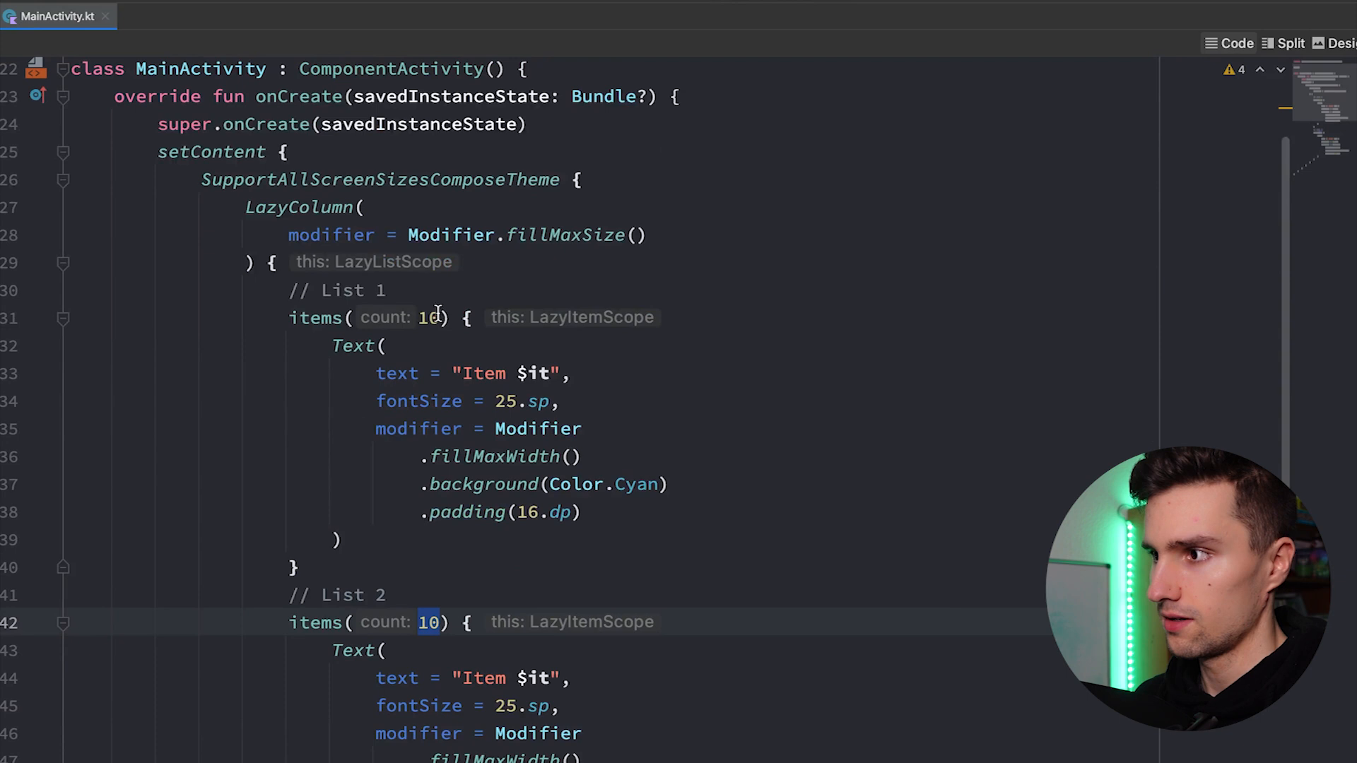
double_click(431, 317)
scroll(392, 340, "down", 1)
double_click(360, 294)
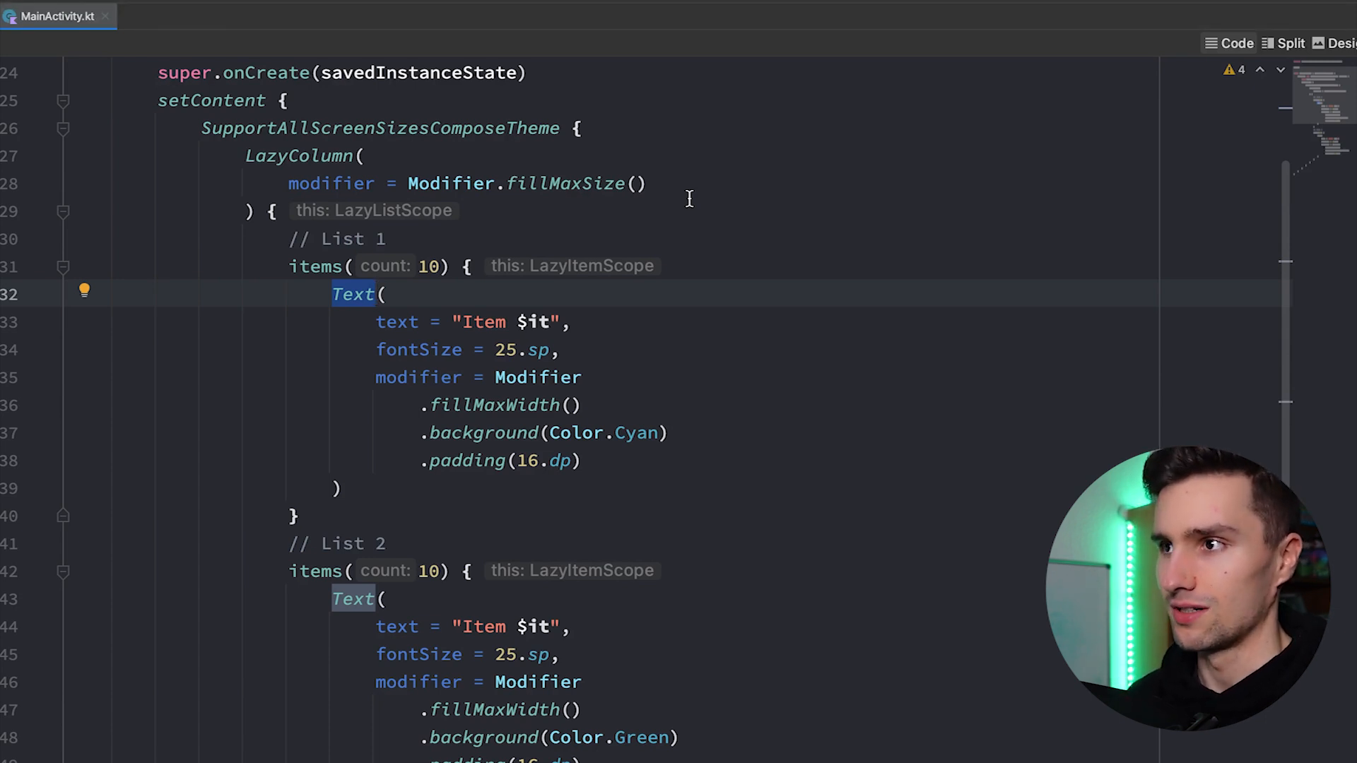
Create rememberWindowInfo as a plain Kotlin file in the supportallscreensizescompose package, declining the Git add prompt permanently
key("alt+1")
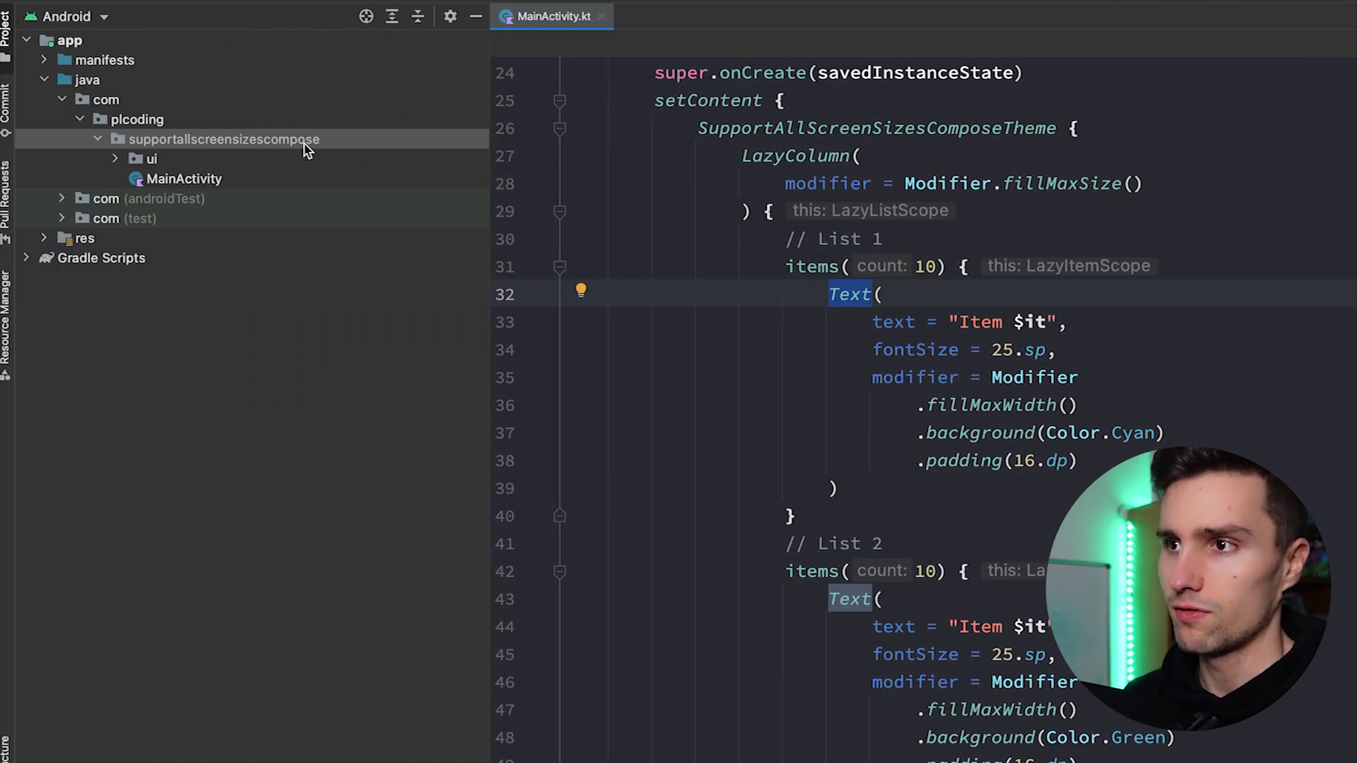
right_click(313, 155)
left_click(757, 178)
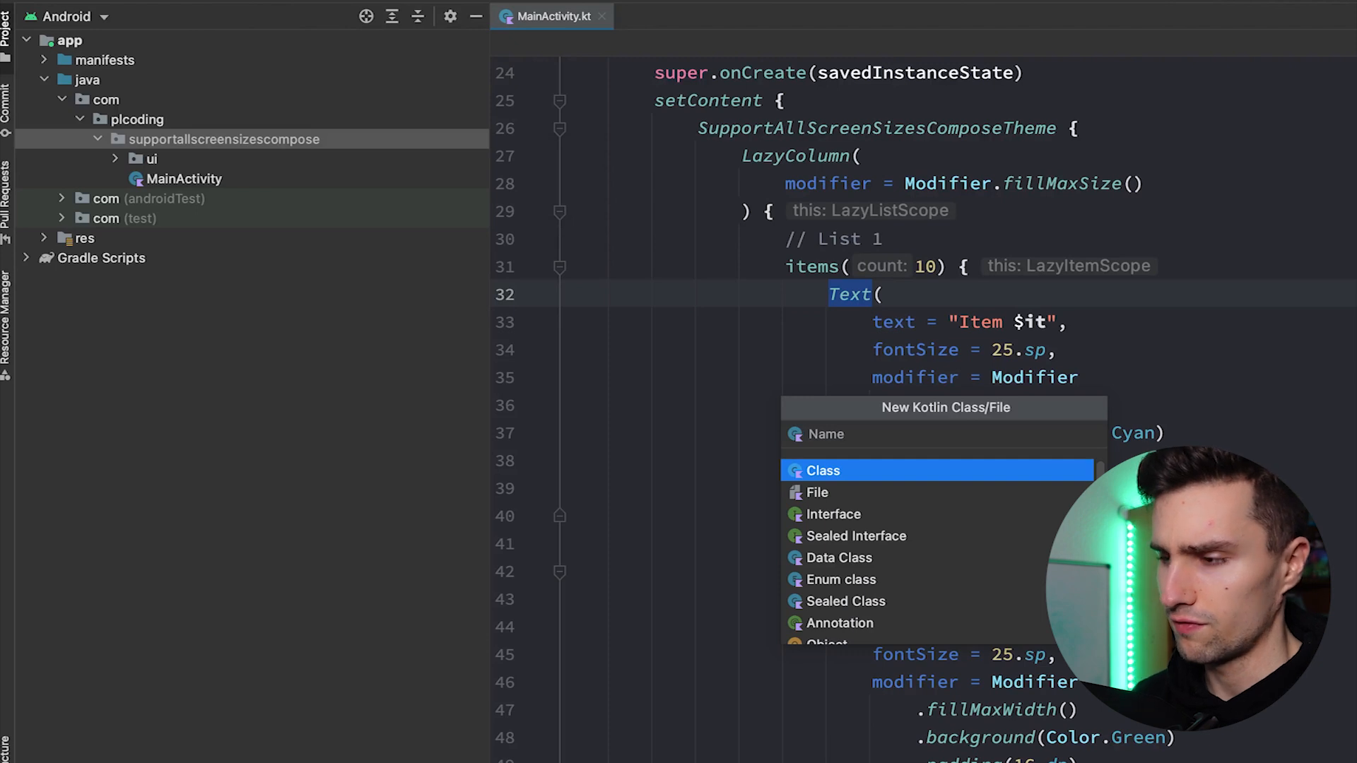
type("remem")
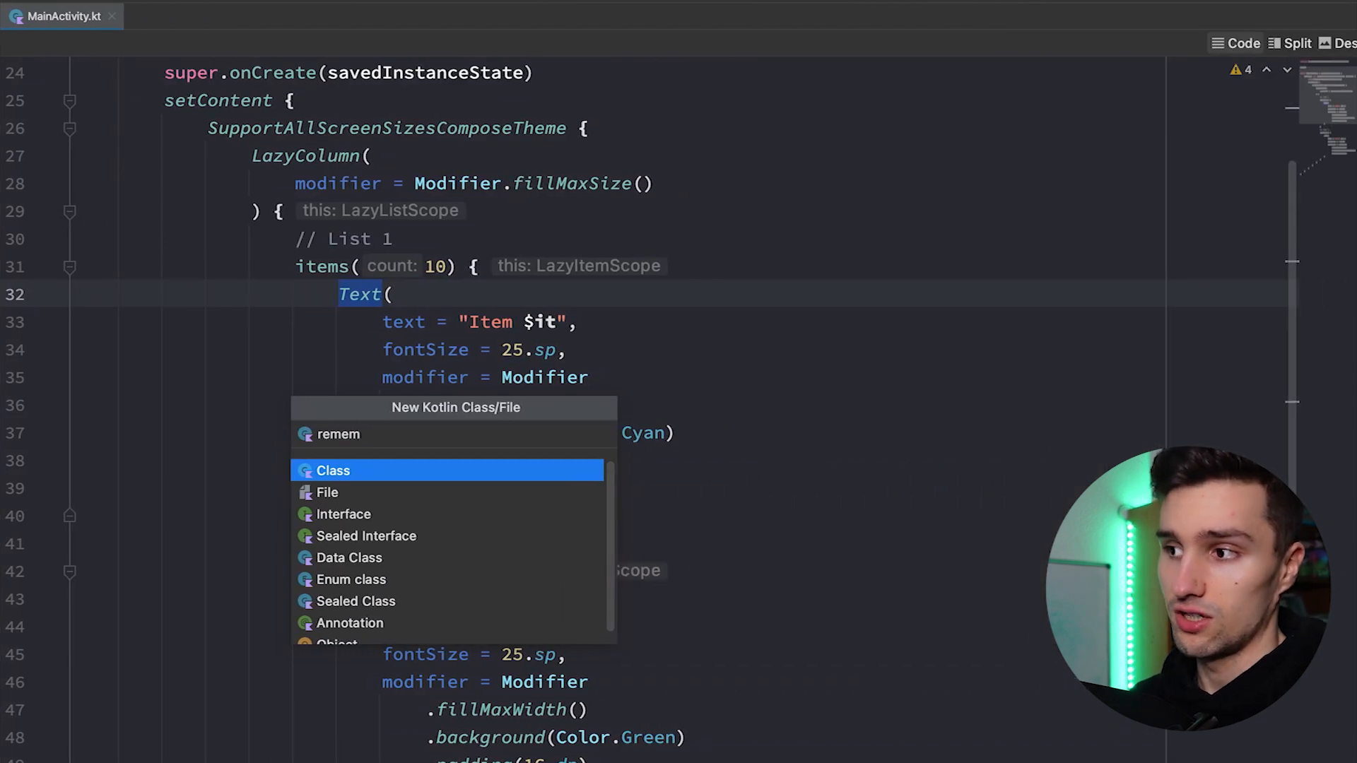
type("ber")
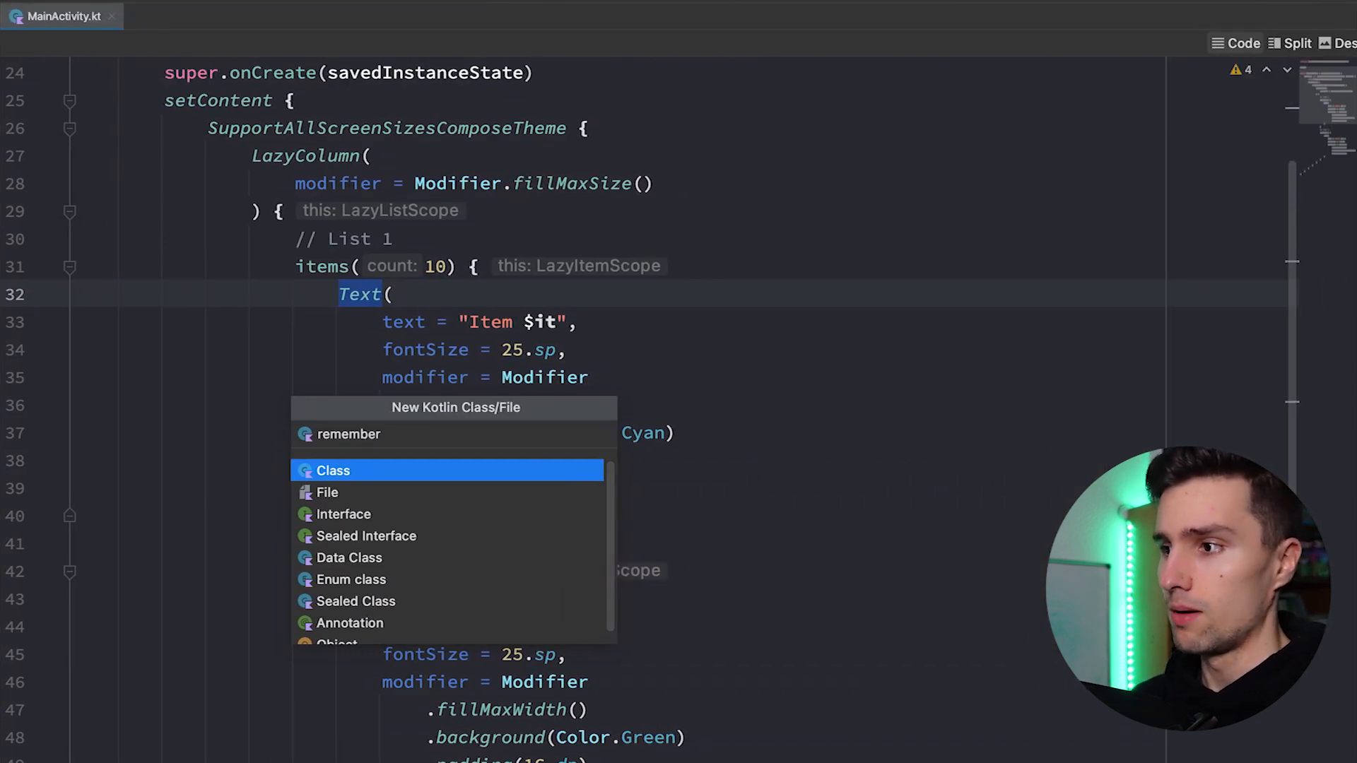
type("WindowInfo")
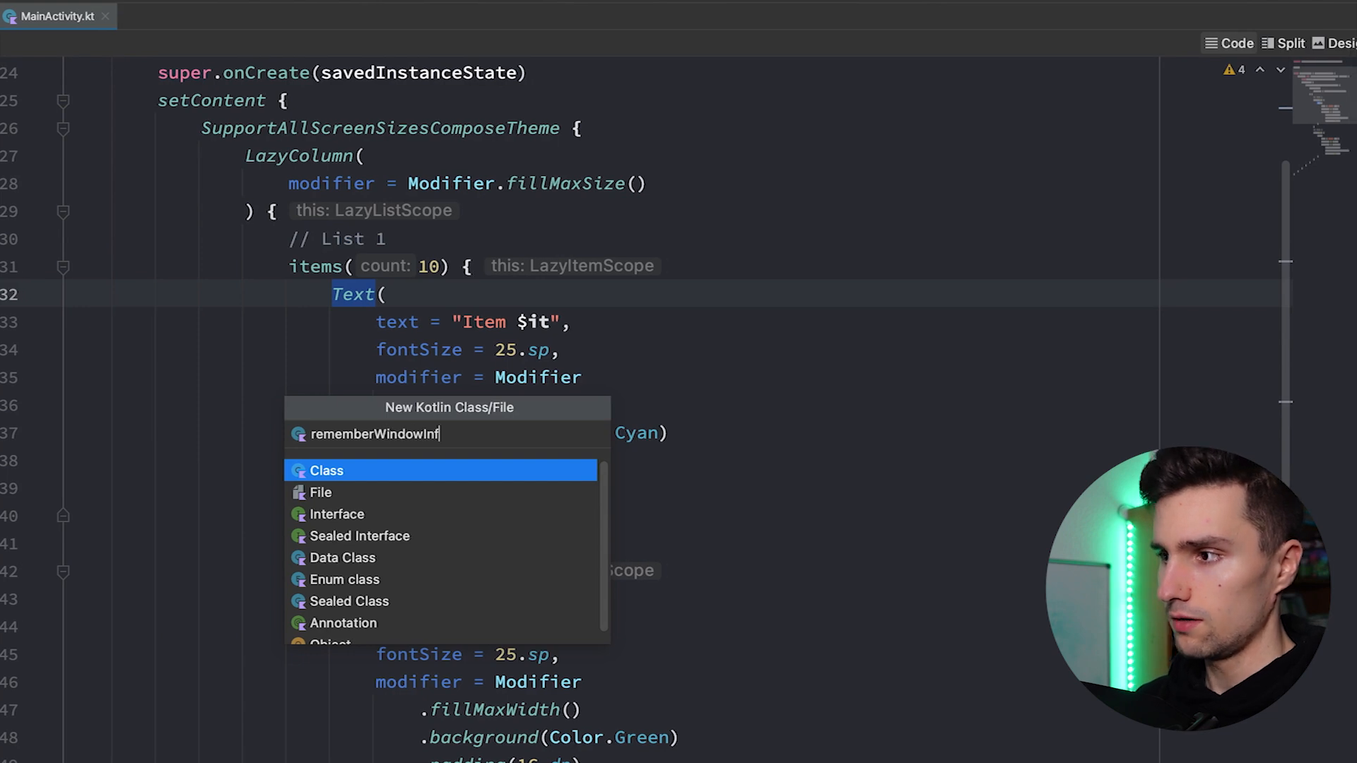
key("Up")
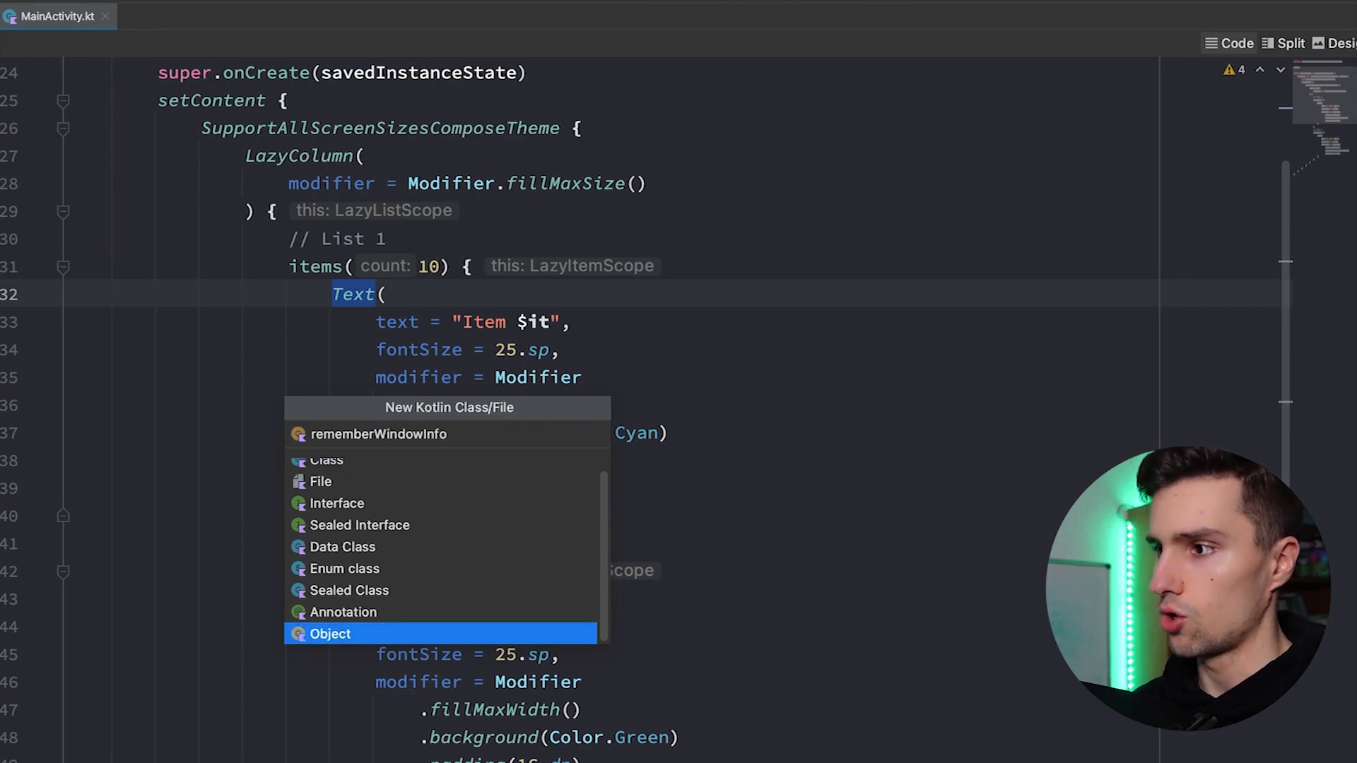
key("Down")
key("Down")
key("Return")
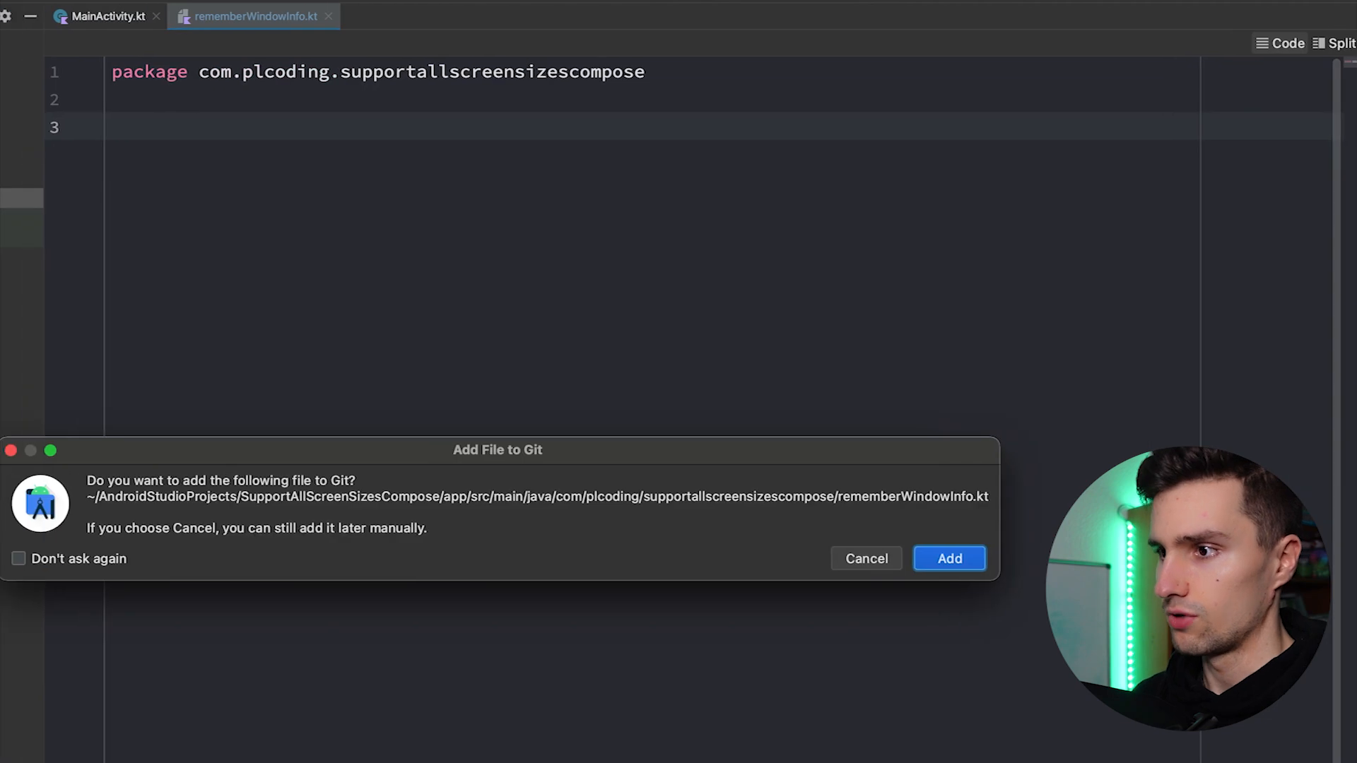
left_click(54, 559)
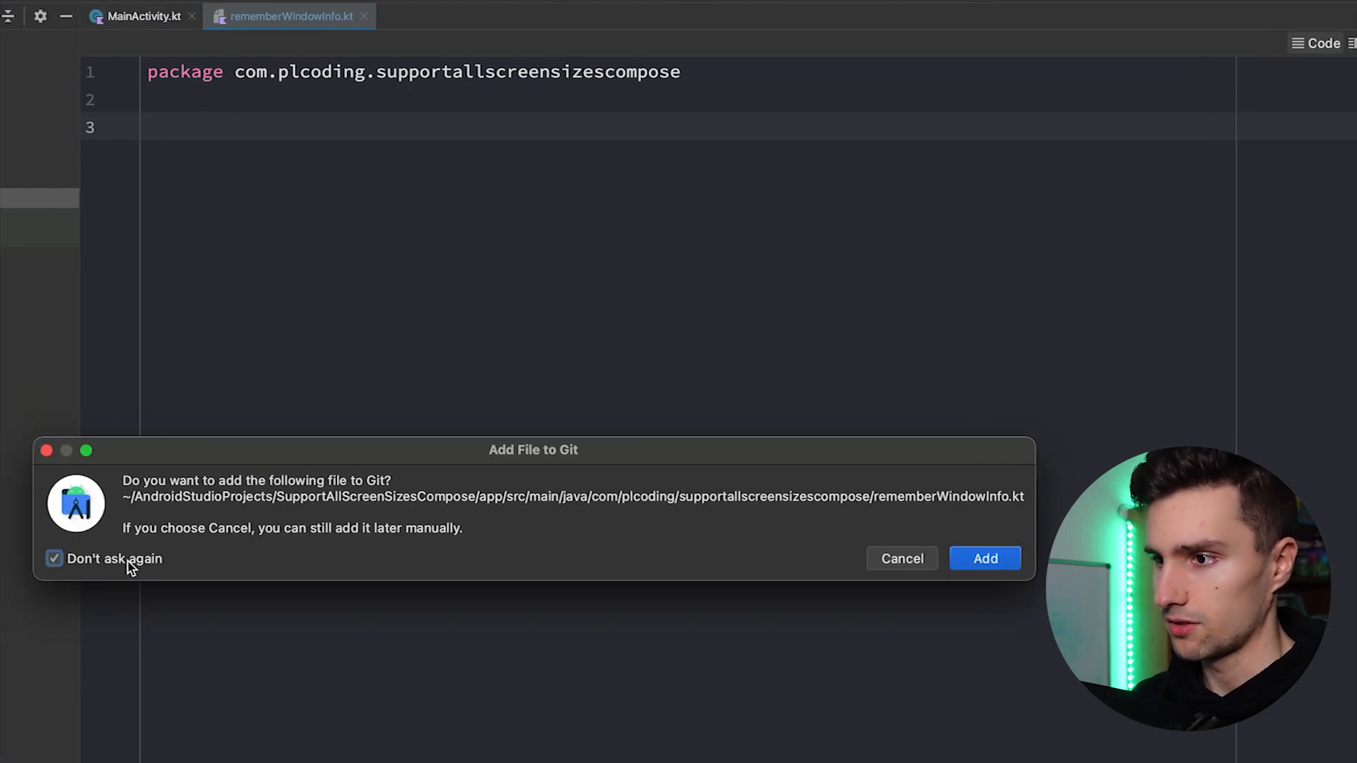
left_click(985, 558)
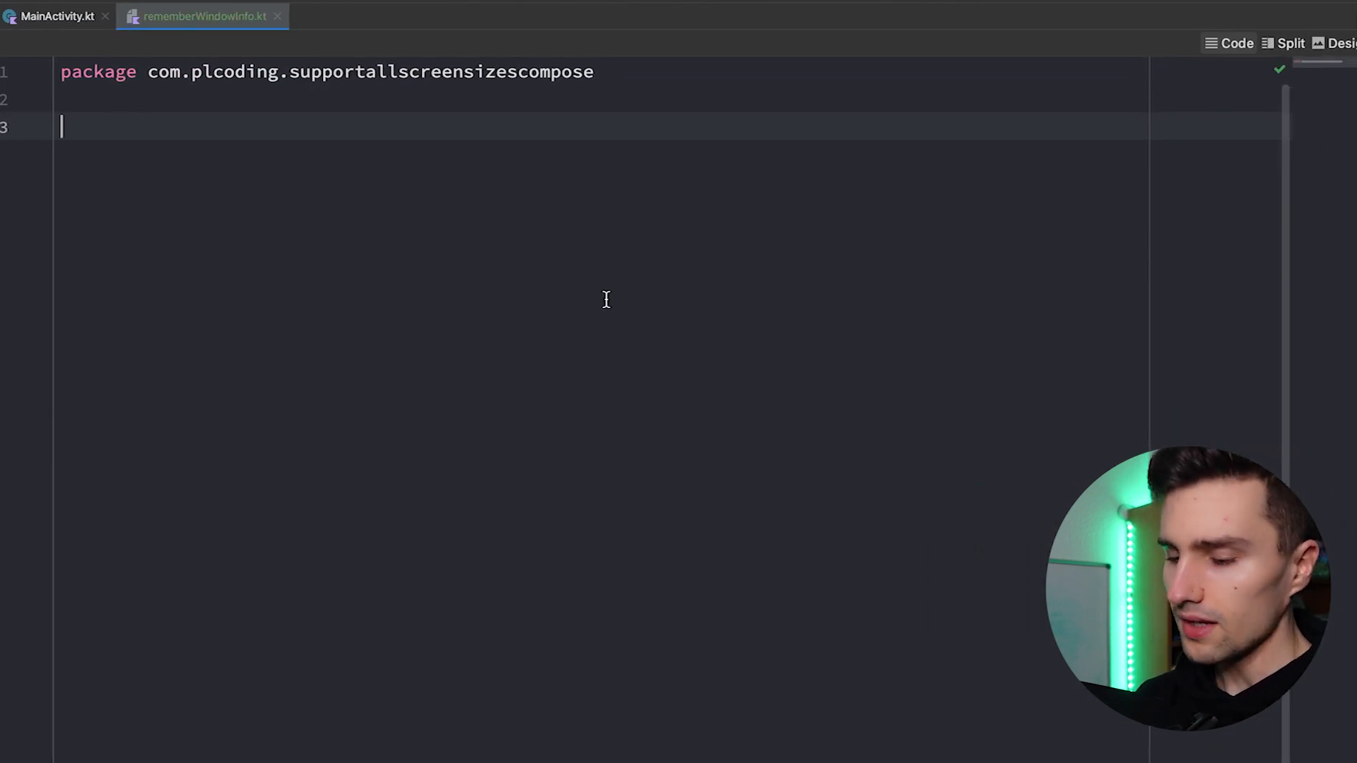
type("comp")
key("Tab")
type("remem")
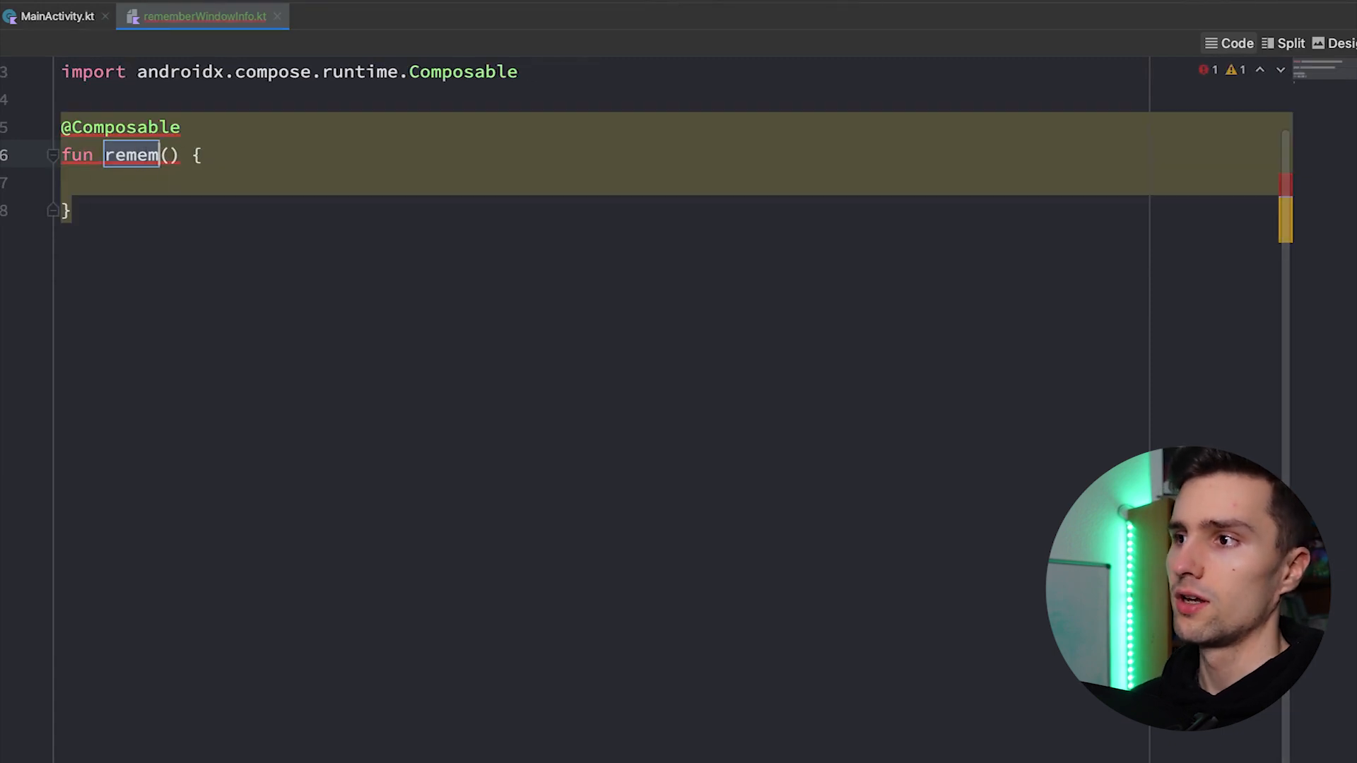
type("berWindow")
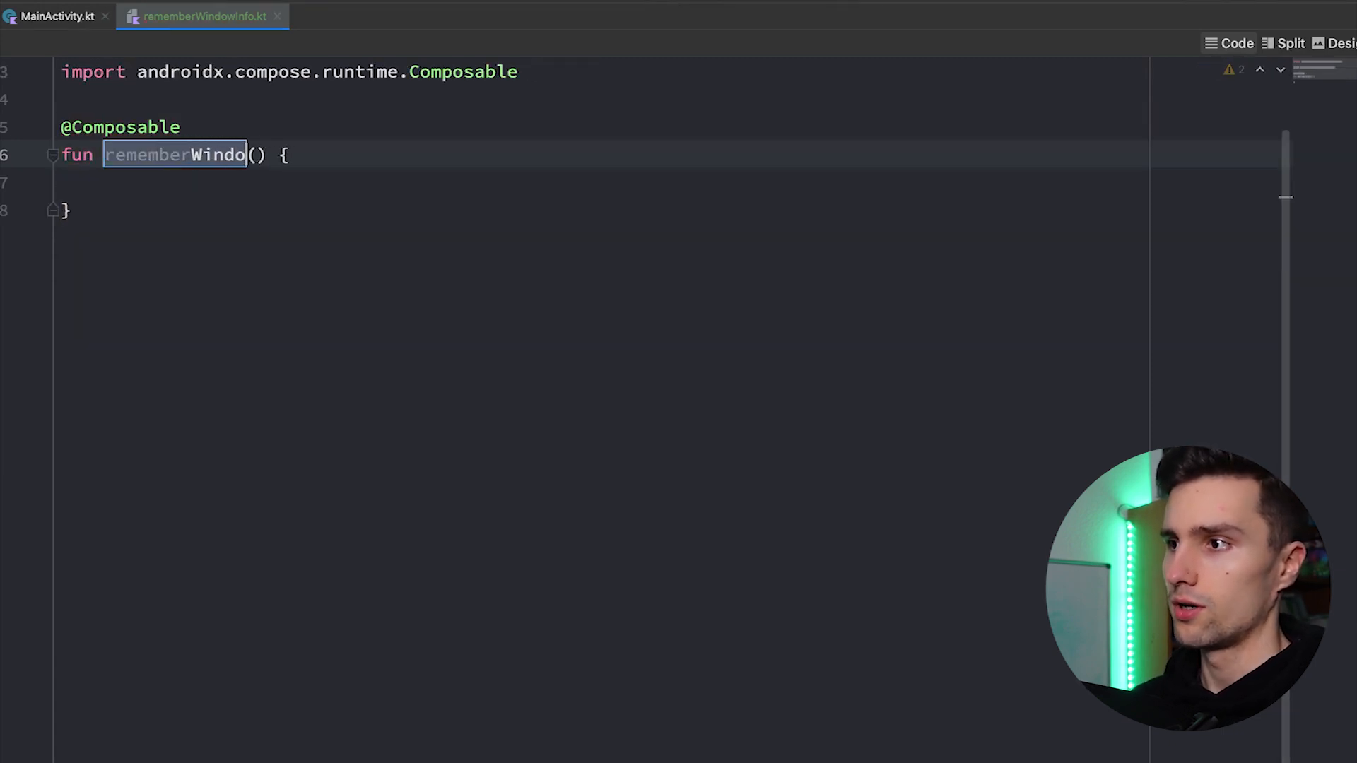
type("Inof")
key("BackSpace")
key("BackSpace")
type("fo")
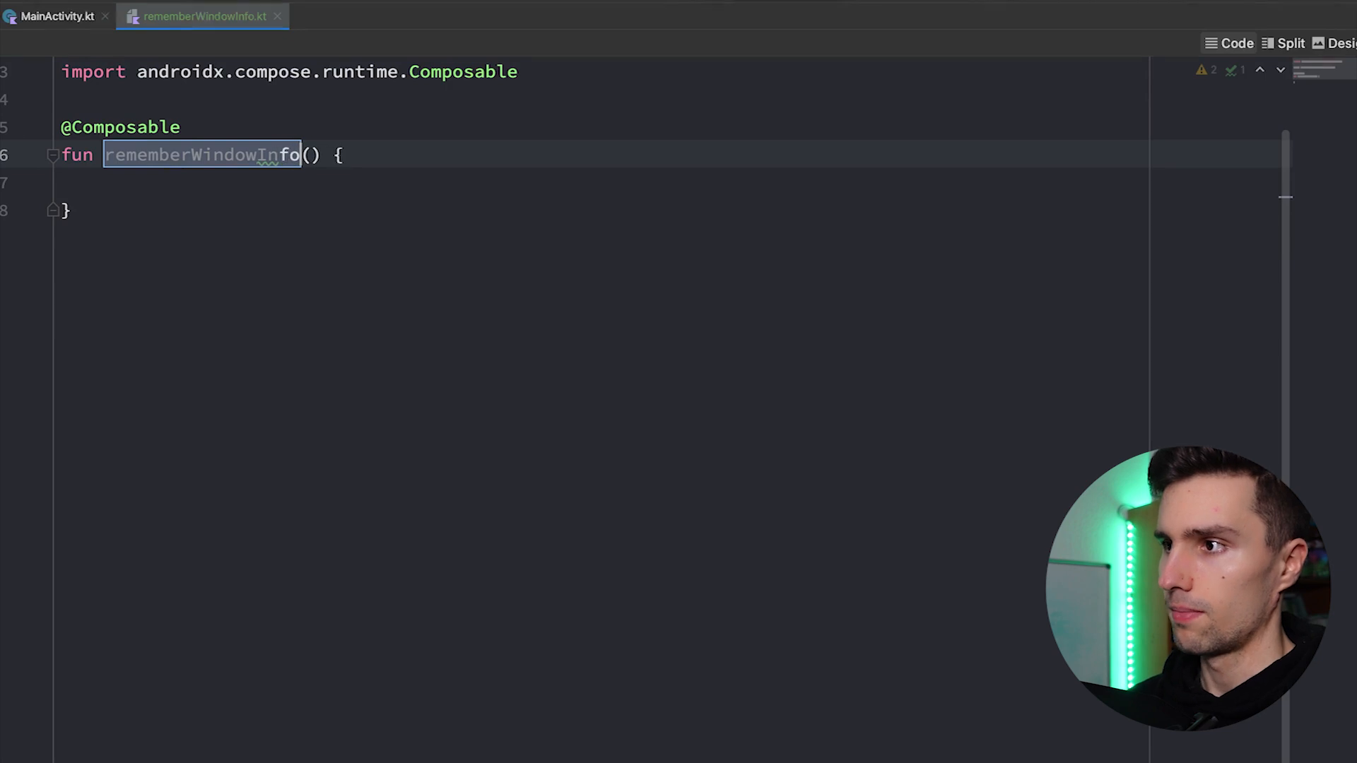
key("Tab")
key("Tab")
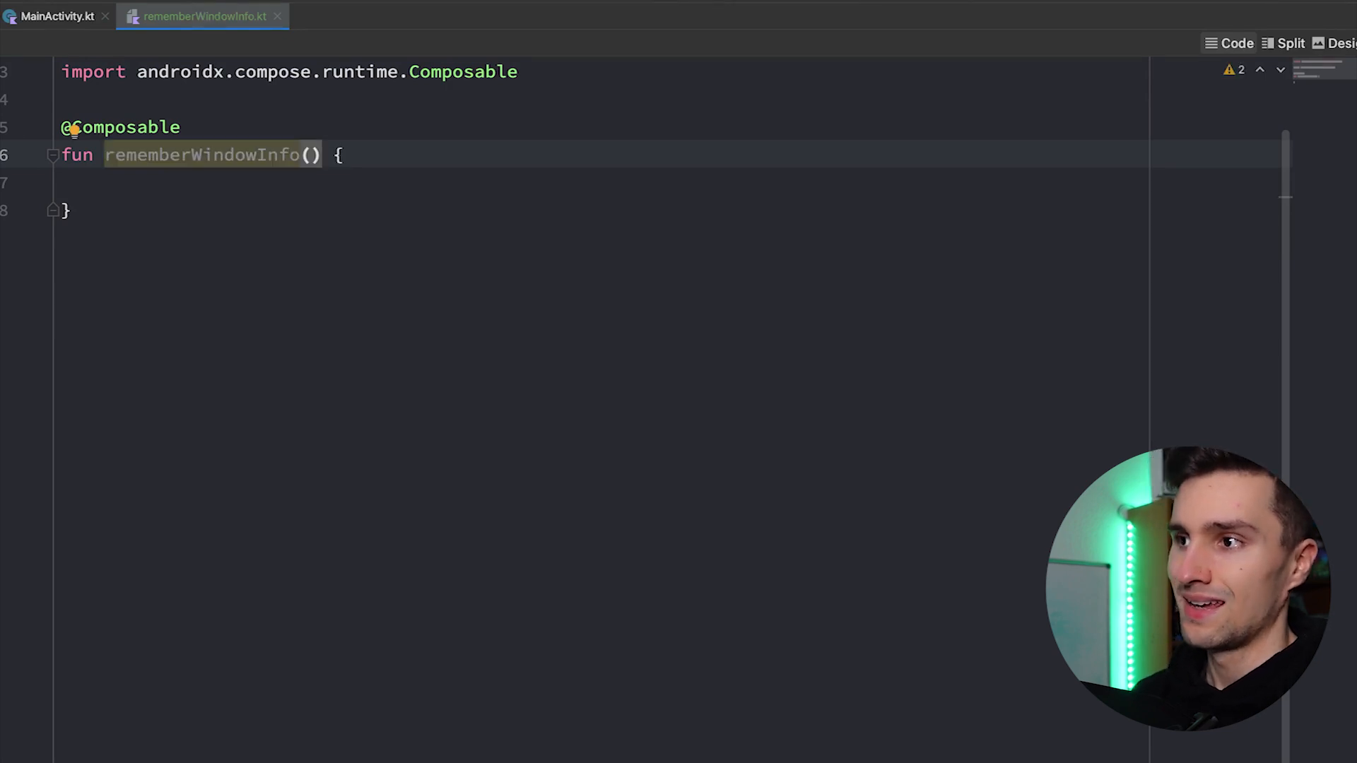
key("Tab")
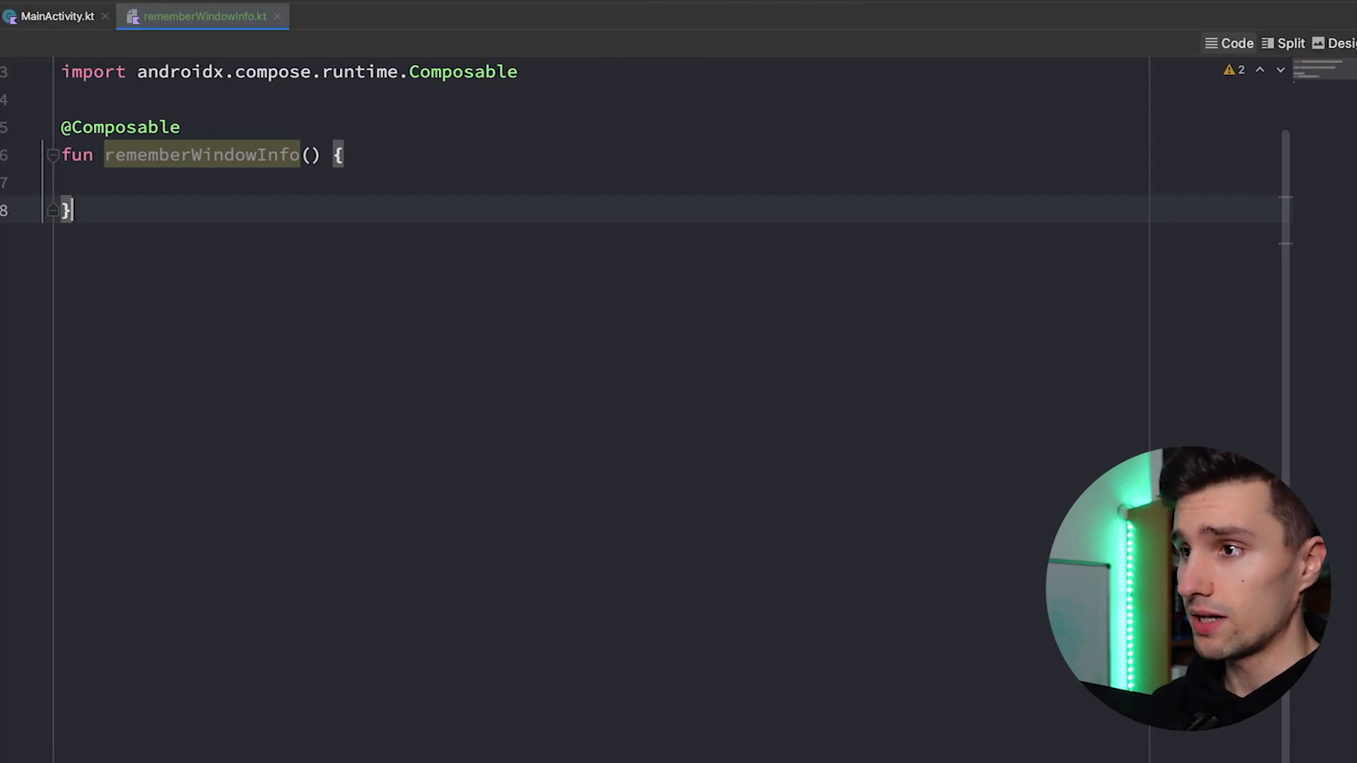
key("Return")
key("Return")
type("dat")
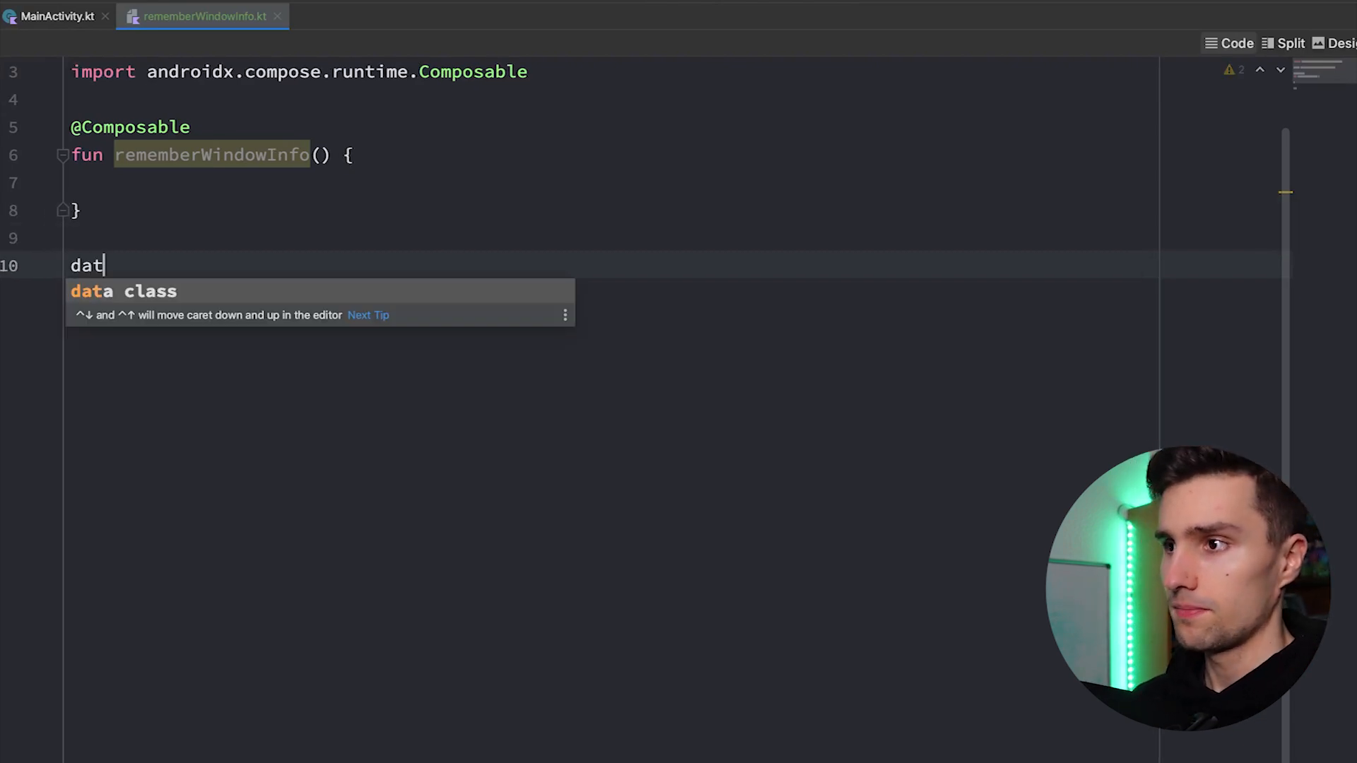
type("a class ")
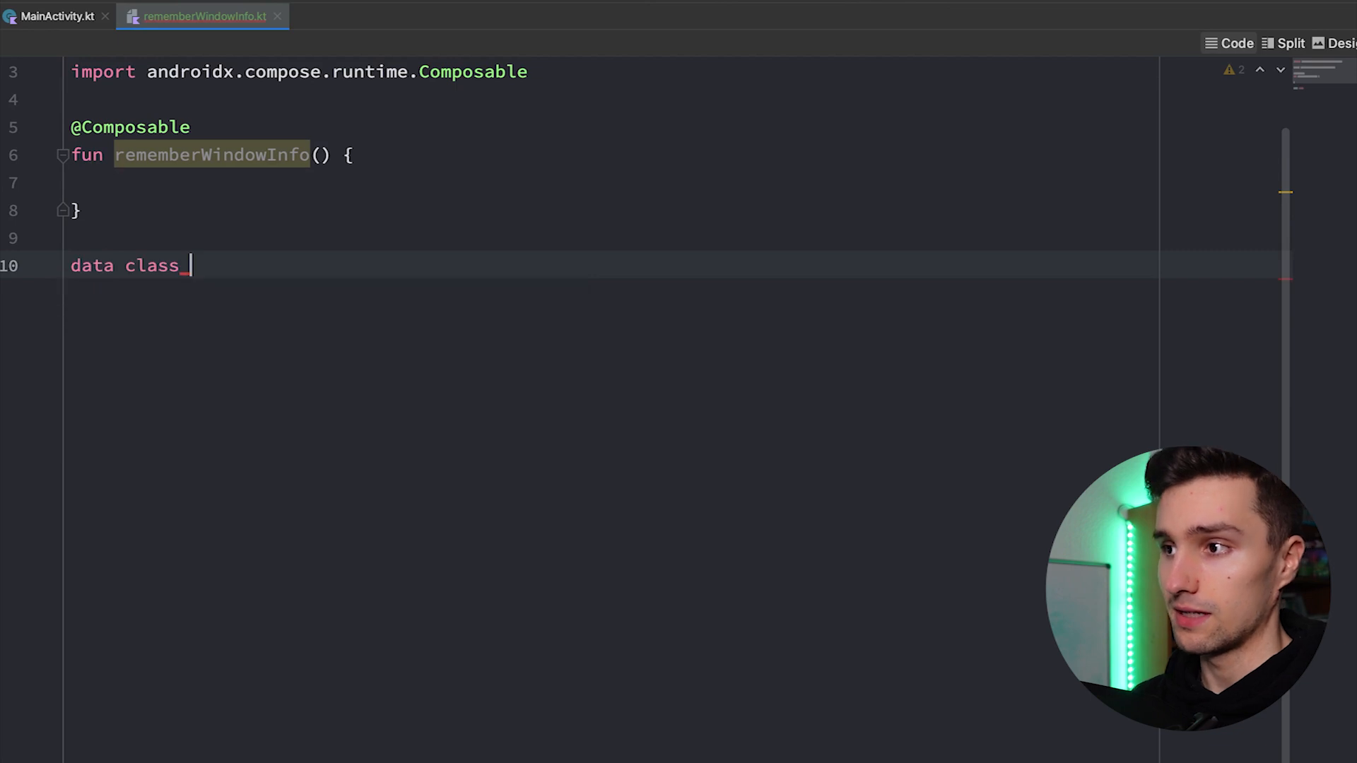
type("WindowIn")
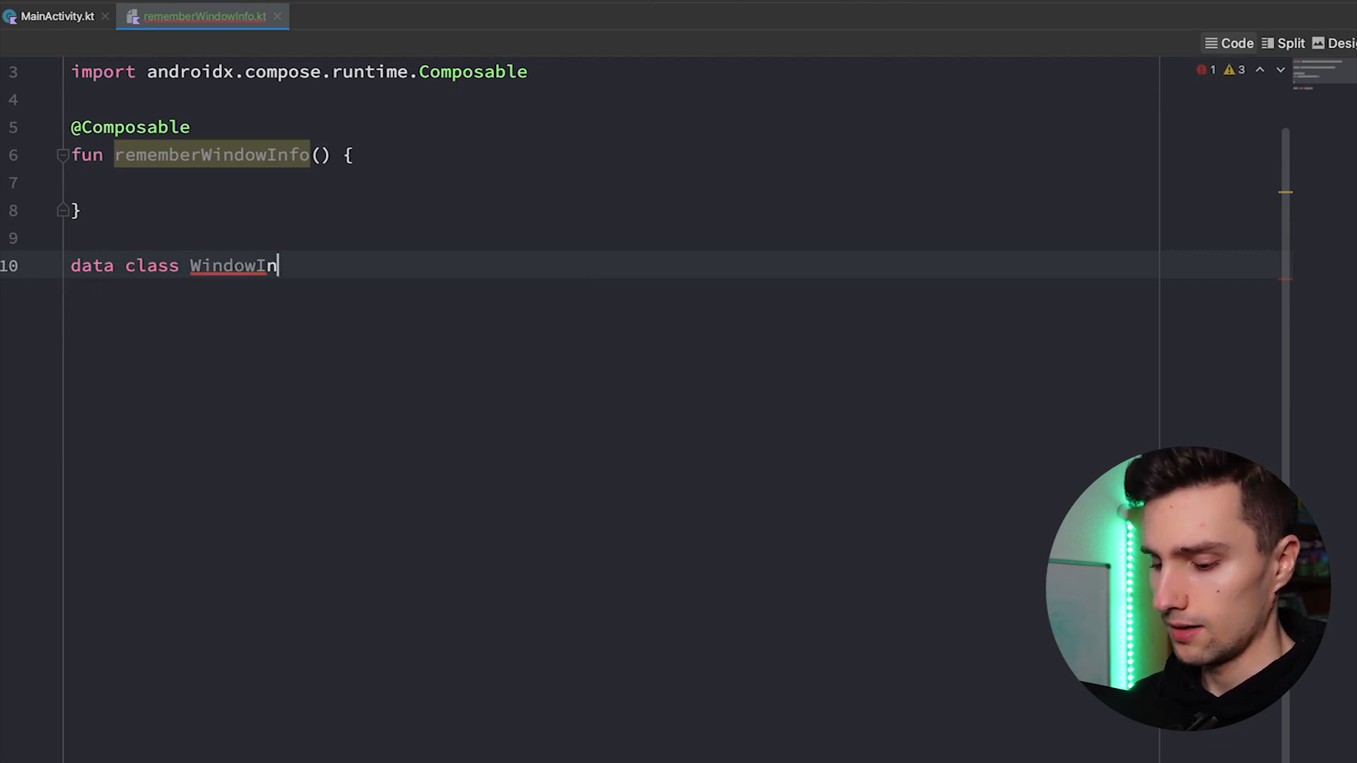
type("fo(")
Declare data class WindowInfo( ) below the function and move after its closing parenthesis
key("Return")
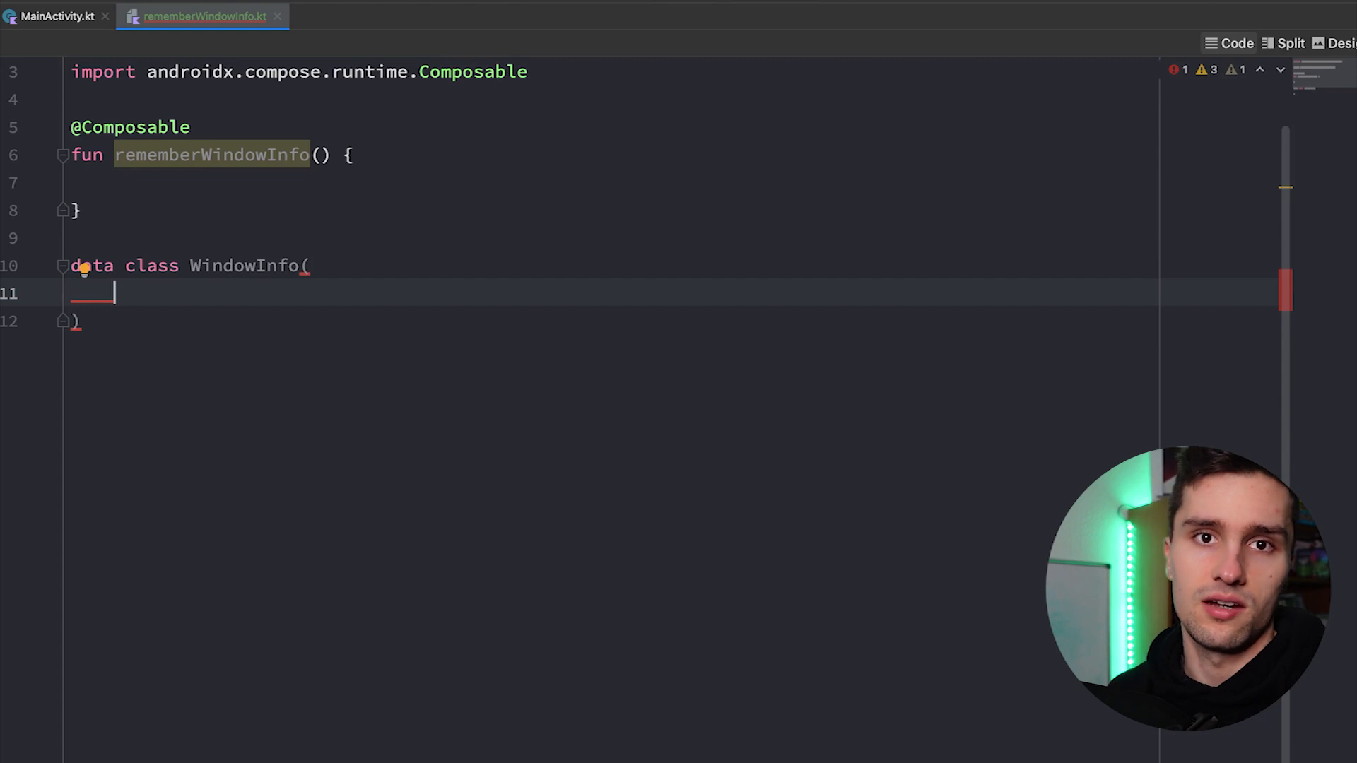
left_click(751, 415)
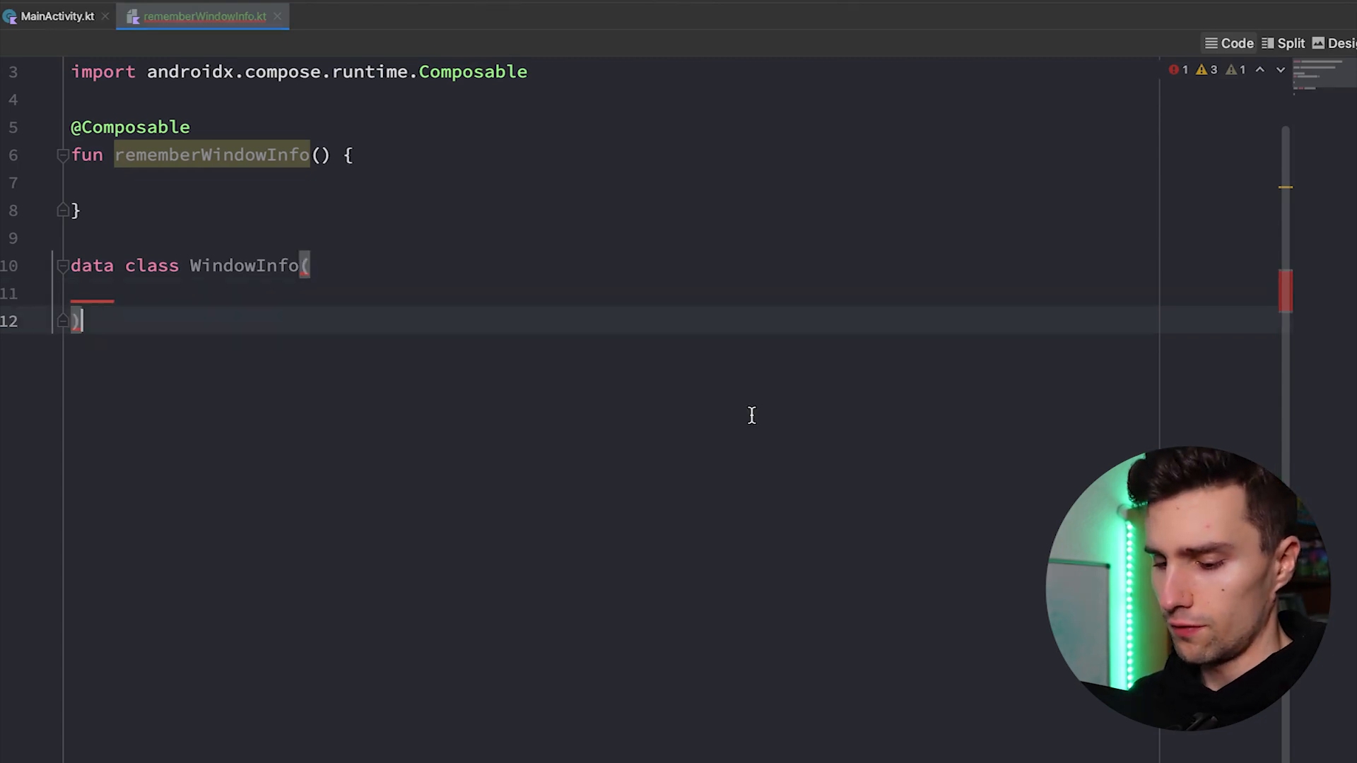
type("{")
Give WindowInfo a body with a nested sealed class WindowType containing a Compact object
key("Return")
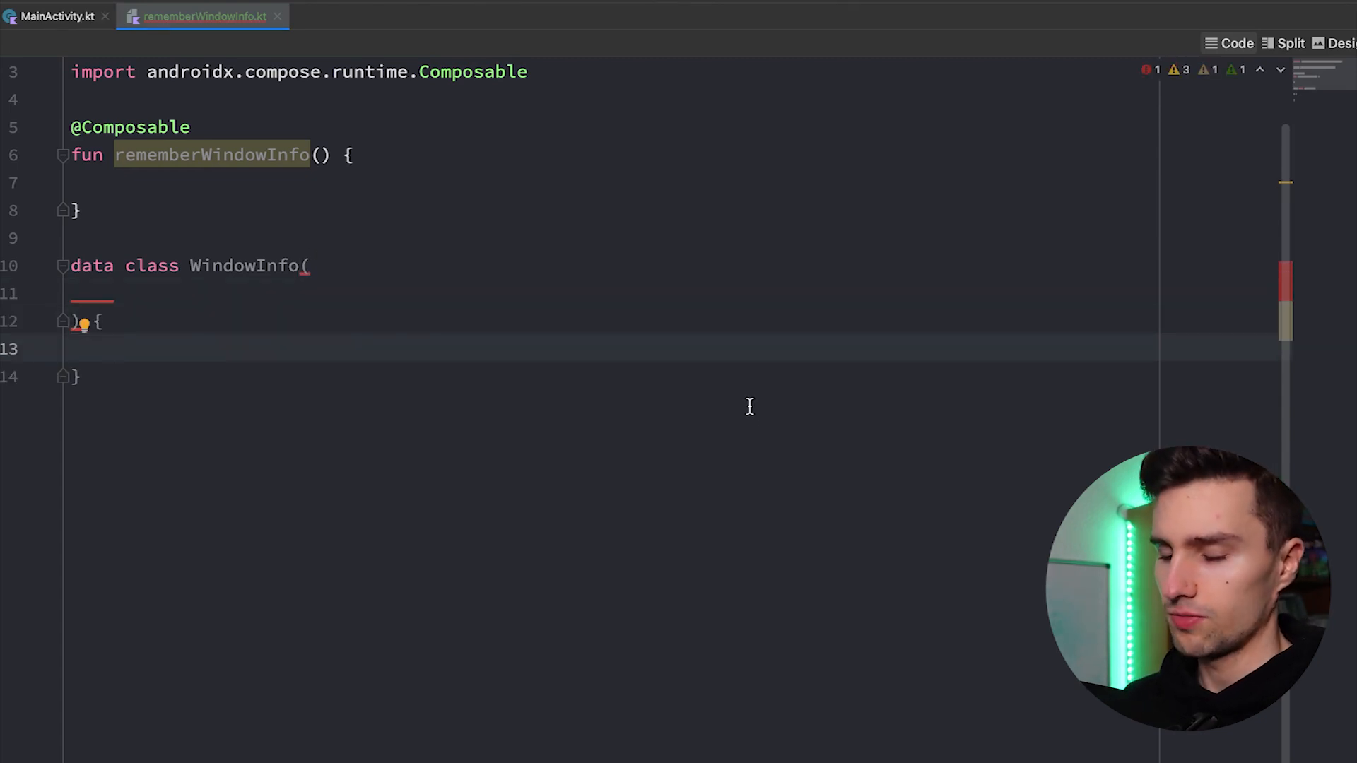
type("se")
key("Tab")
type("Windo")
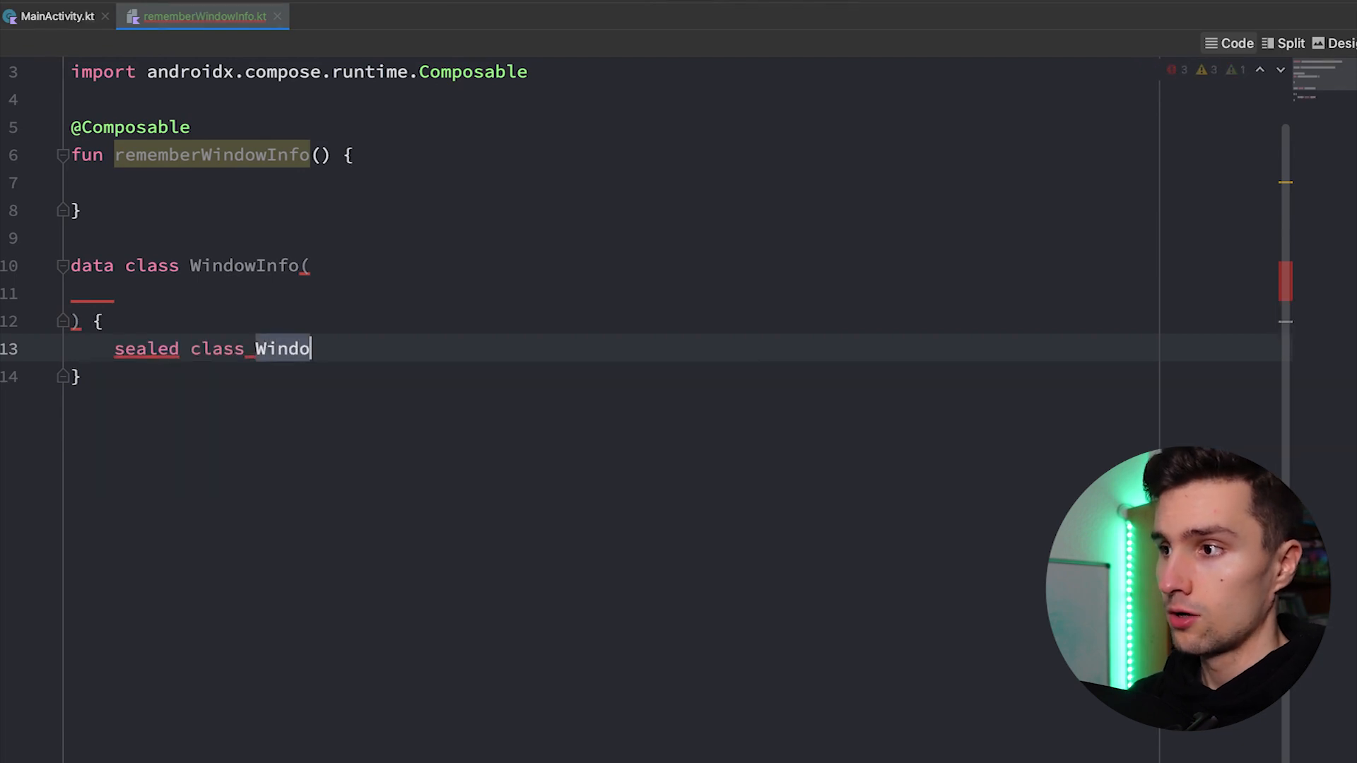
type("wType ")
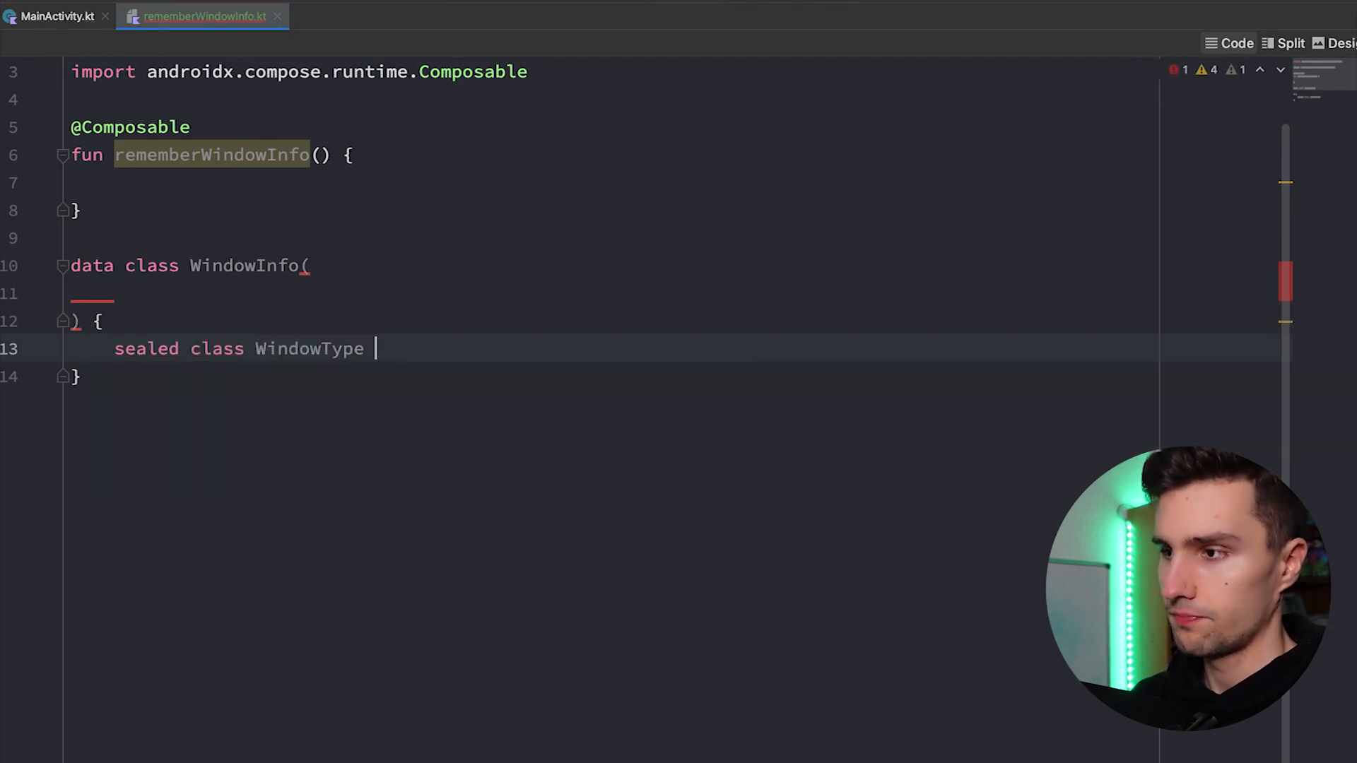
type("{")
key("Return")
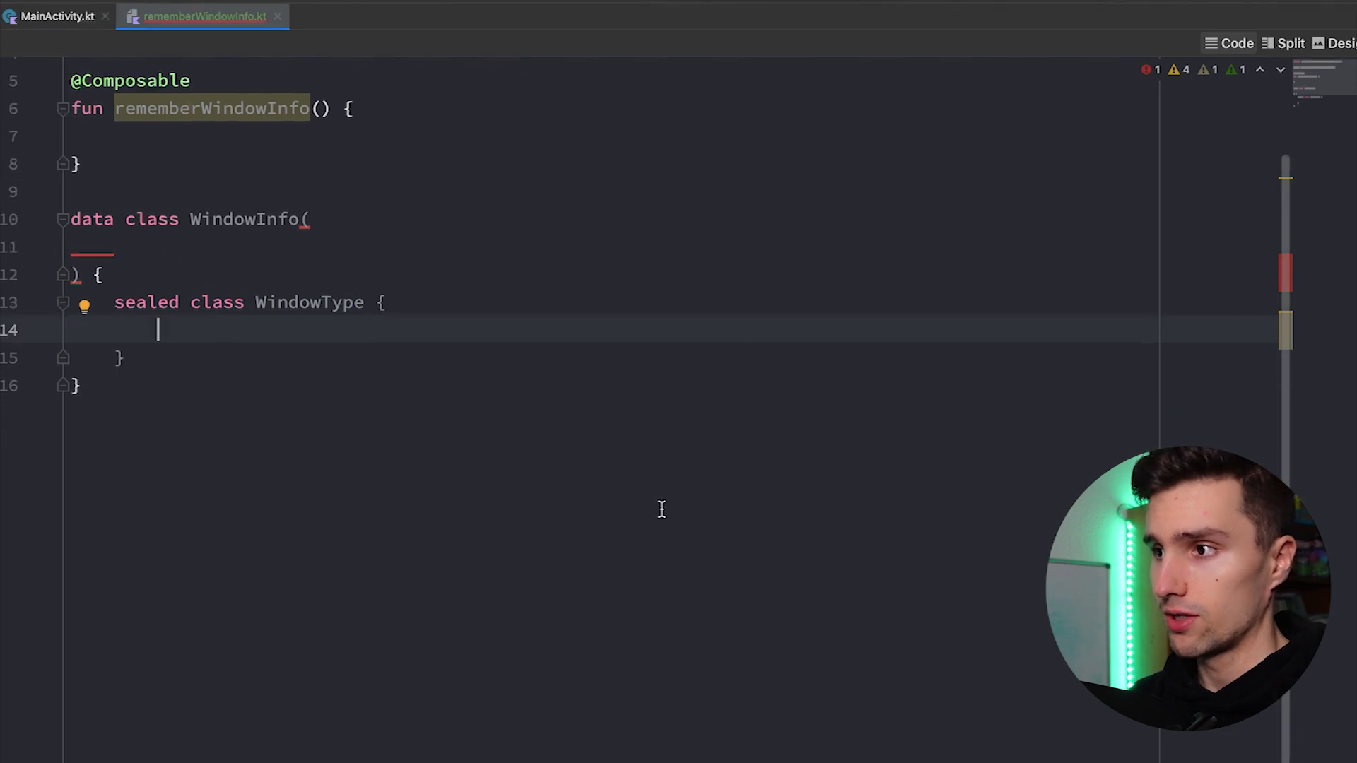
scroll(660, 509, "down", 3)
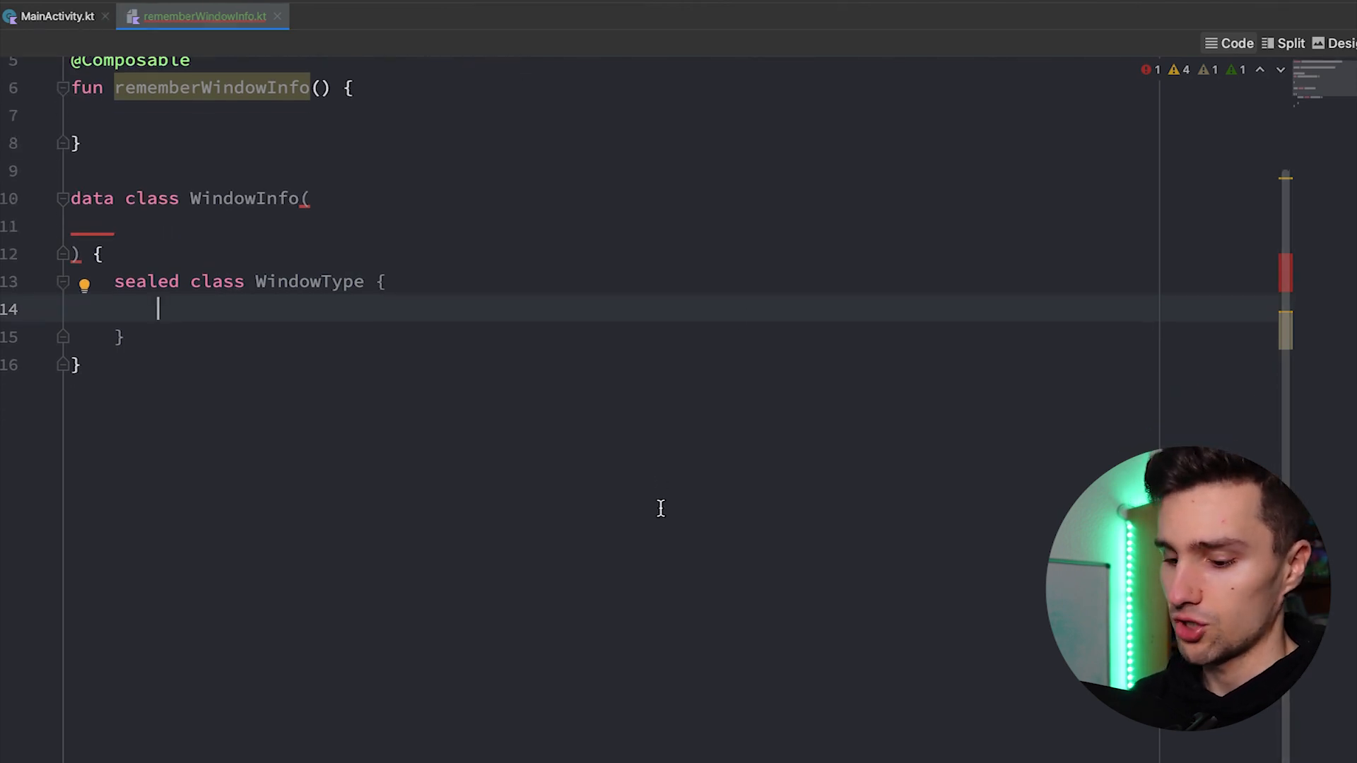
type("object ")
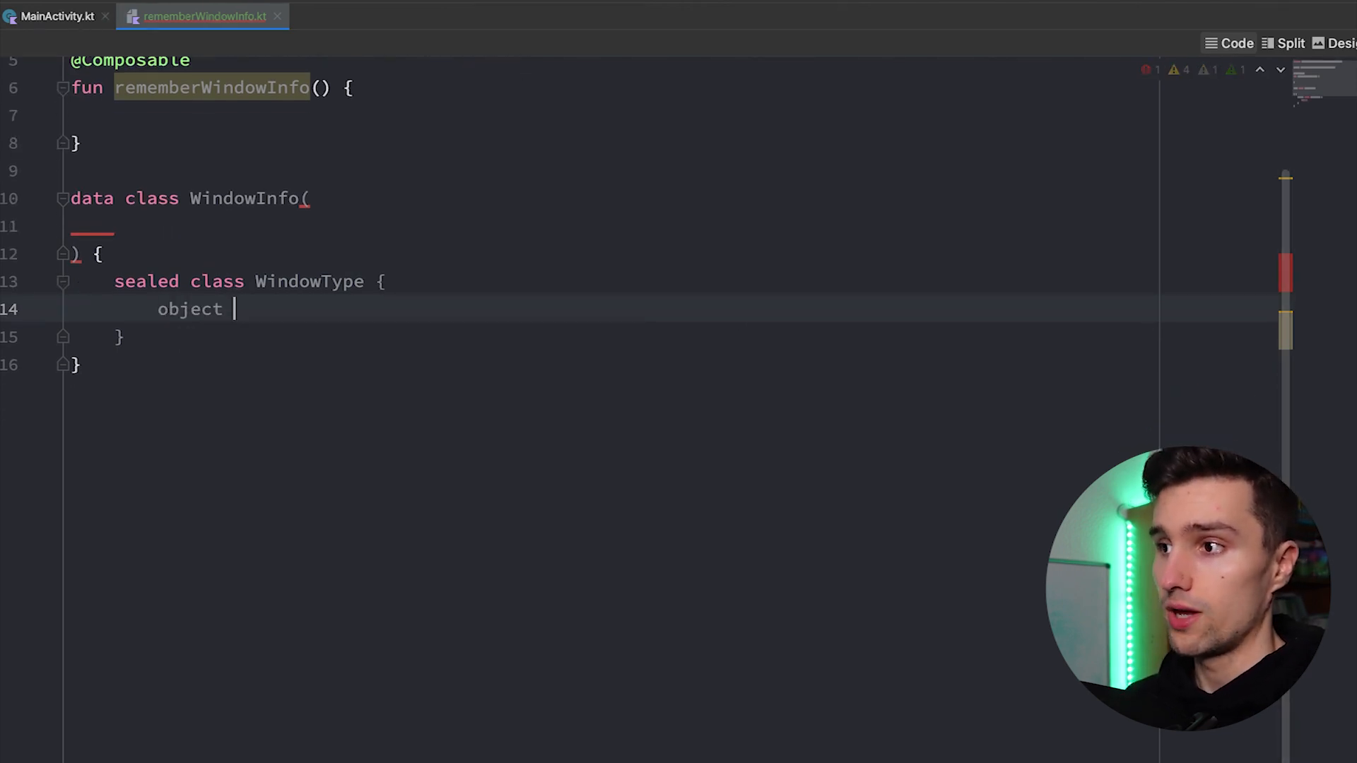
type("Compact: ")
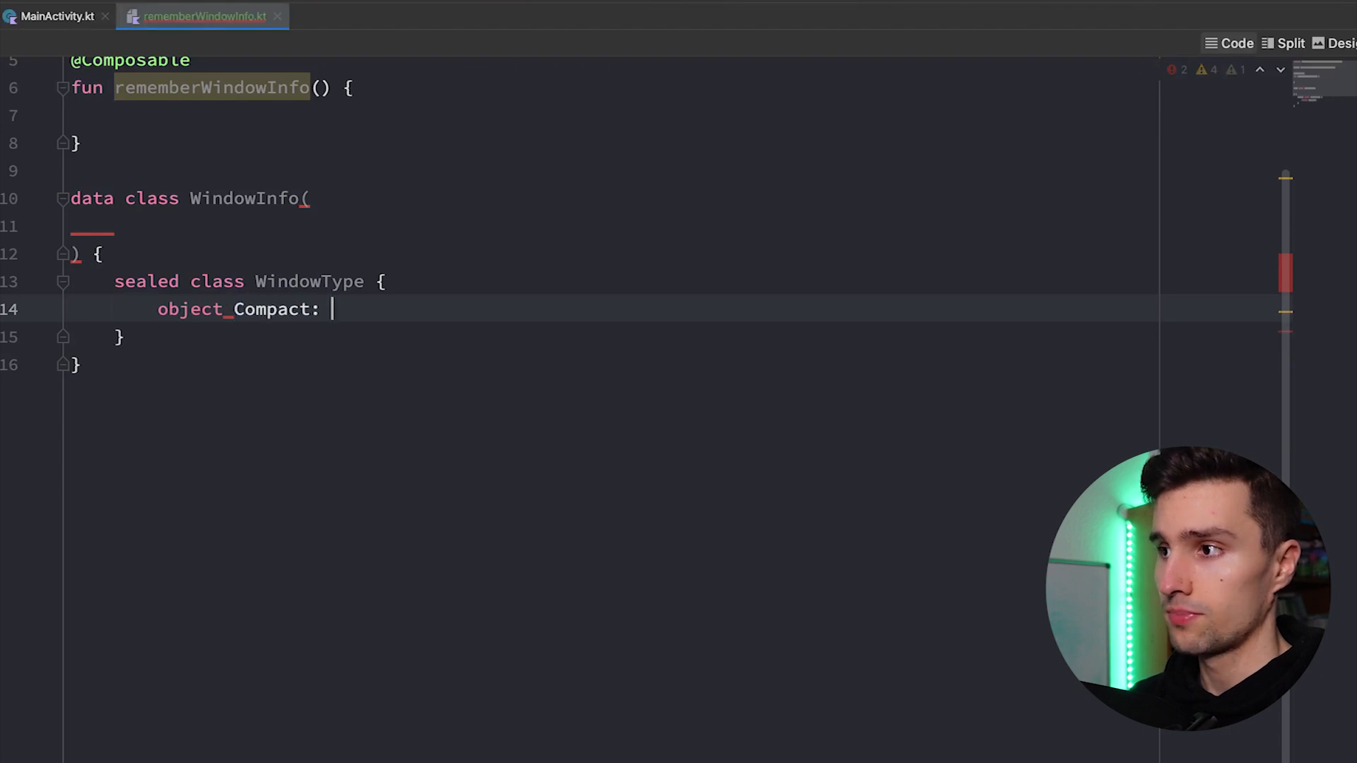
type("WindowT")
key("Tab")
type("()")
key("Return")
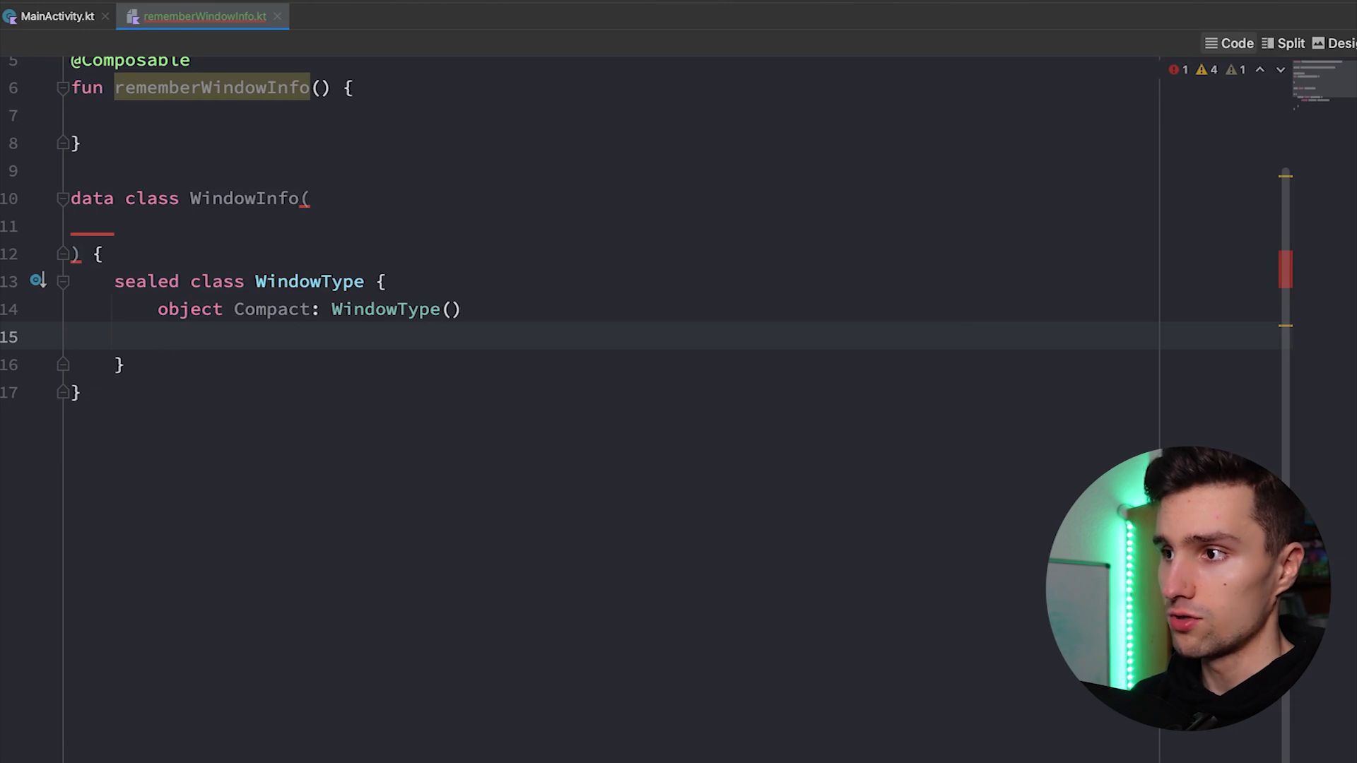
type("object Medium: ")
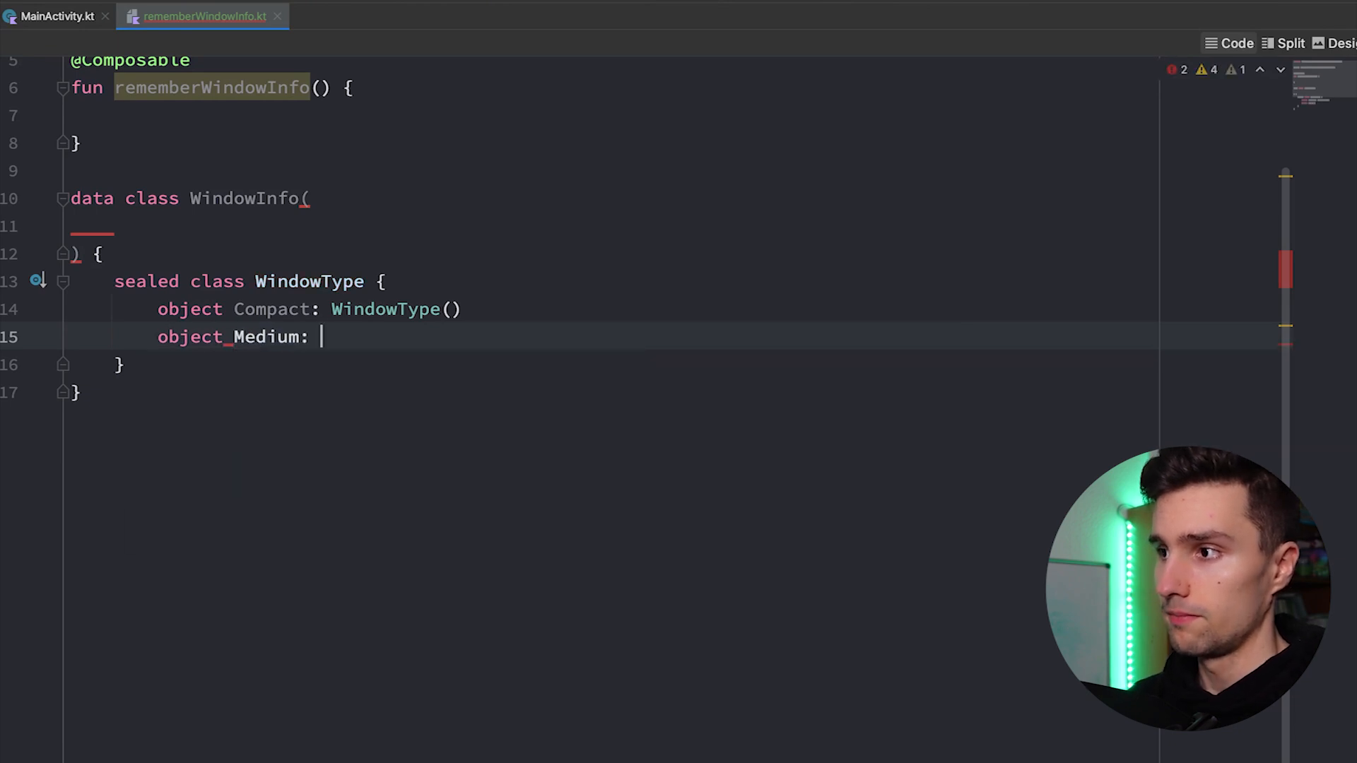
type("Wi")
Add Medium and Expanded objects extending WindowType, correcting Medium's mistaken WindowInfo supertype
key("Tab")
type("()")
key("Return")
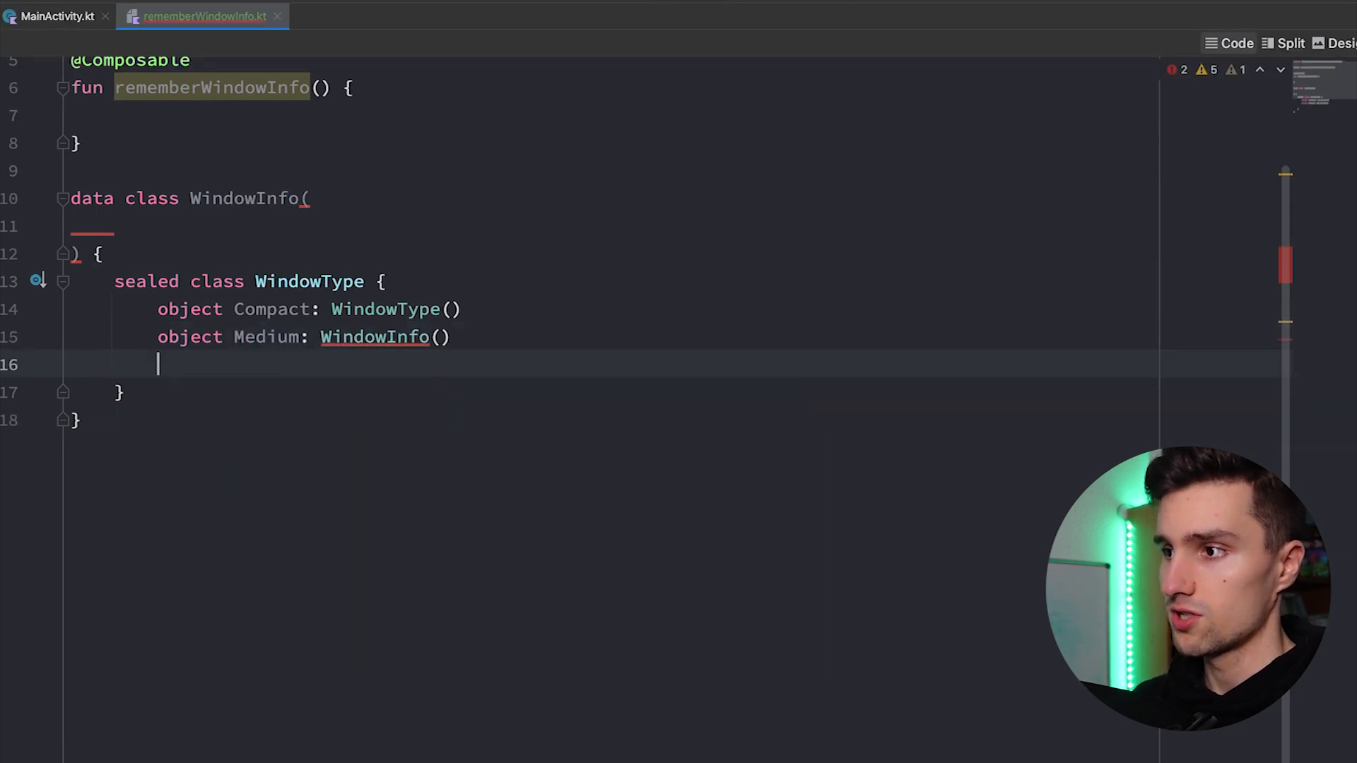
double_click(368, 335)
type("Window")
key("Tab")
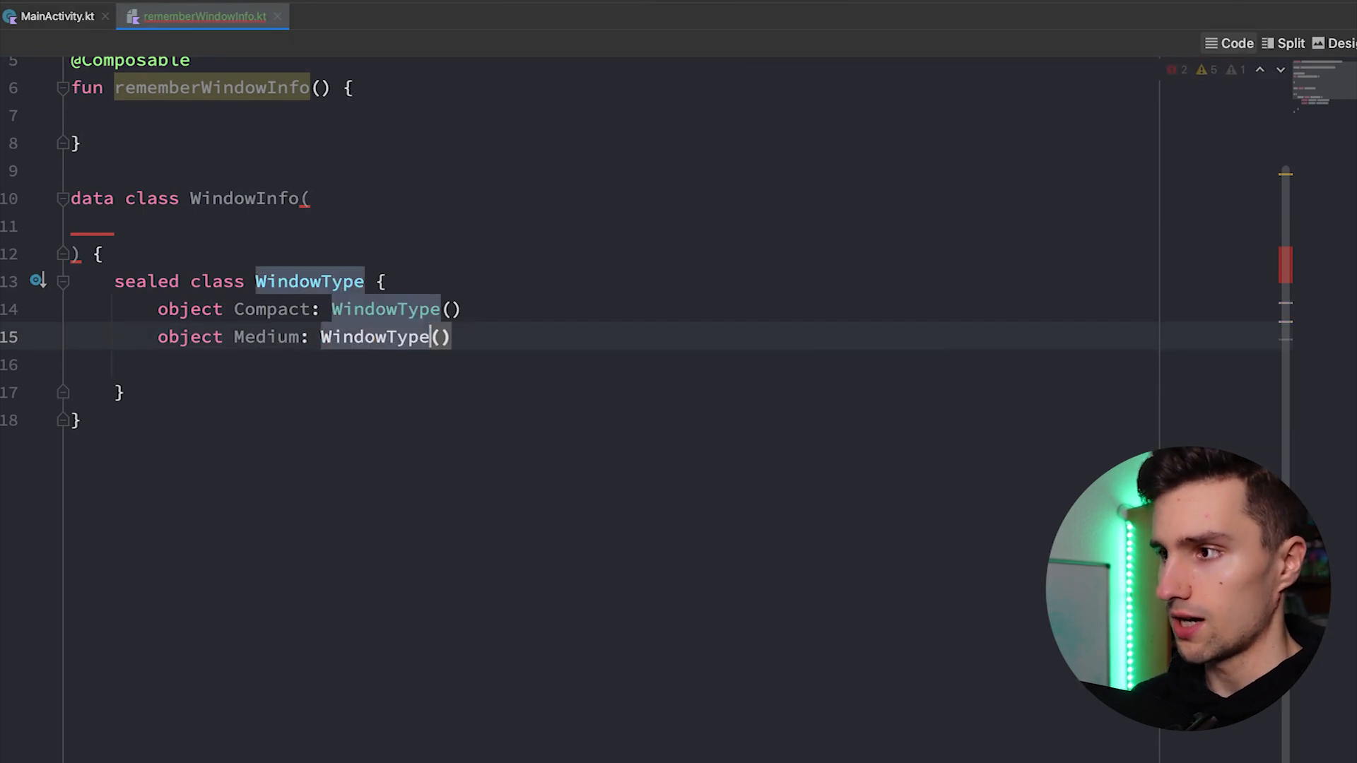
key("End")
key("Return")
type("p")
key("BackSpace")
type("objec")
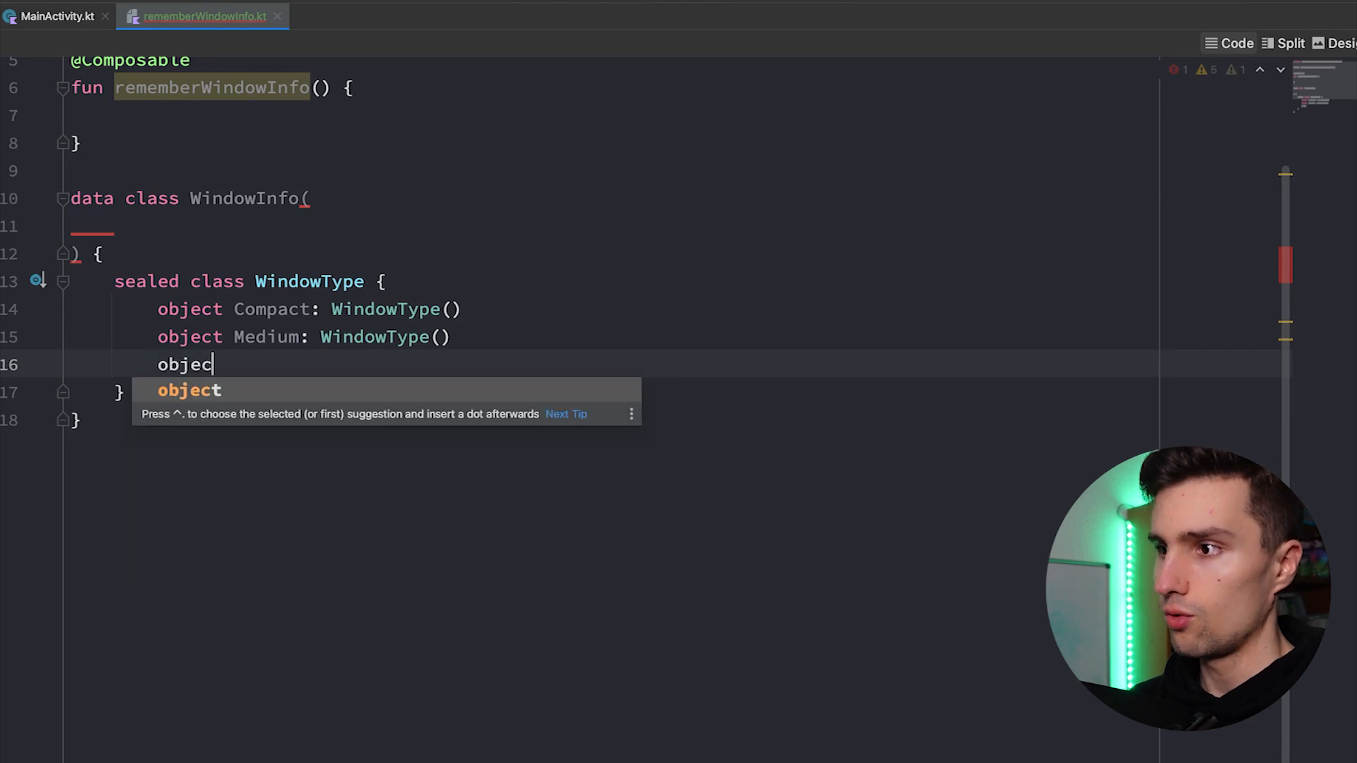
type("t Expand")
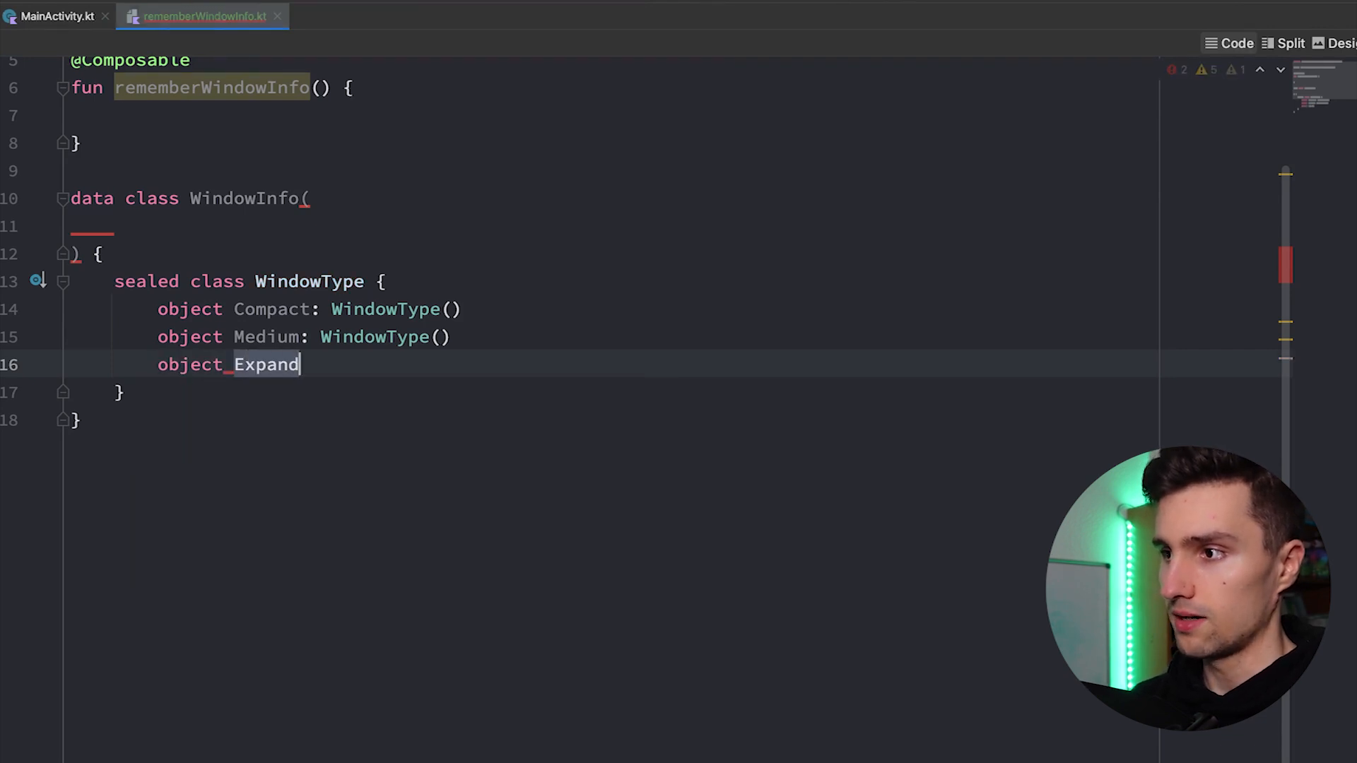
type("ed: WindowT")
key("Tab")
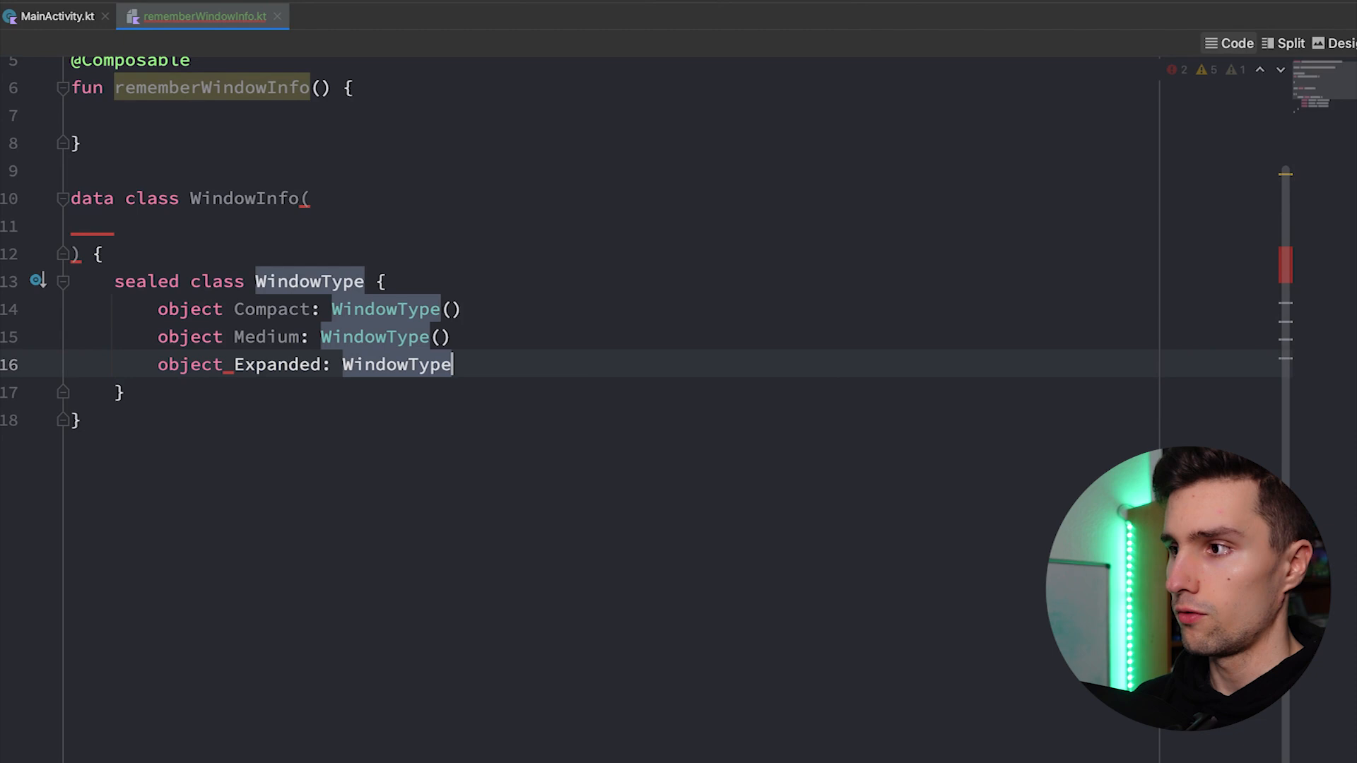
type("I()")
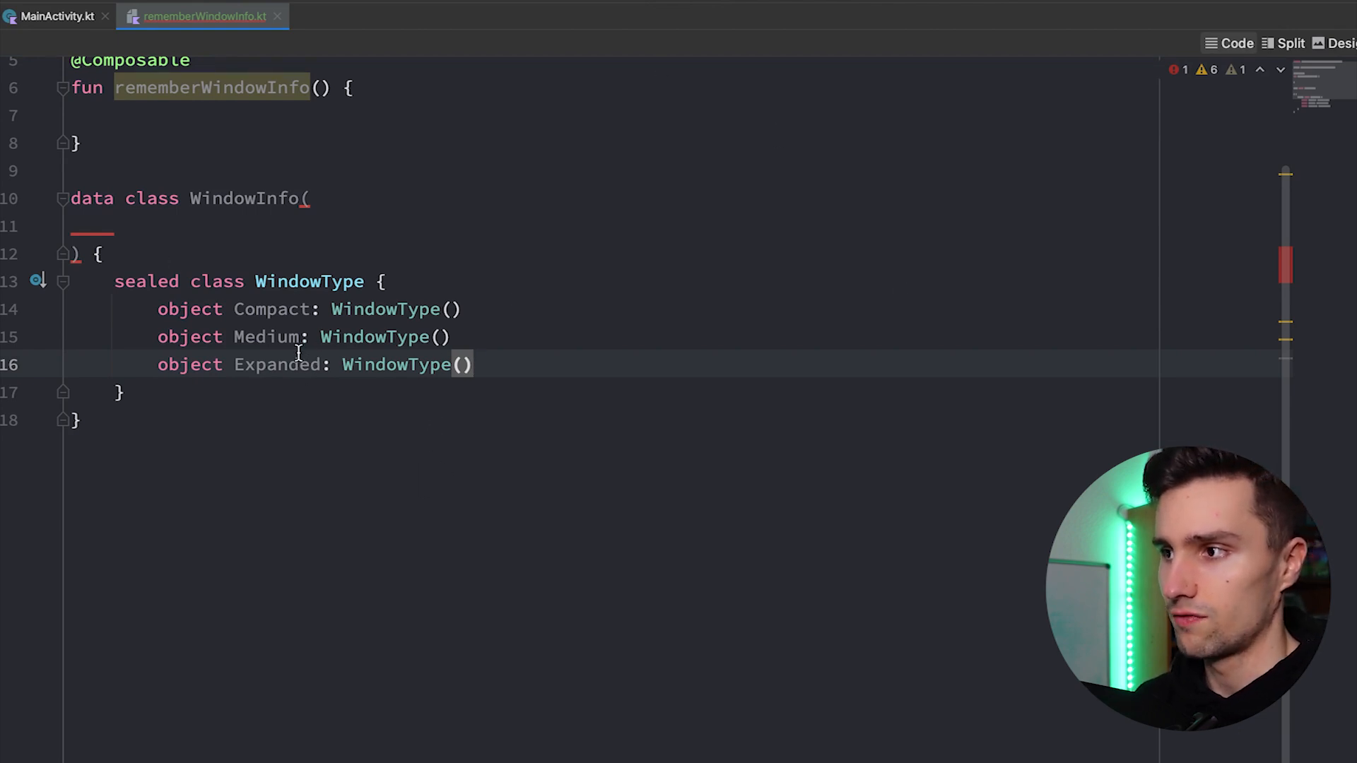
double_click(281, 310)
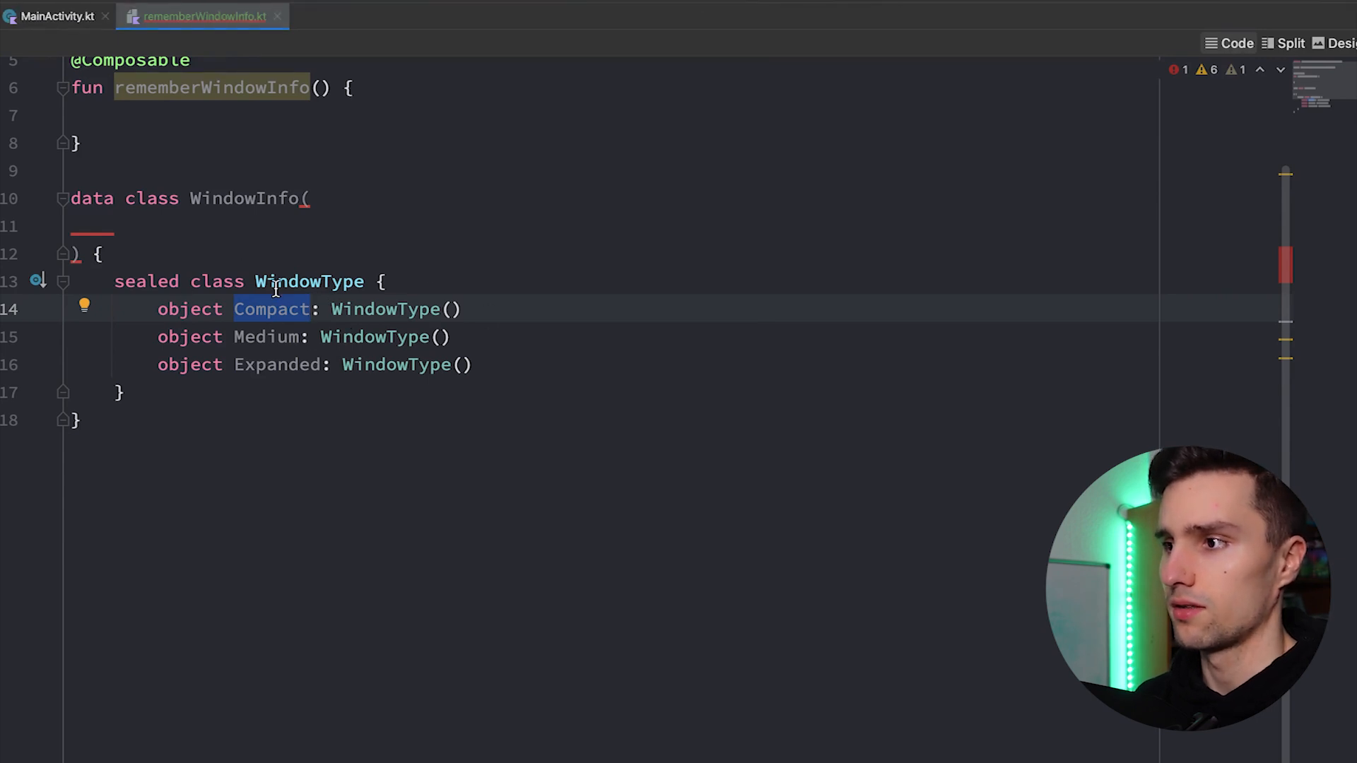
double_click(270, 335)
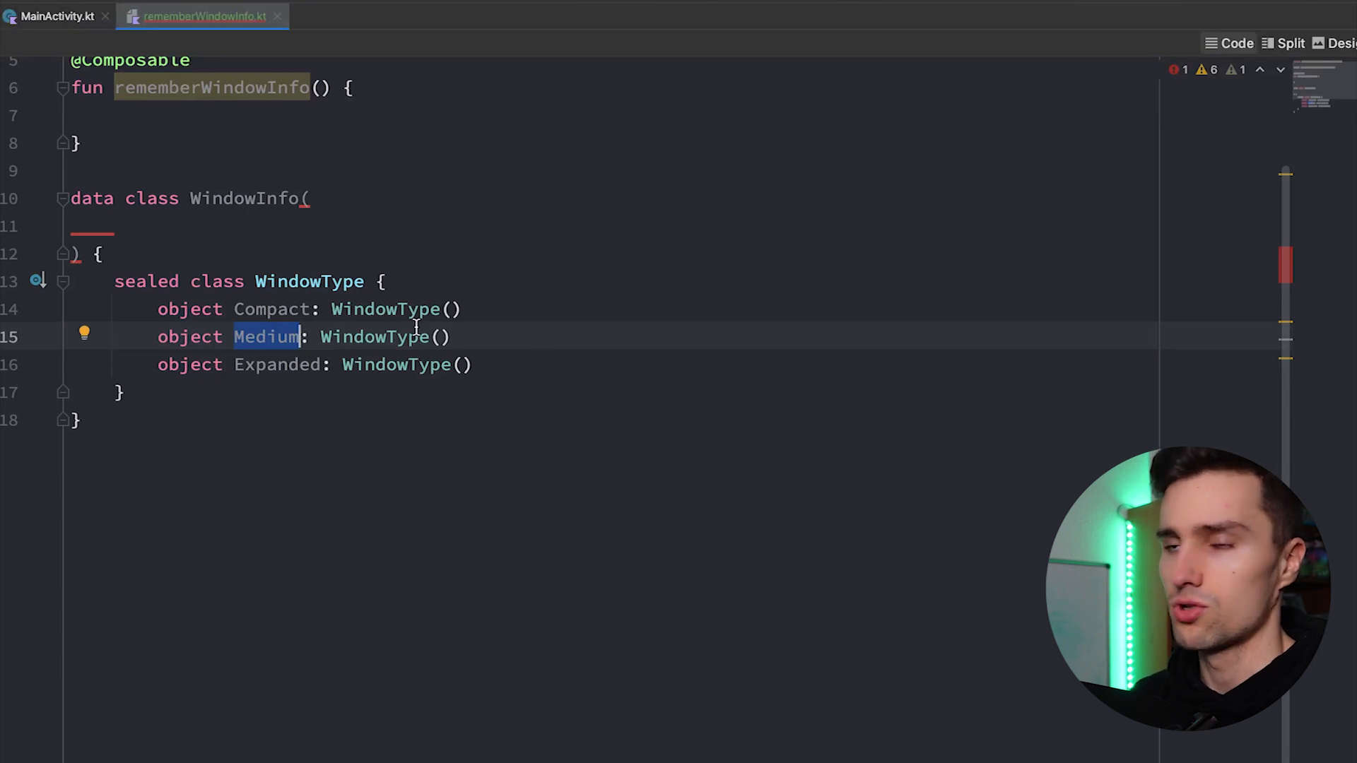
left_click(226, 229)
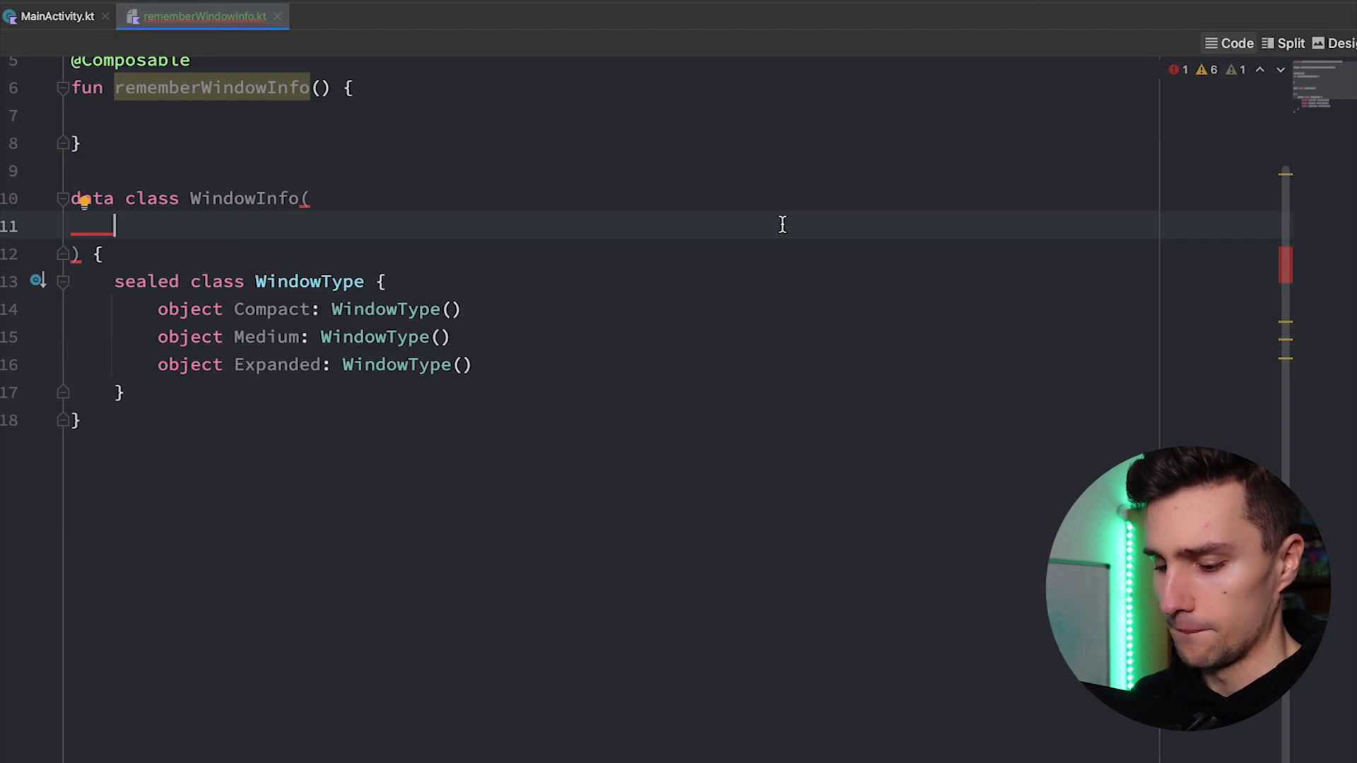
type("val a")
Add screenWidthInfo and screenHeightInfo parameters of type WindowType to WindowInfo
key("BackSpace")
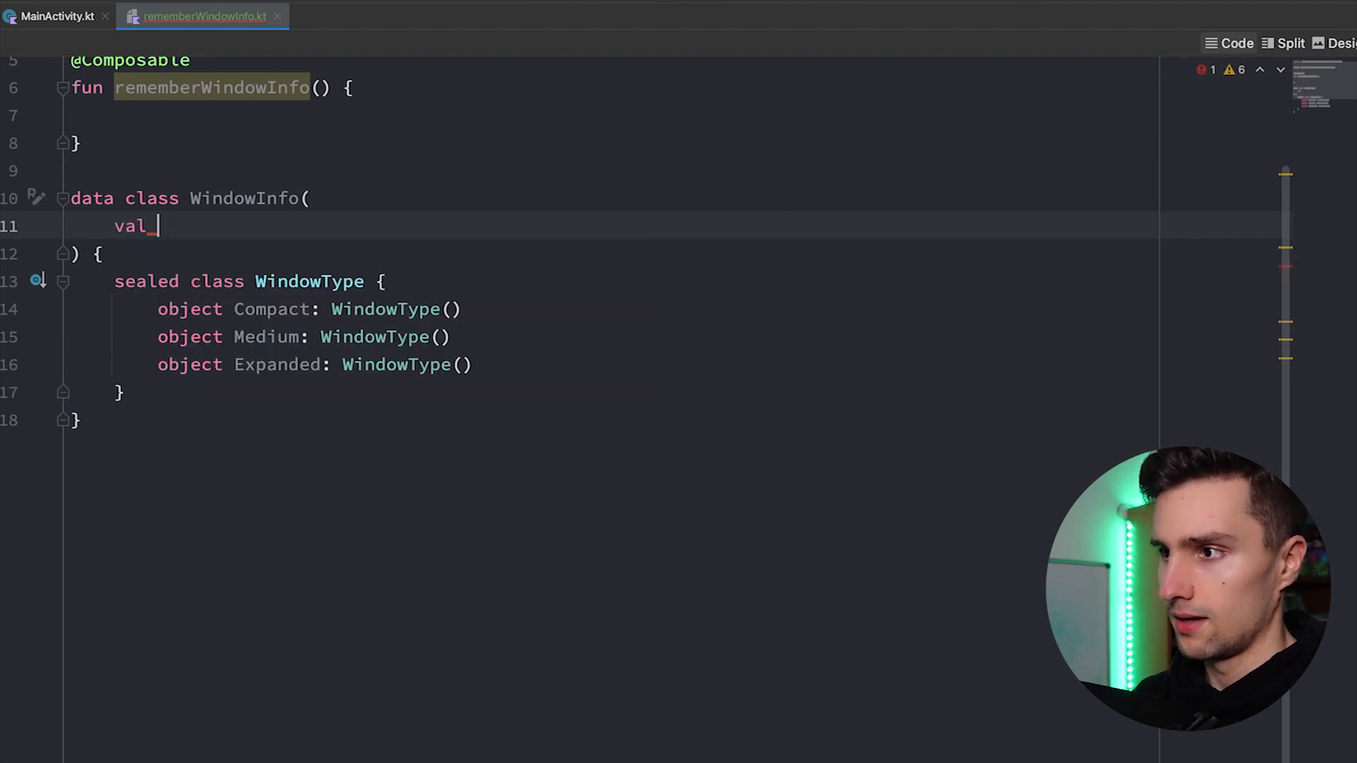
type("scree")
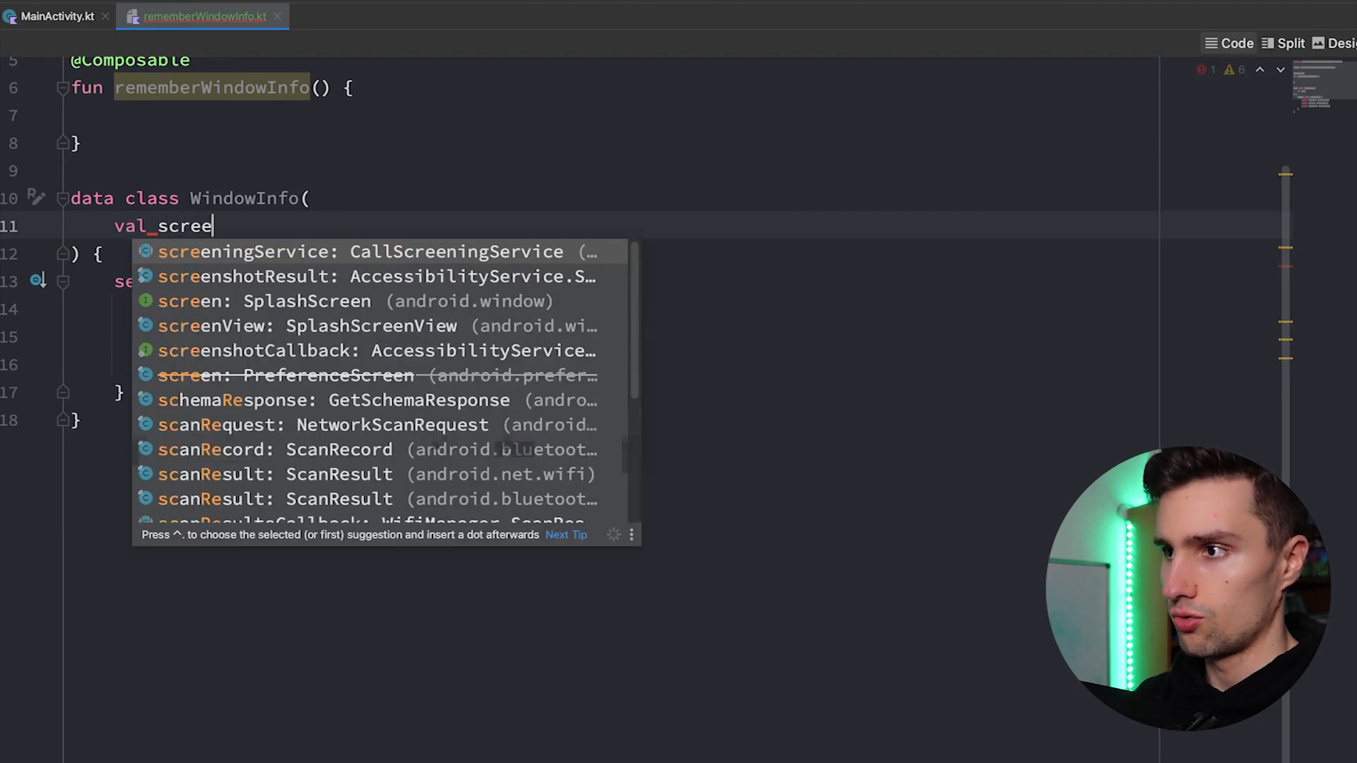
type("nWidthInfo")
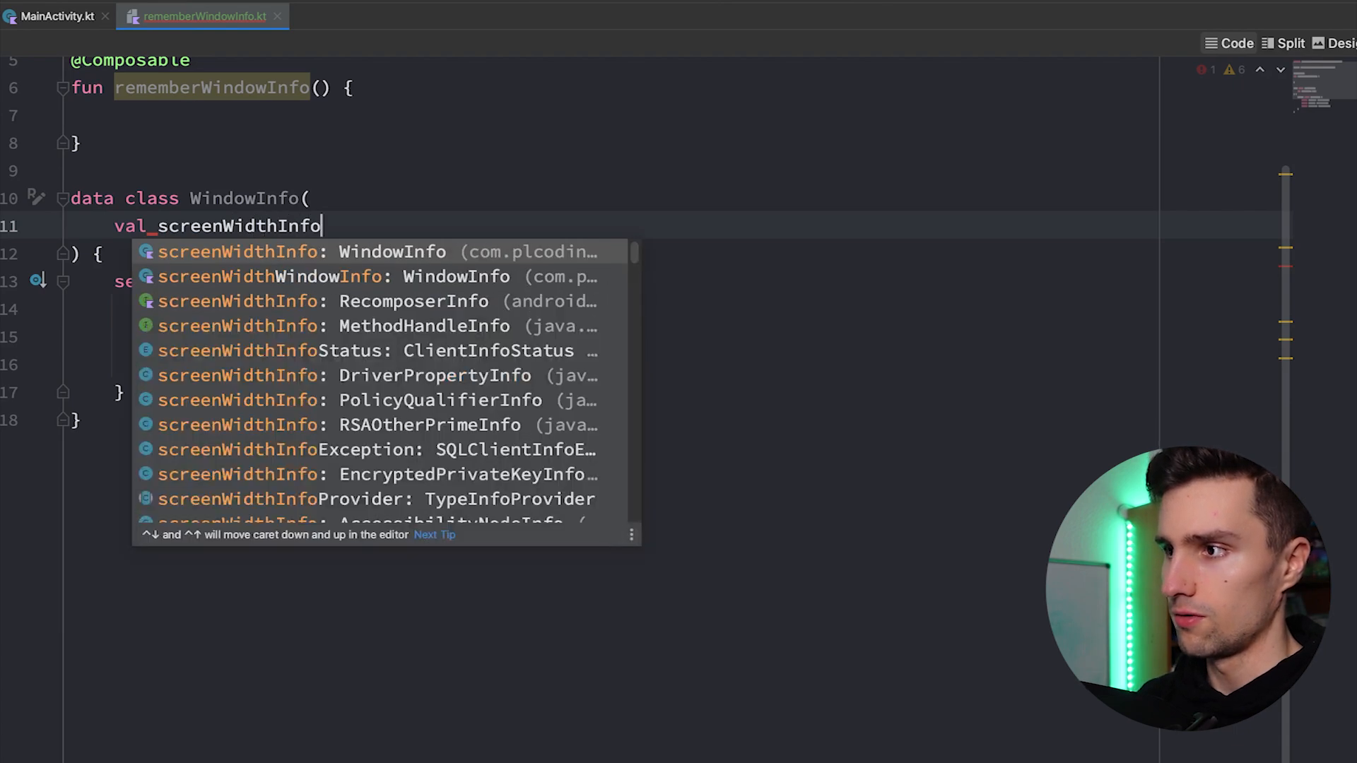
type(": WindowI")
key("Tab")
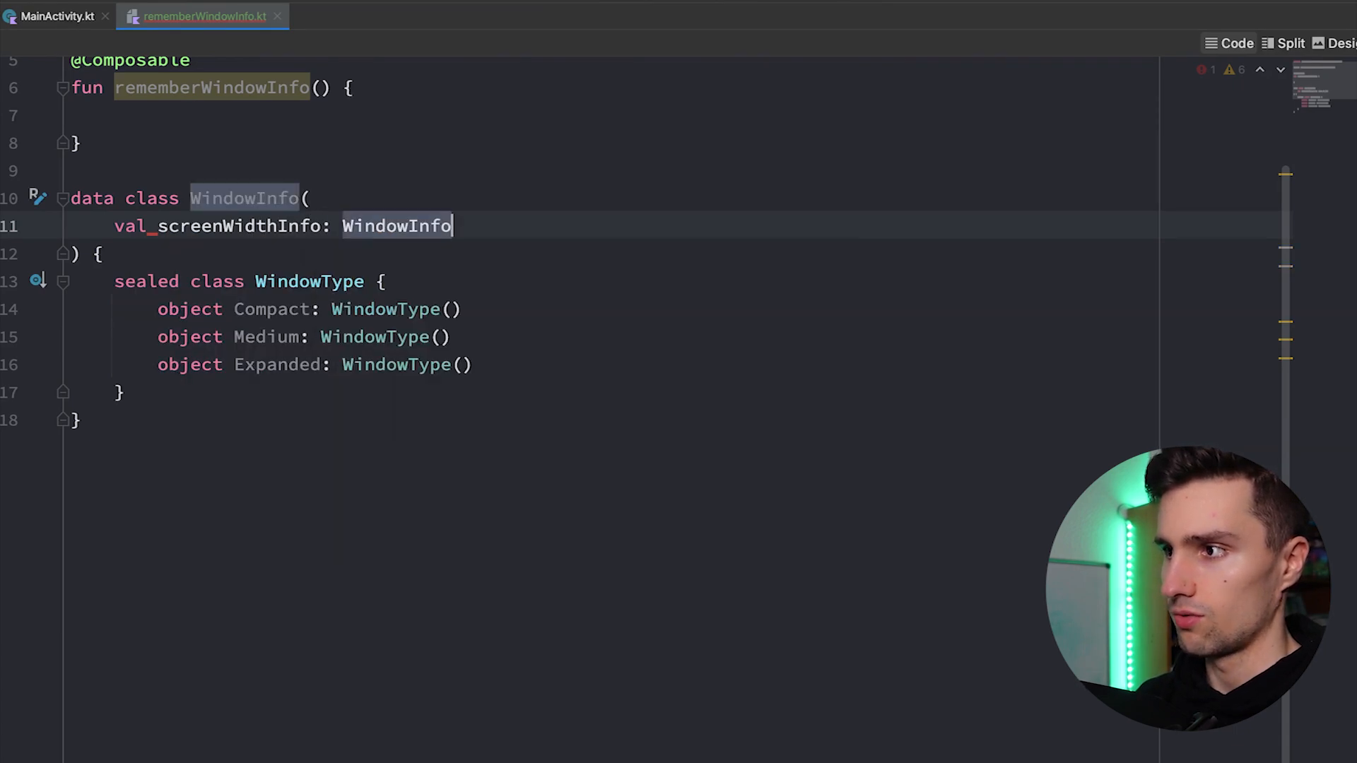
type(",")
key("Return")
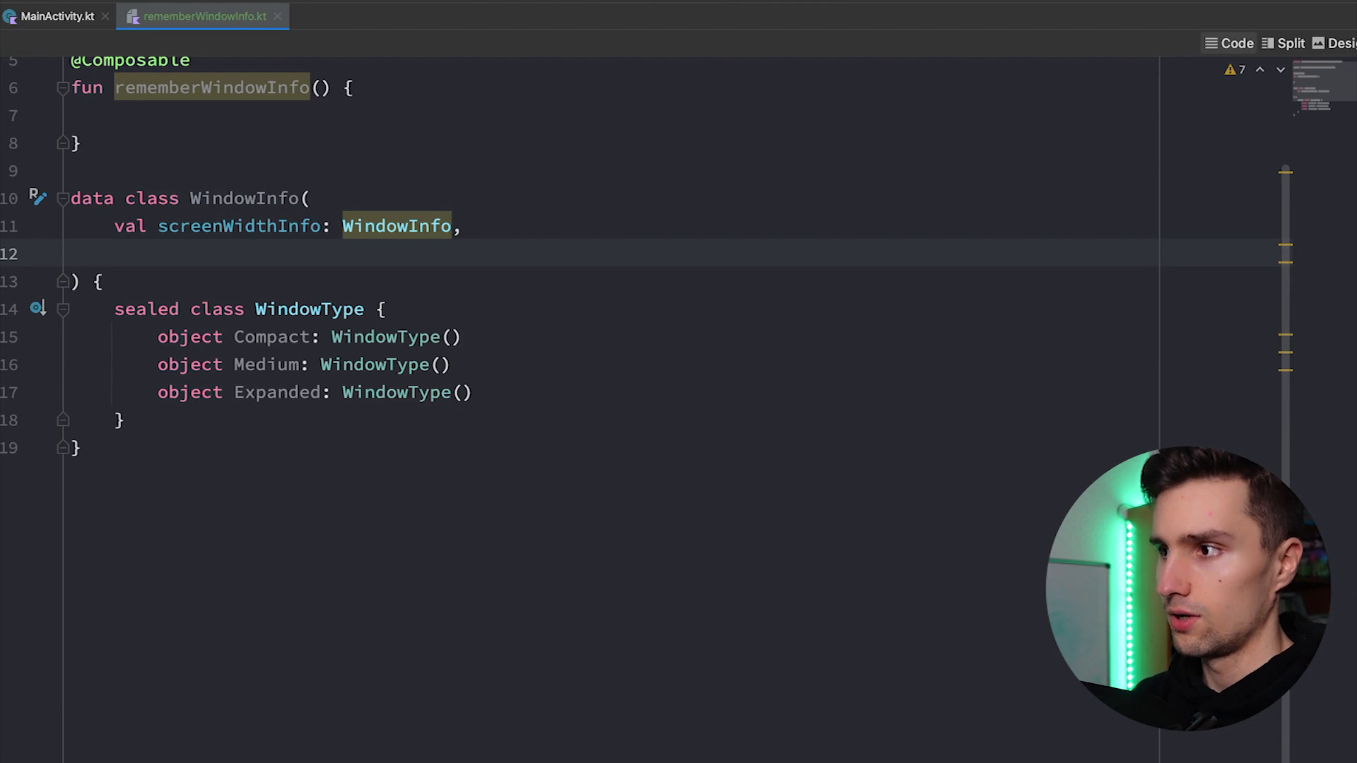
key("BackSpace")
key("BackSpace")
key("BackSpace")
key("BackSpace")
type("Typ")
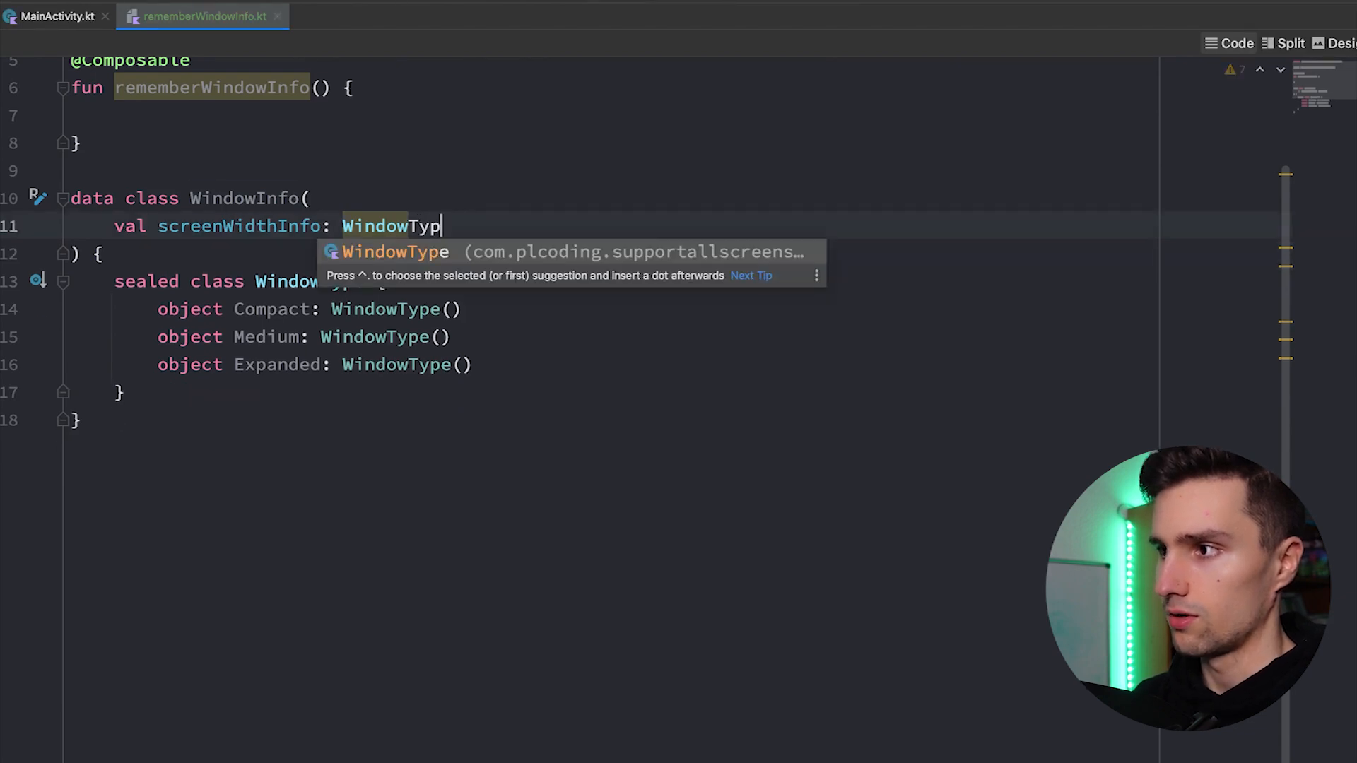
key("Tab")
type(",")
key("Return")
type("val scee")
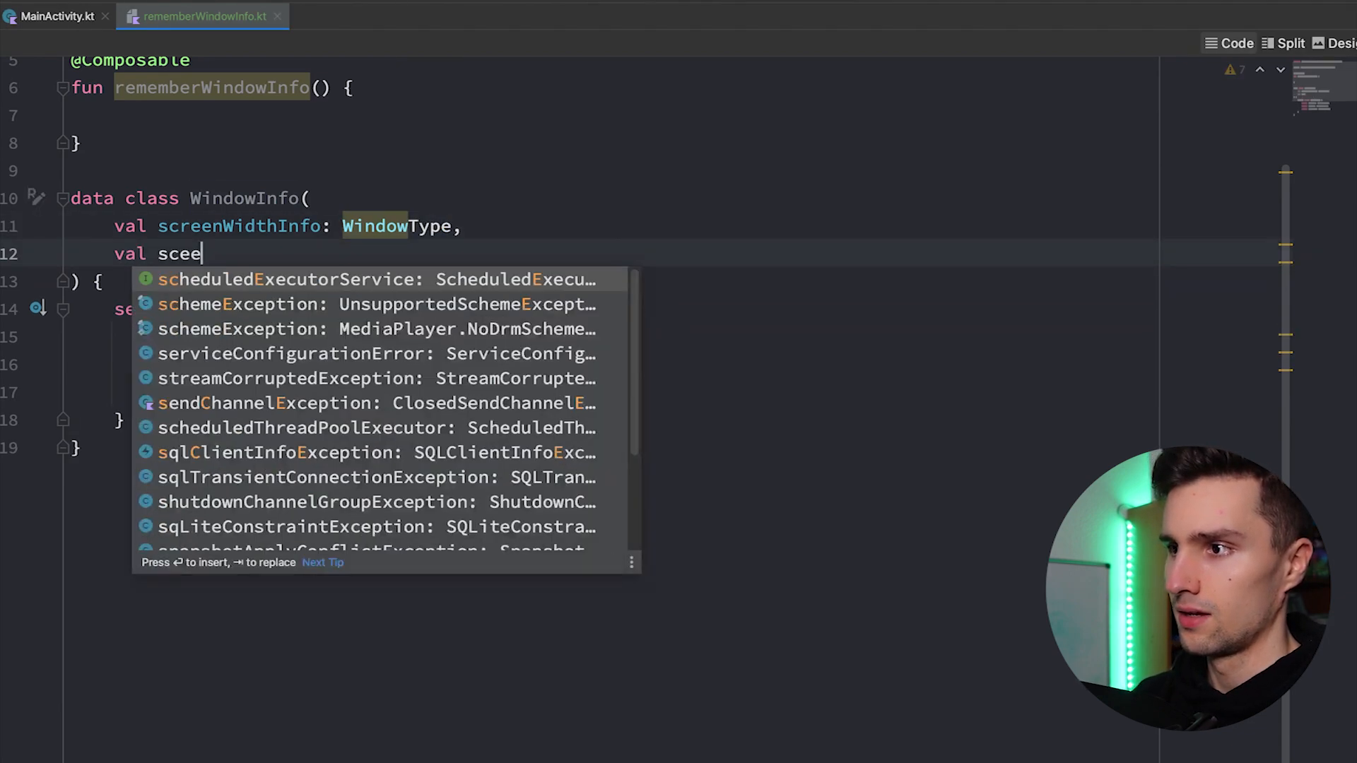
key("BackSpace")
key("BackSpace")
type("reenWH")
key("BackSpace")
type("Heigh")
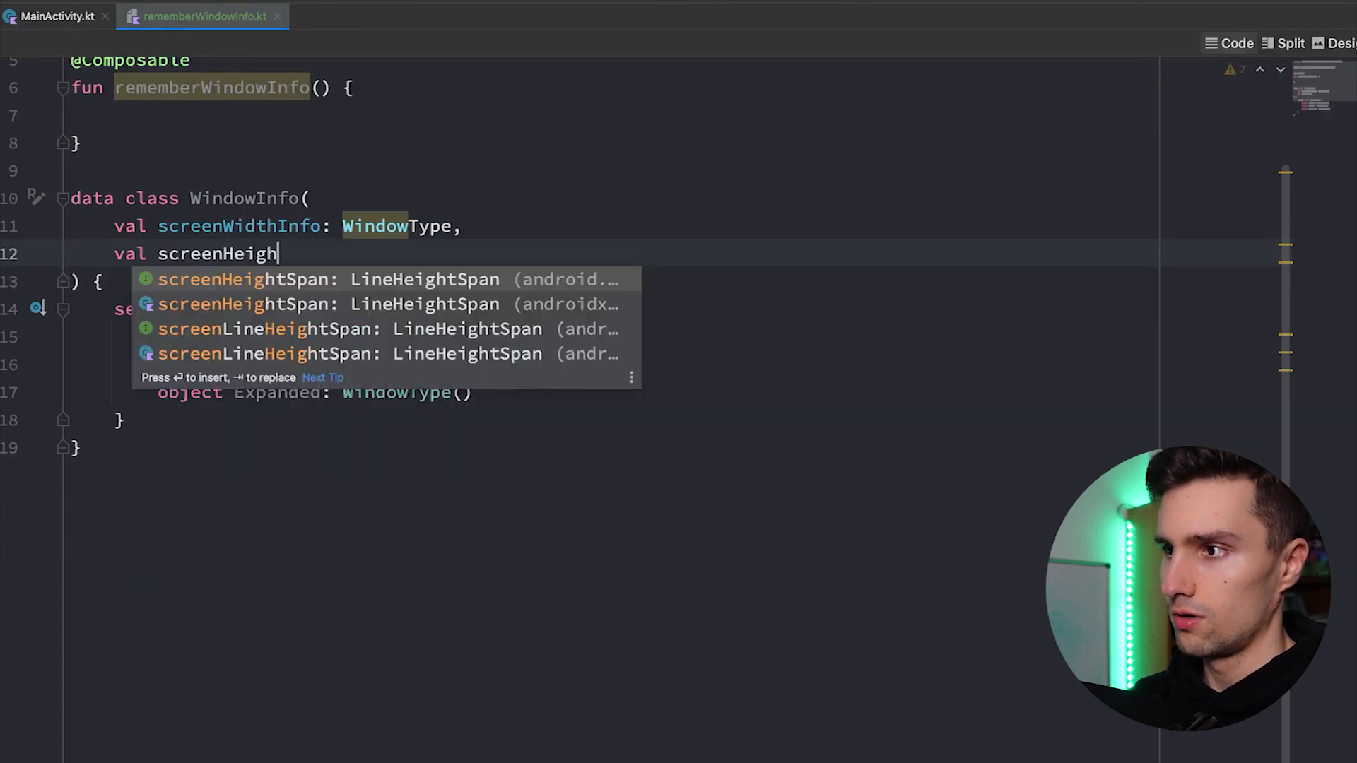
type("tInfo: Windo")
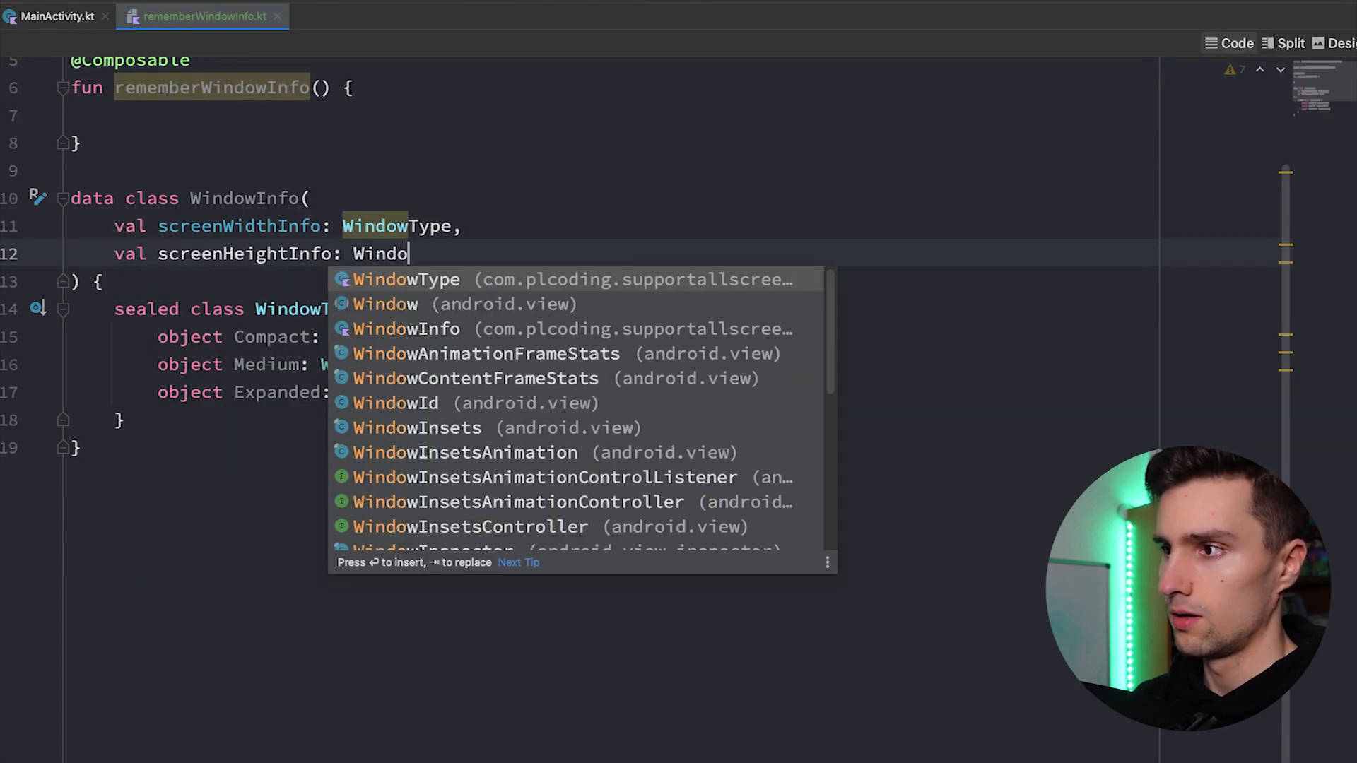
key("Tab")
type(",")
key("Return")
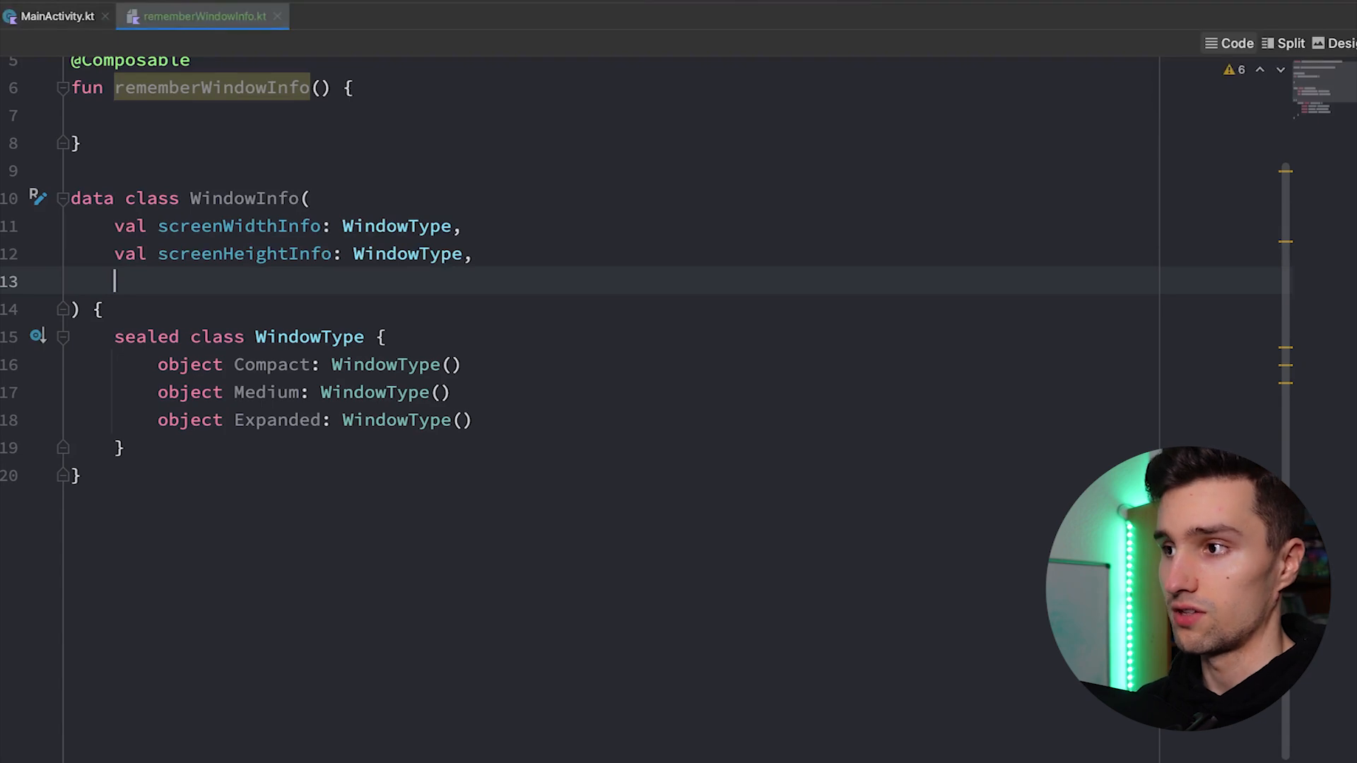
type("v")
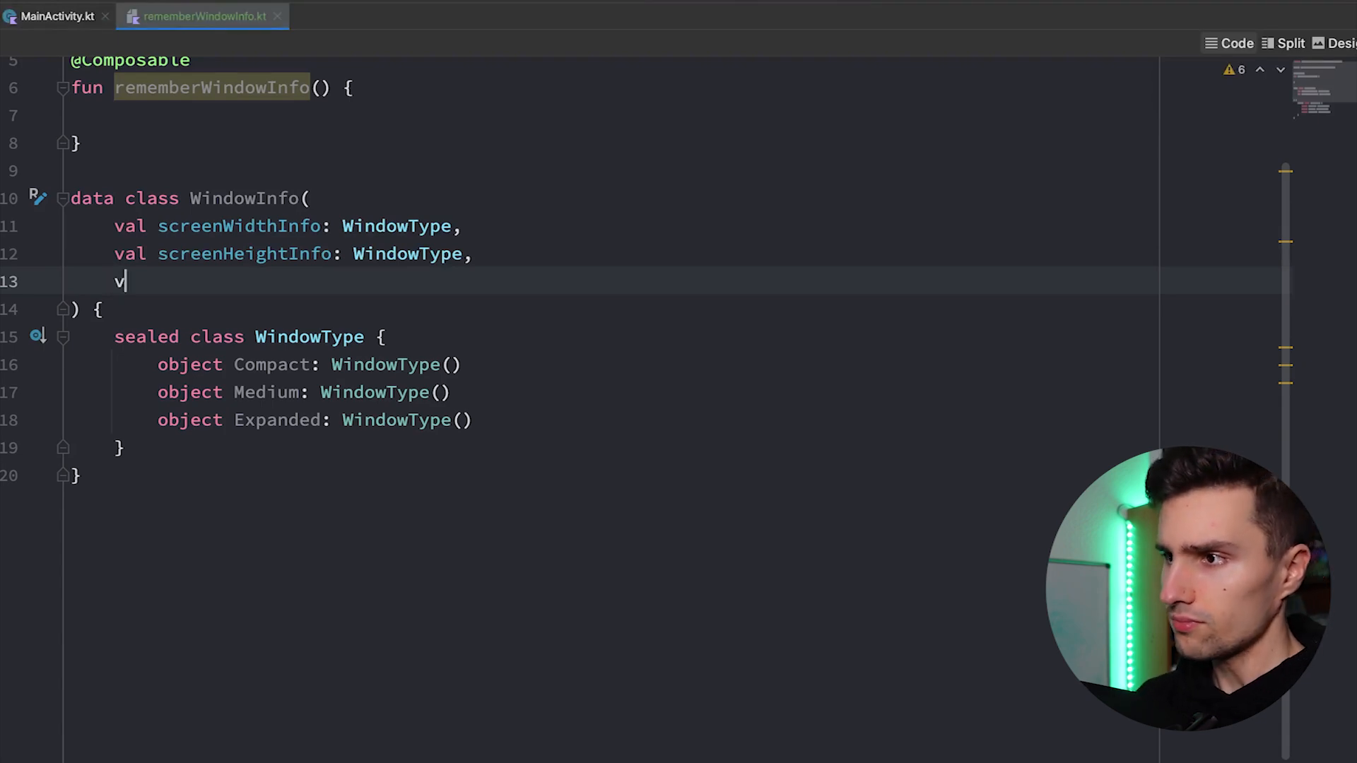
type("al w")
Add screenWidth and screenHeight parameters of type Dp
key("BackSpace")
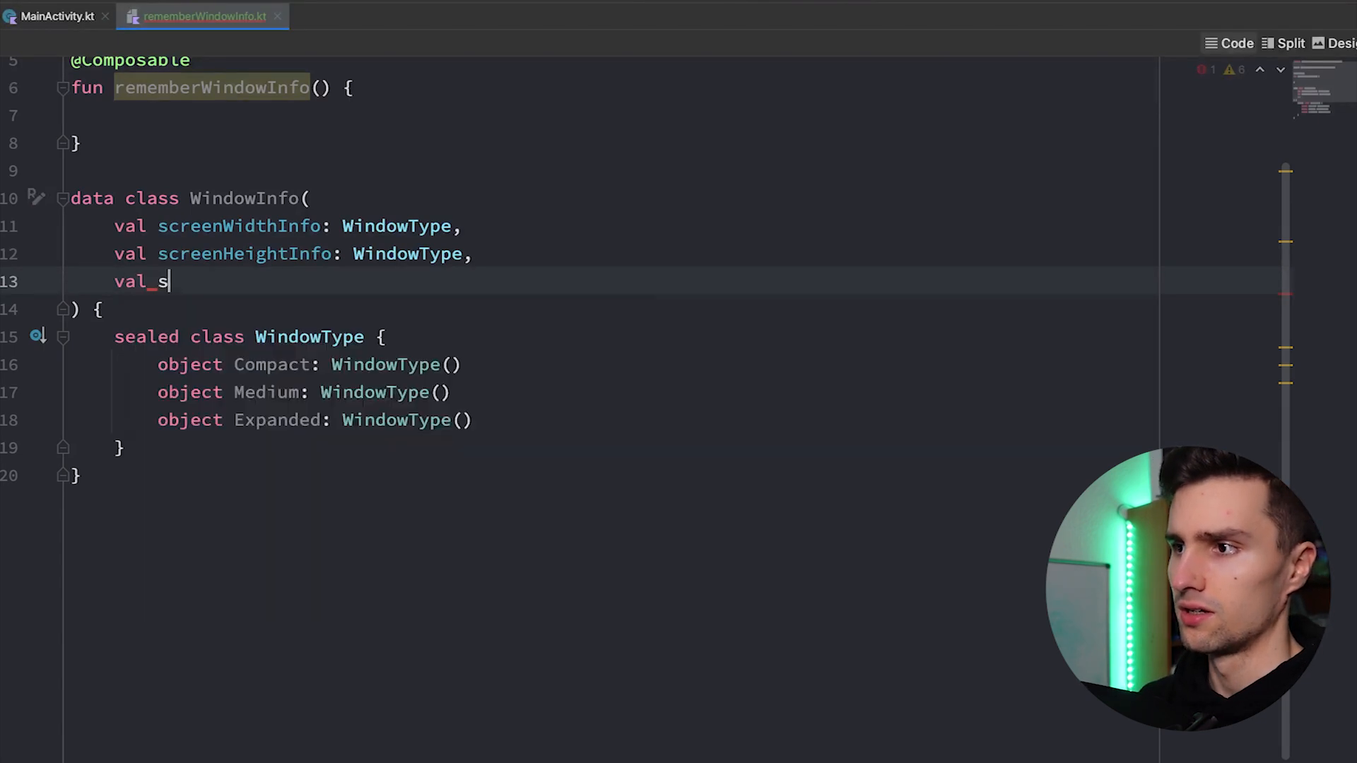
type("screenWidth: Dp")
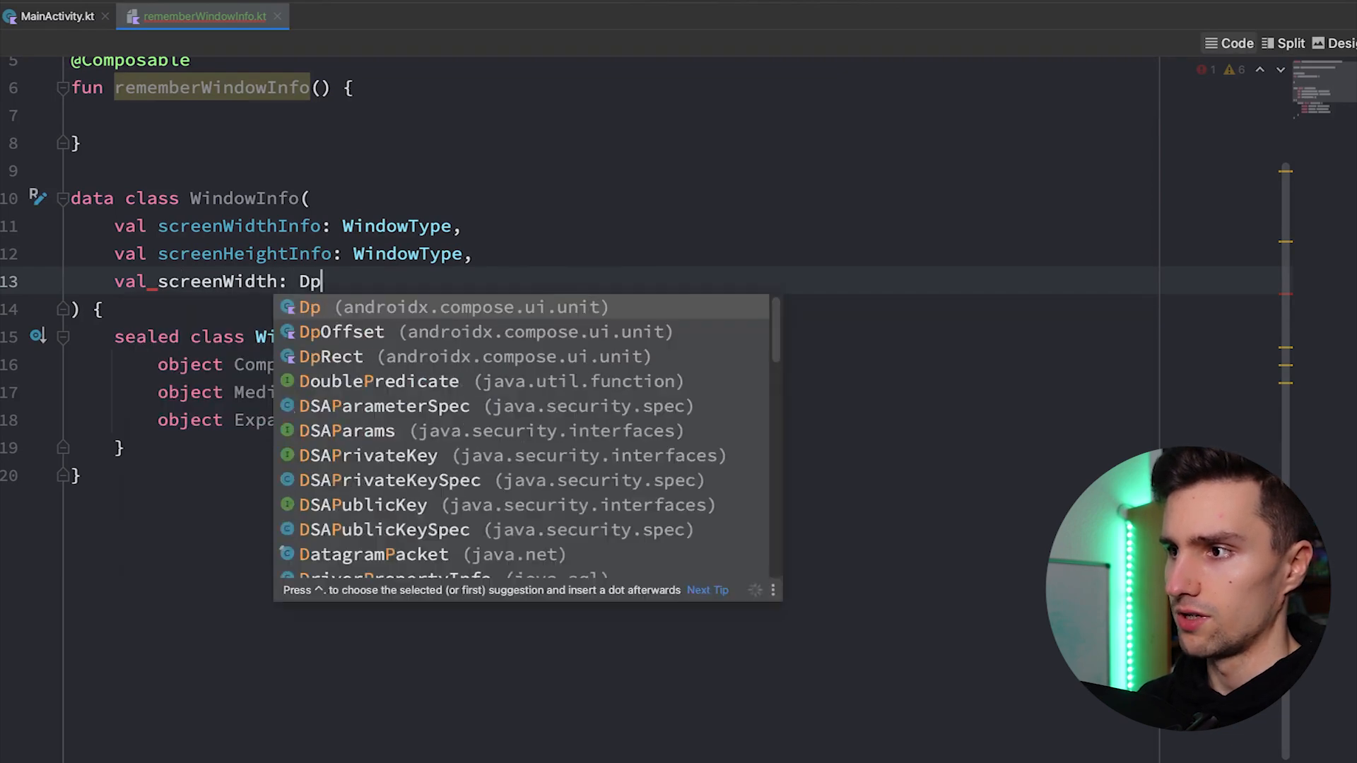
key("Tab")
type(",")
key("Return")
type("val sc")
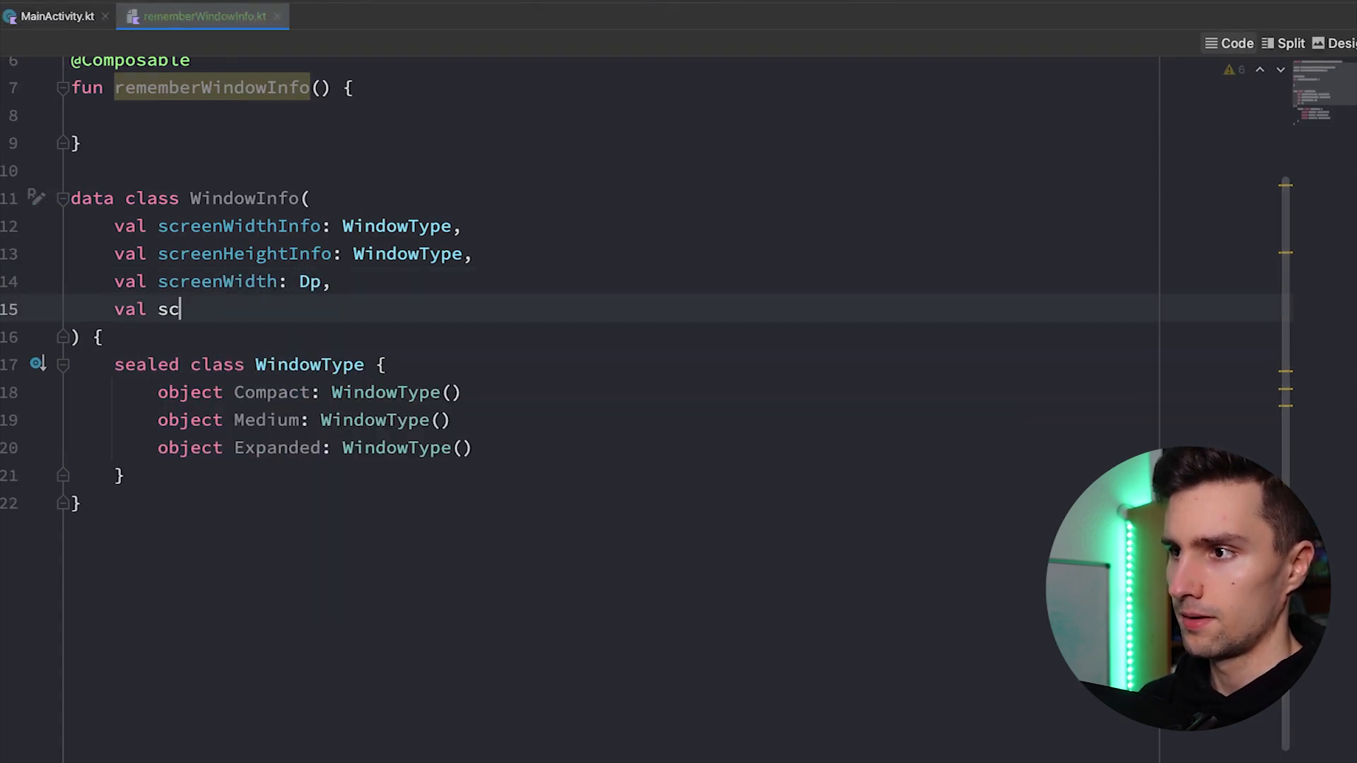
type("reenHeight: Dp")
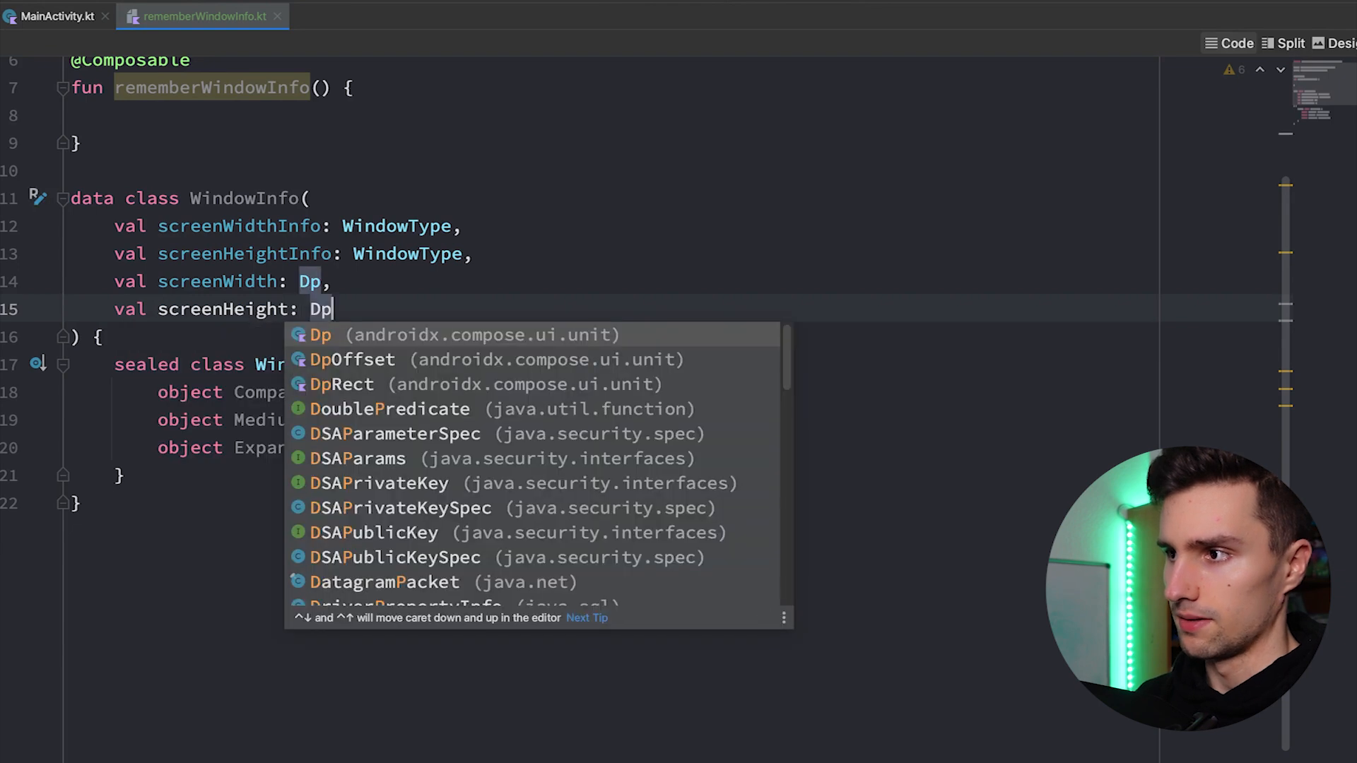
key("Tab")
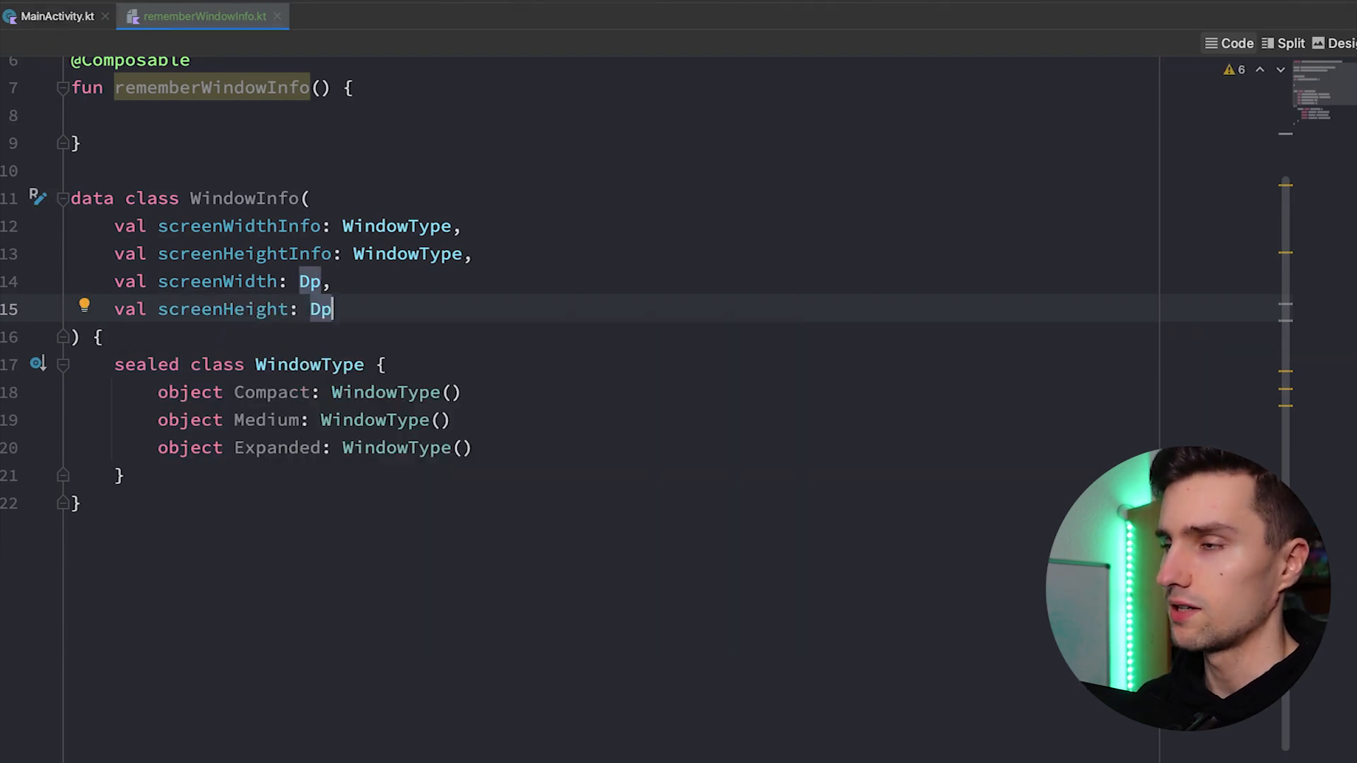
left_click(337, 87)
scroll(445, 180, "up", 1)
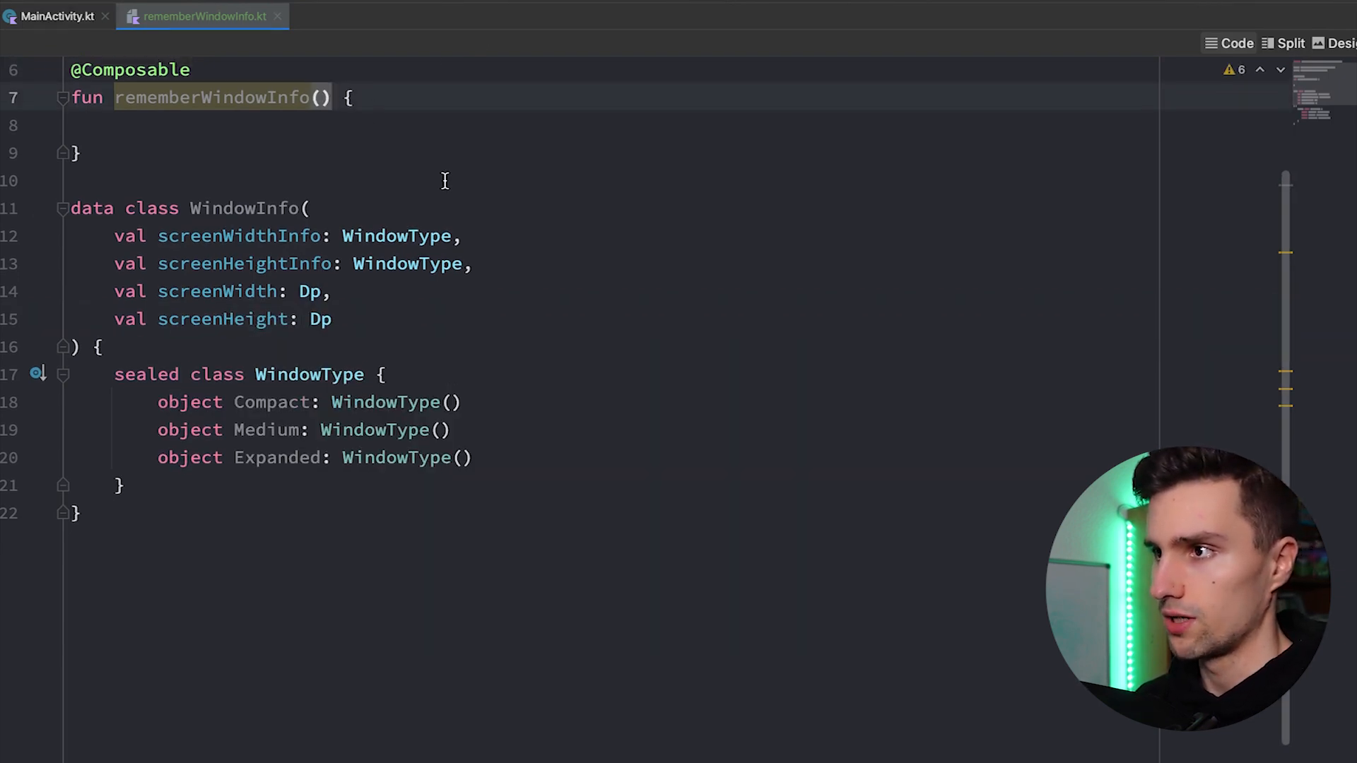
type(": W")
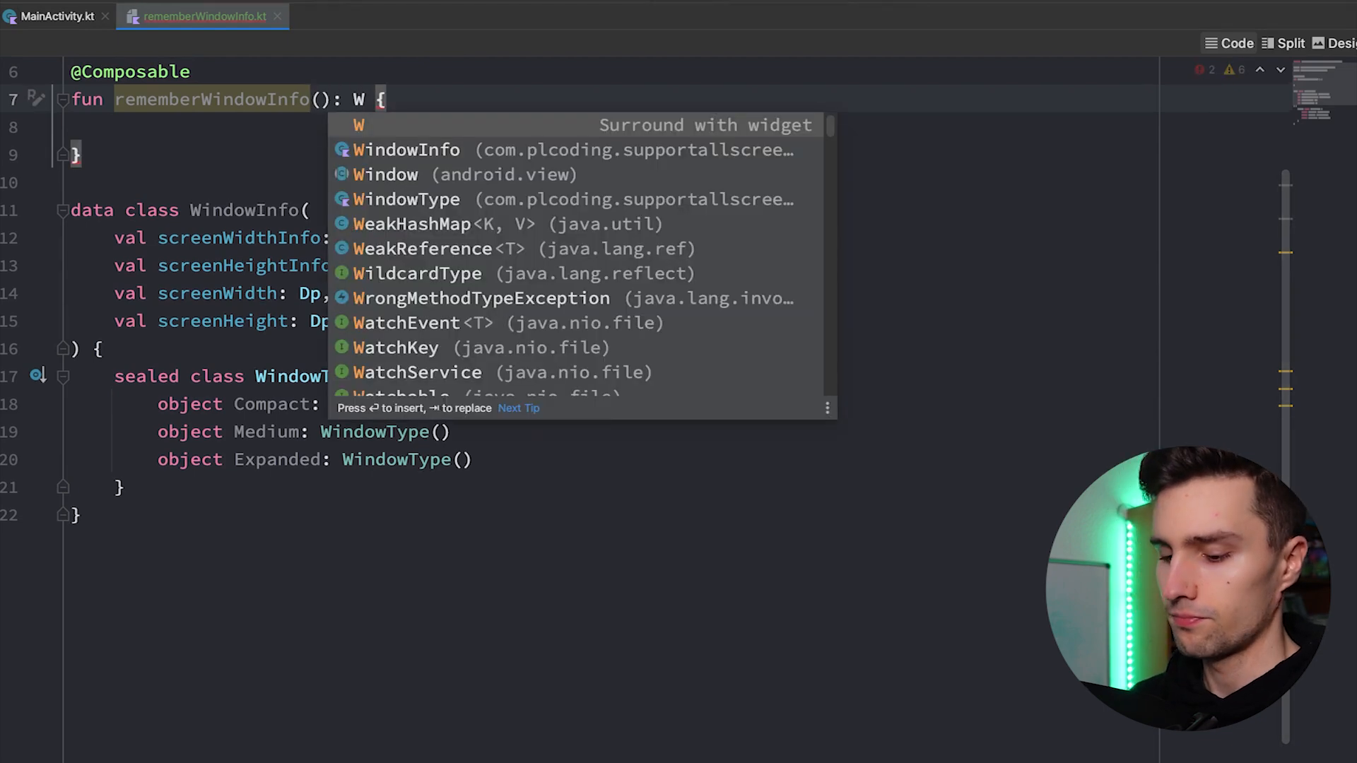
type("indowI")
Give rememberWindowInfo a WindowInfo return type, read LocalConfiguration.current into configuration, and begin return WindowInfo( )
key("Tab")
key("Return")
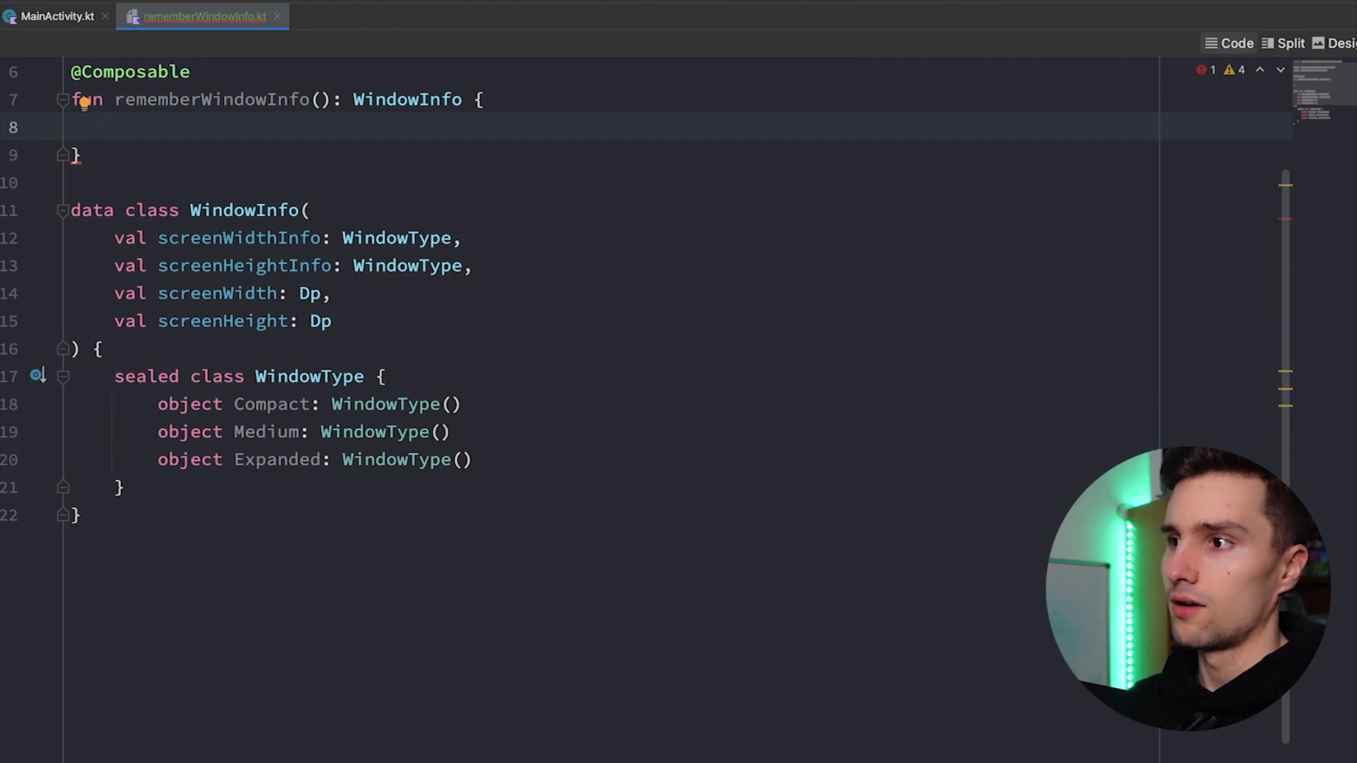
type("val")
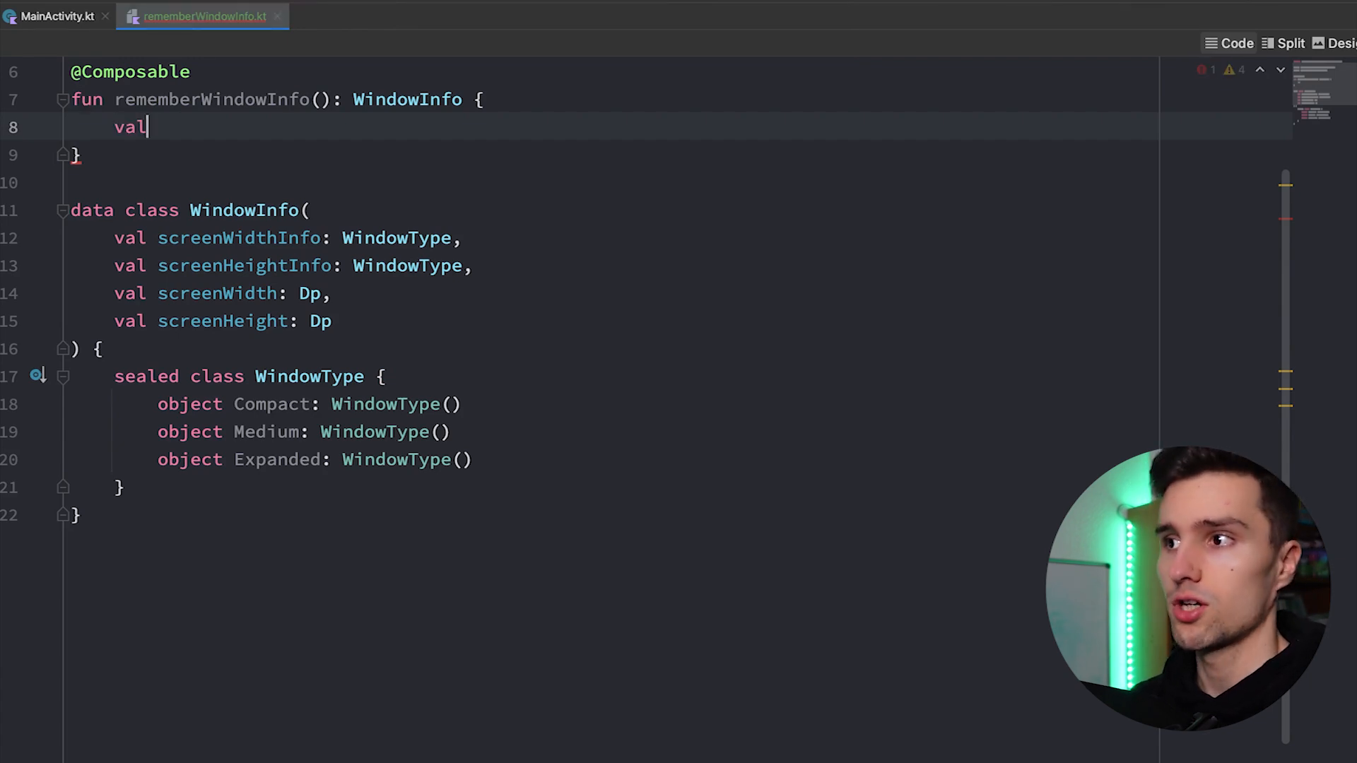
type(" configuration ")
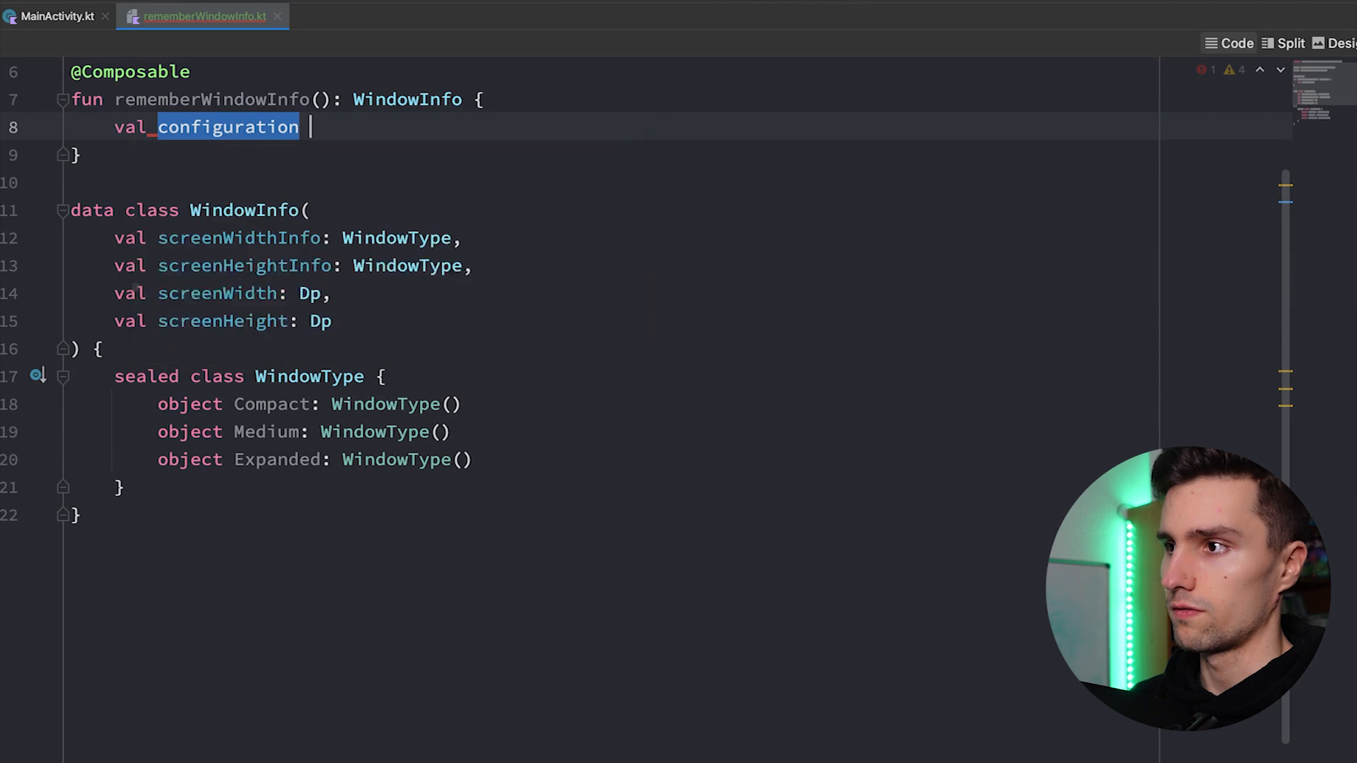
type("= LocalCo")
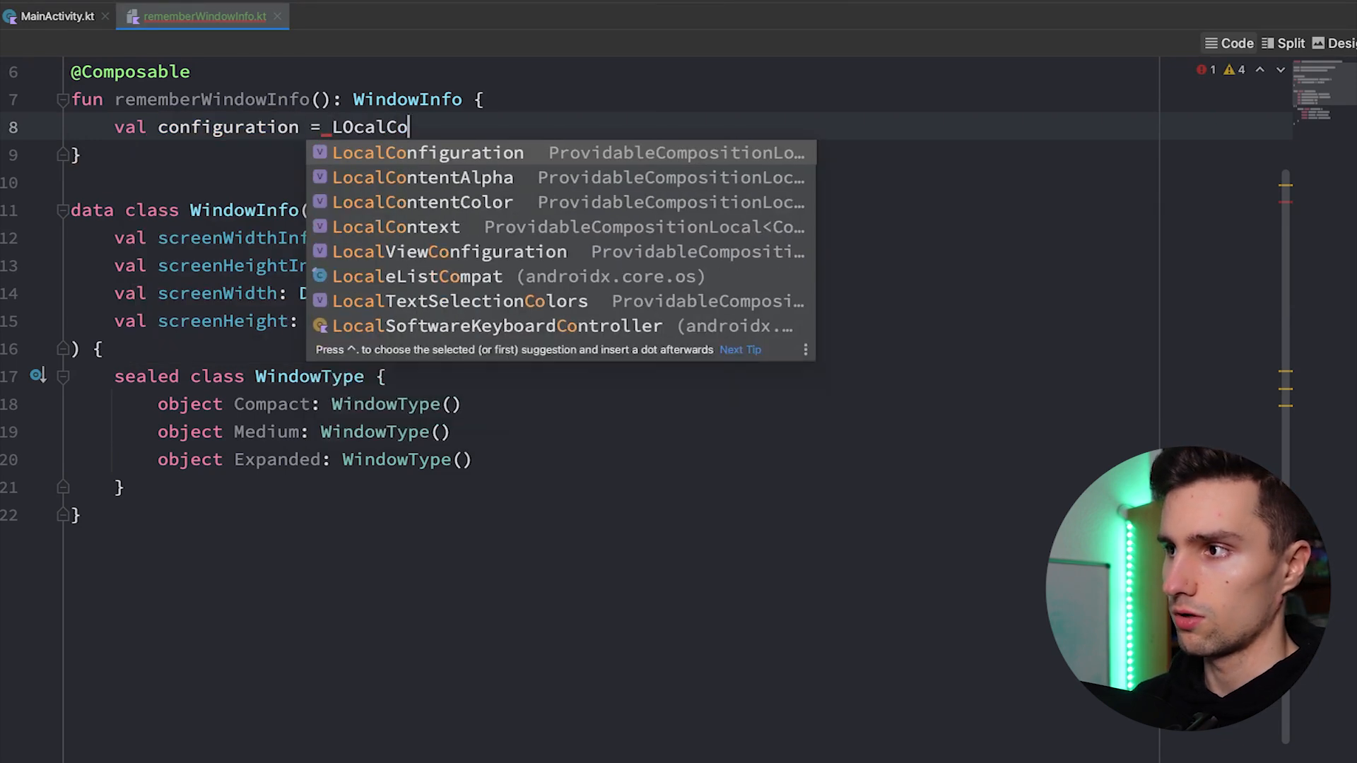
key("Tab")
type(".cu")
key("Tab")
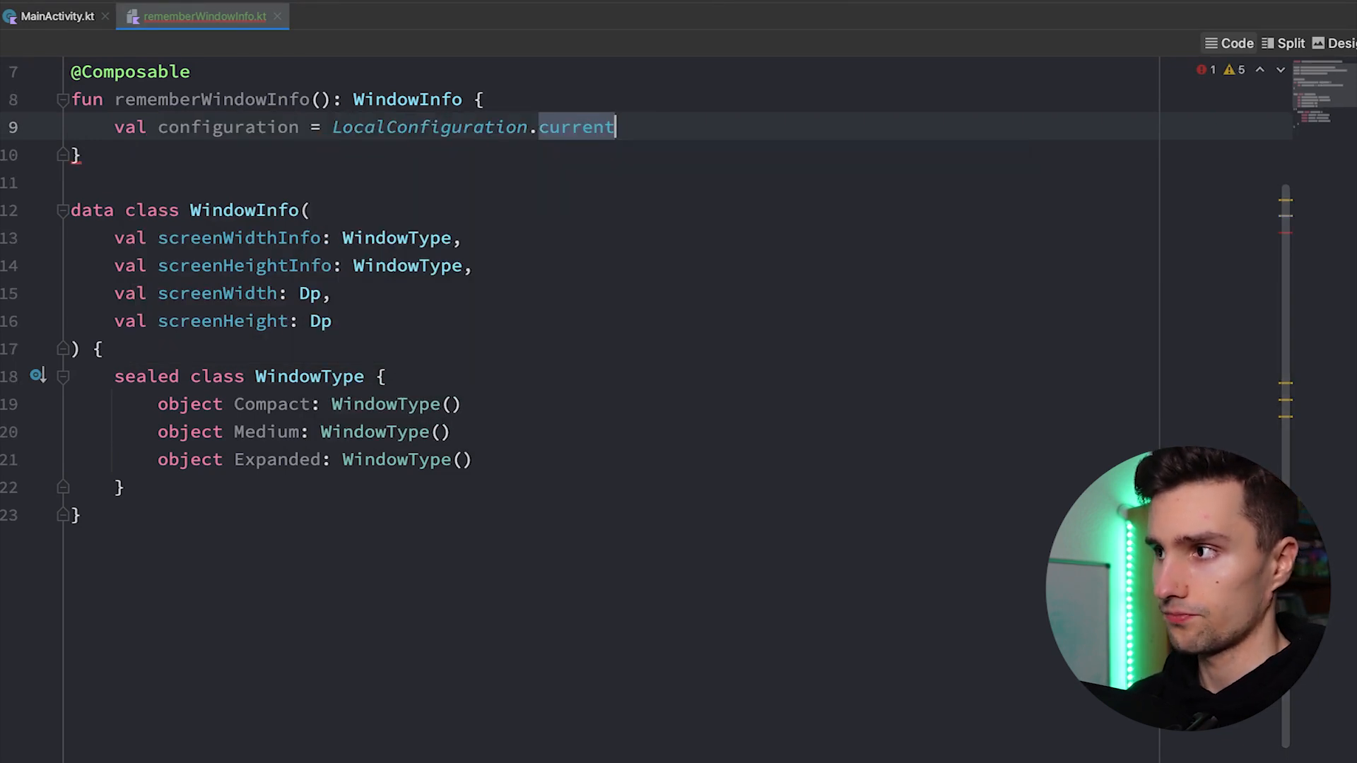
key("Return")
type("return")
type(" S")
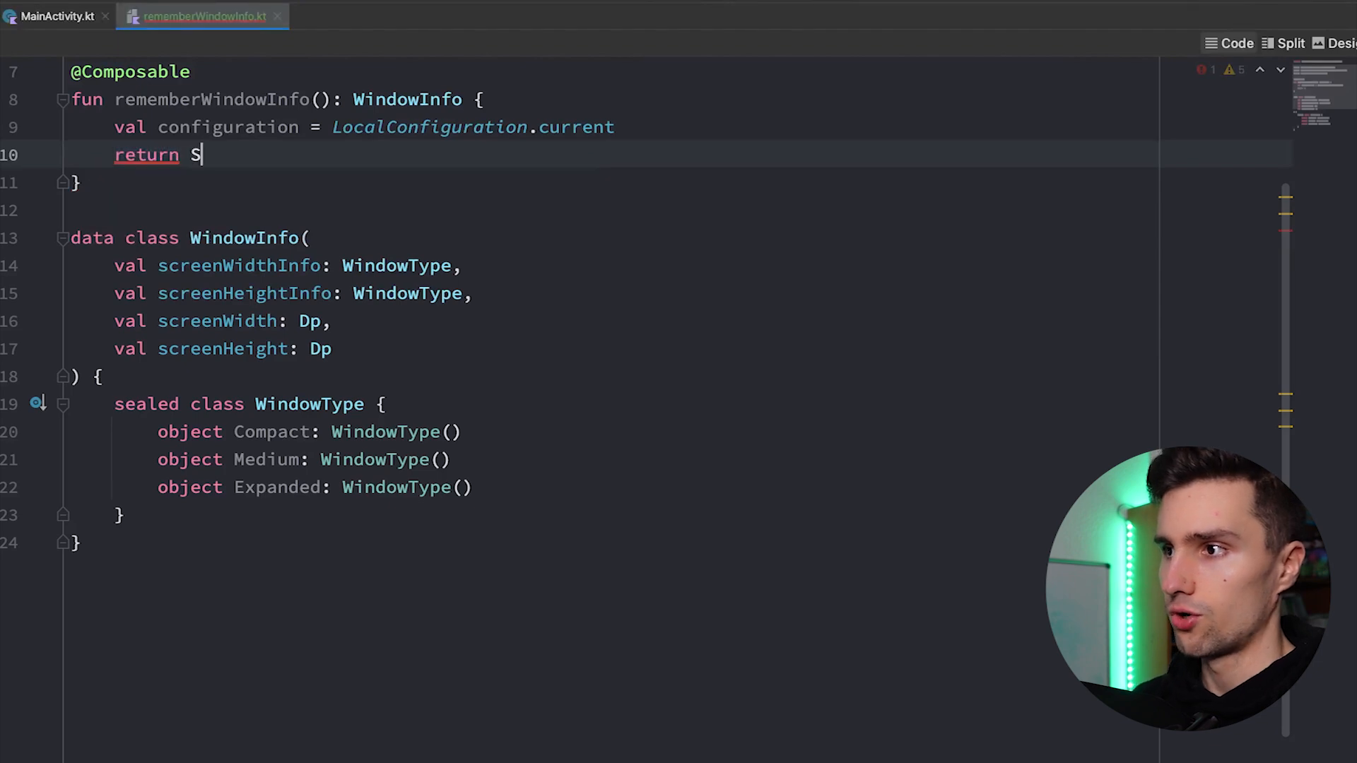
key("BackSpace")
type("WindowInfo")
key("Escape")
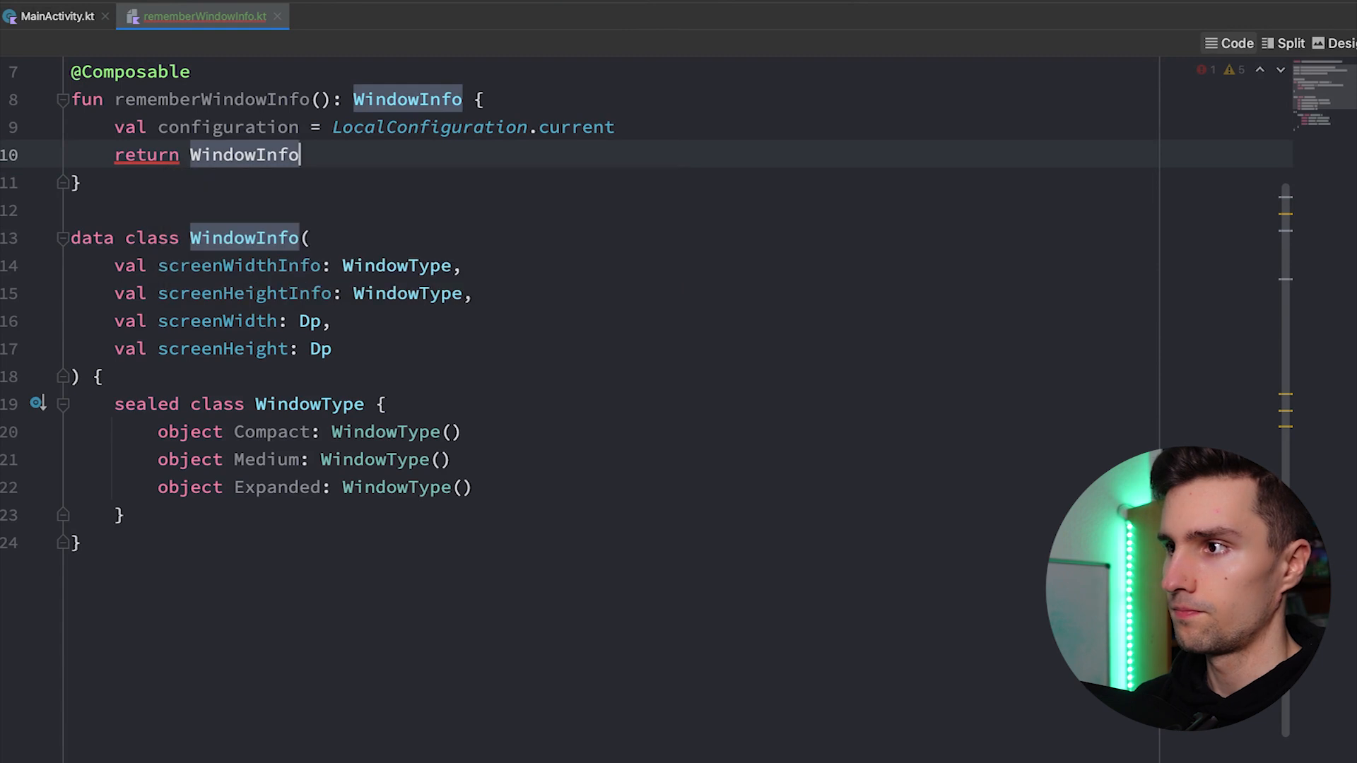
type("(")
key("Return")
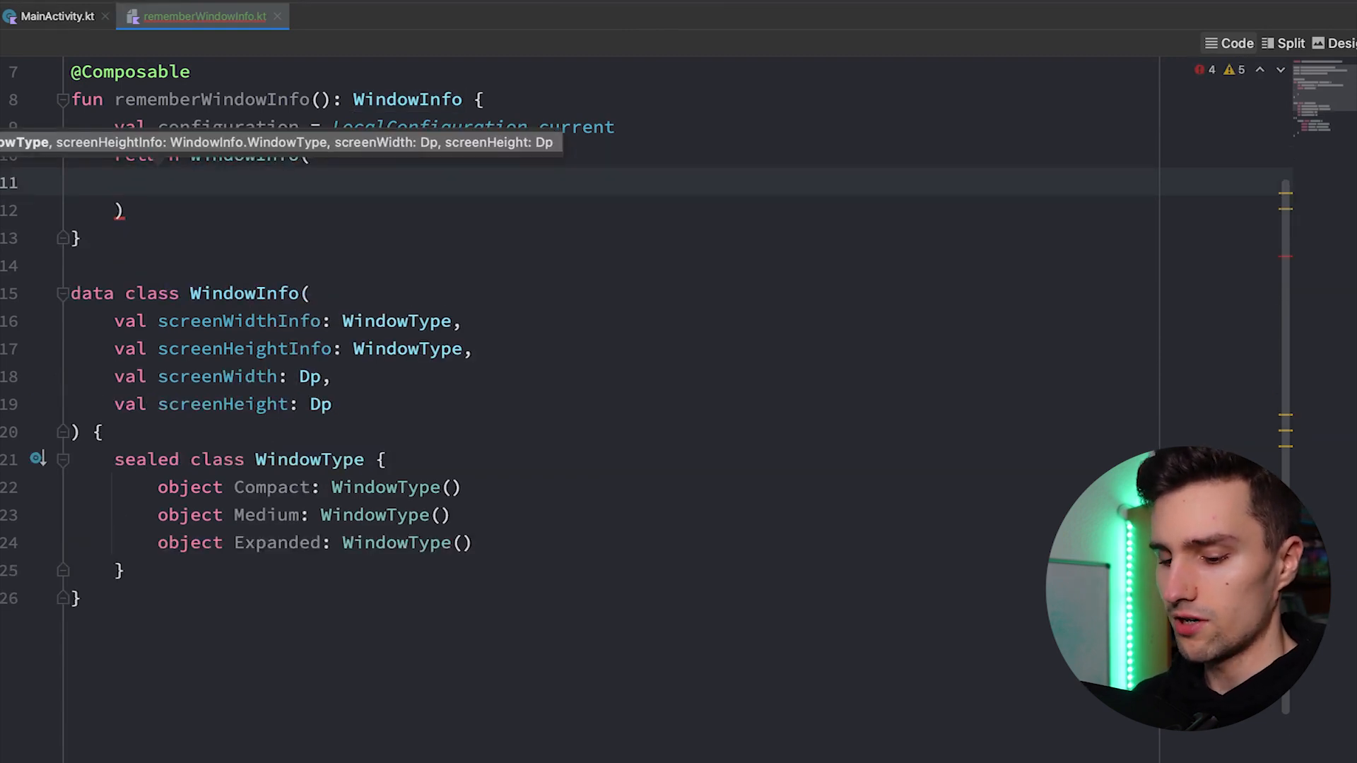
type("screwidinf")
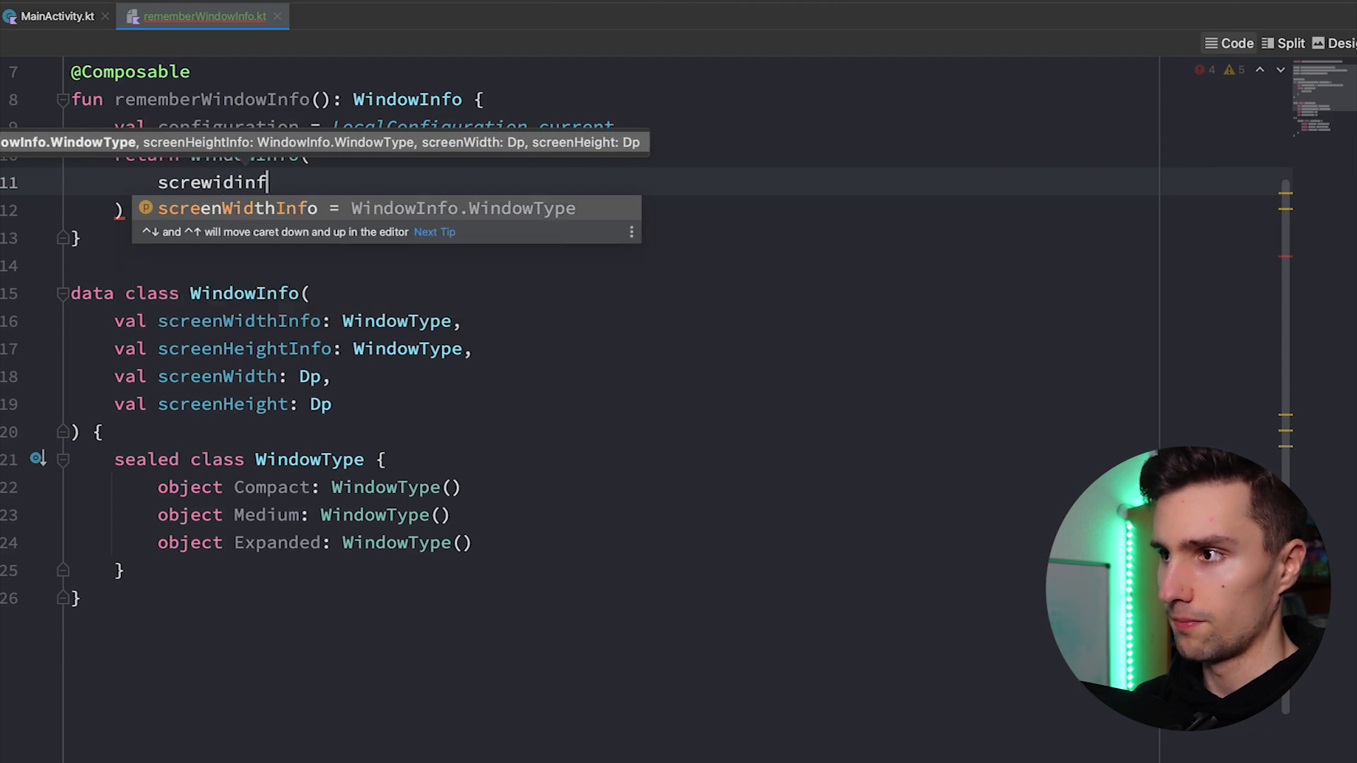
Start screenWidthInfo as a when block mapping configuration.screenWidthDp below 600 to Compact
key("Tab")
type("when ")
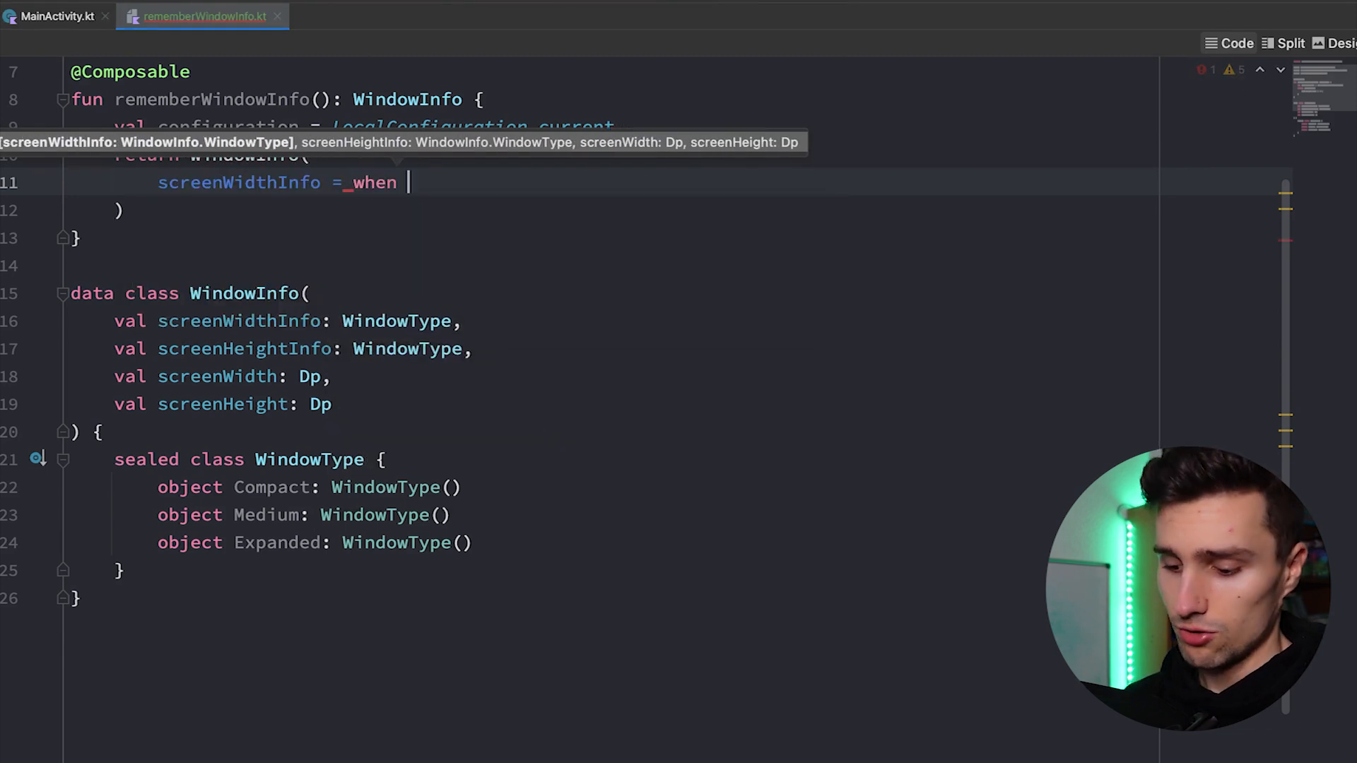
type("{")
key("Return")
type("conf")
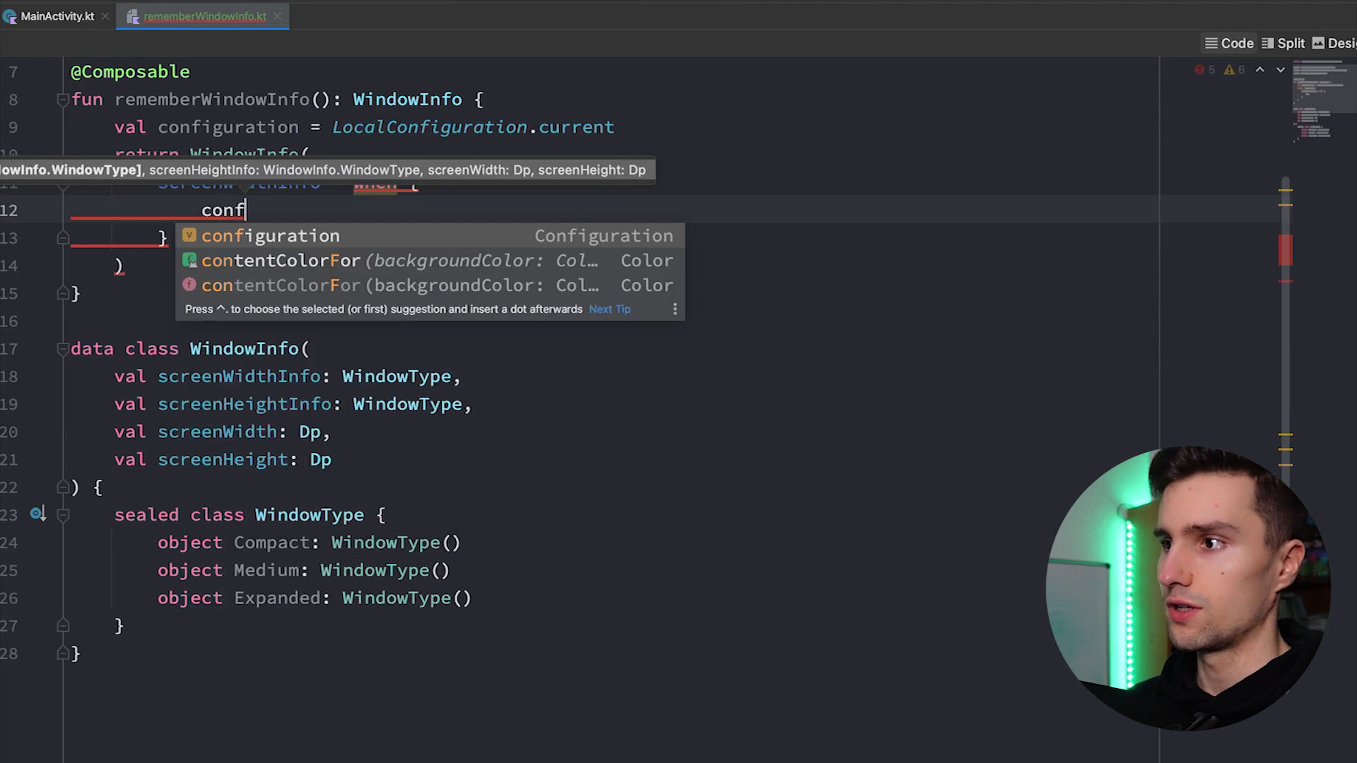
key("Tab")
type(".scre")
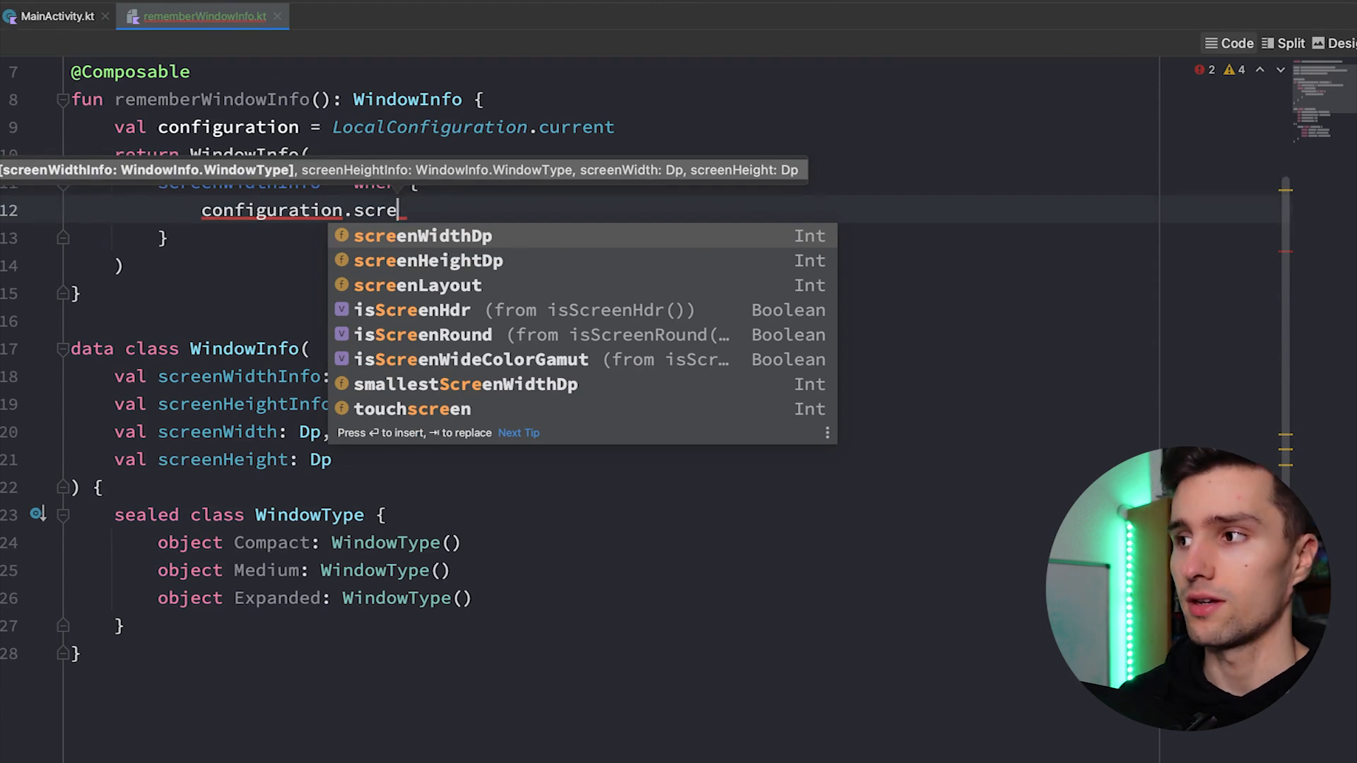
key("Tab")
type("<")
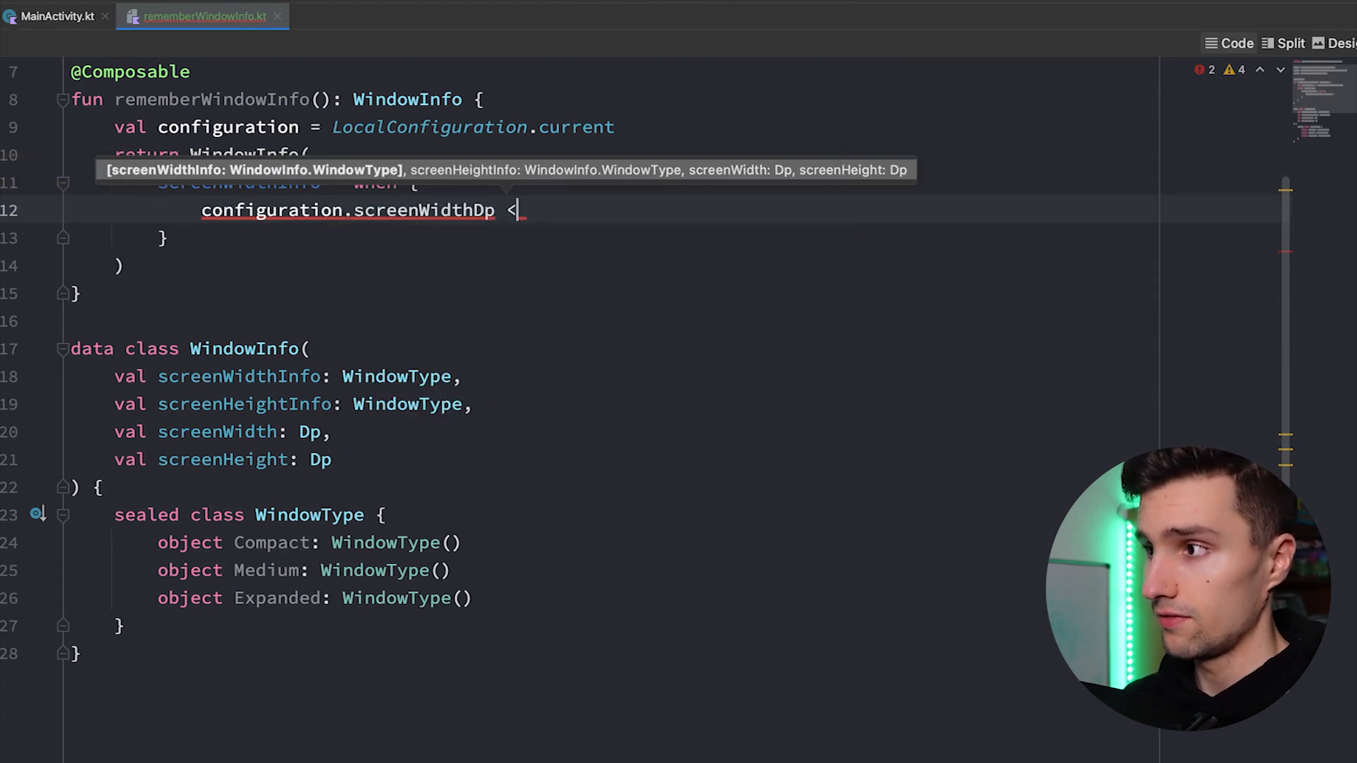
type(" 600")
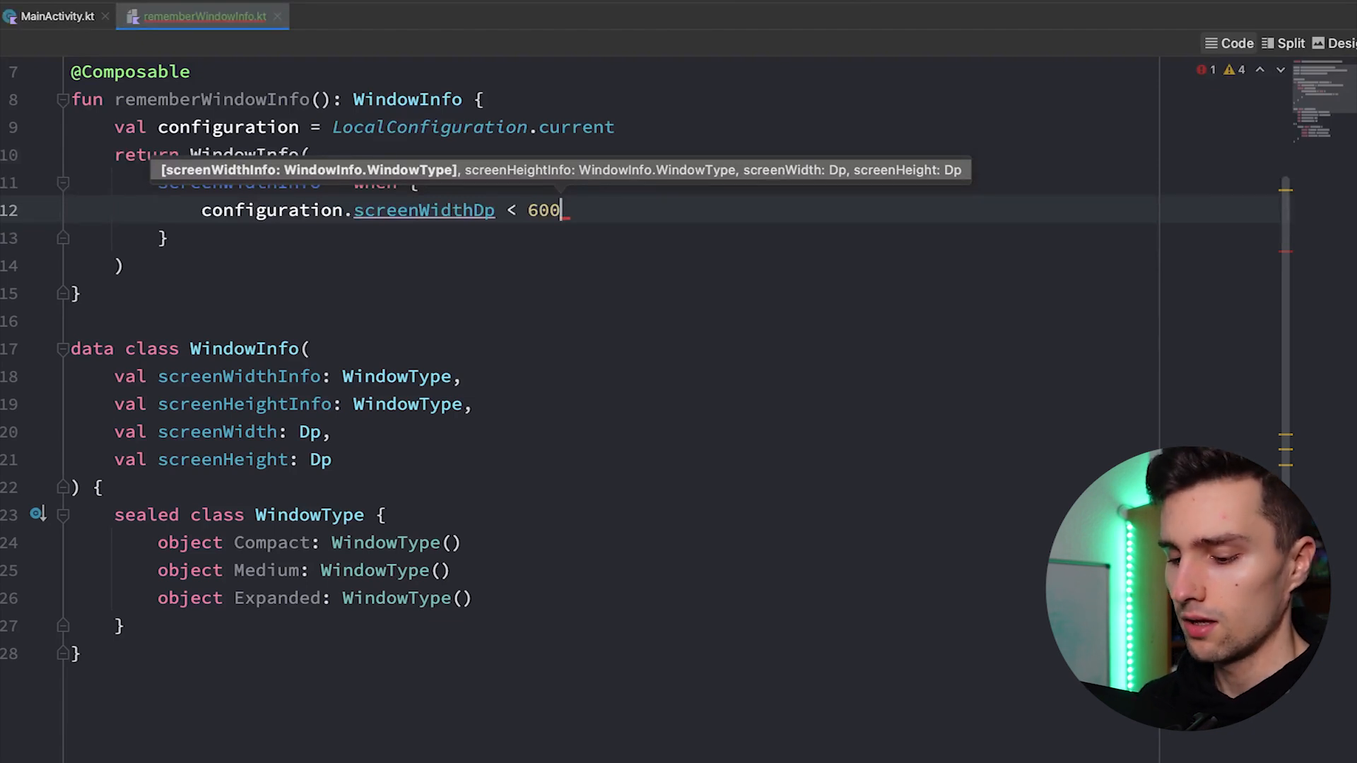
type(" -> C")
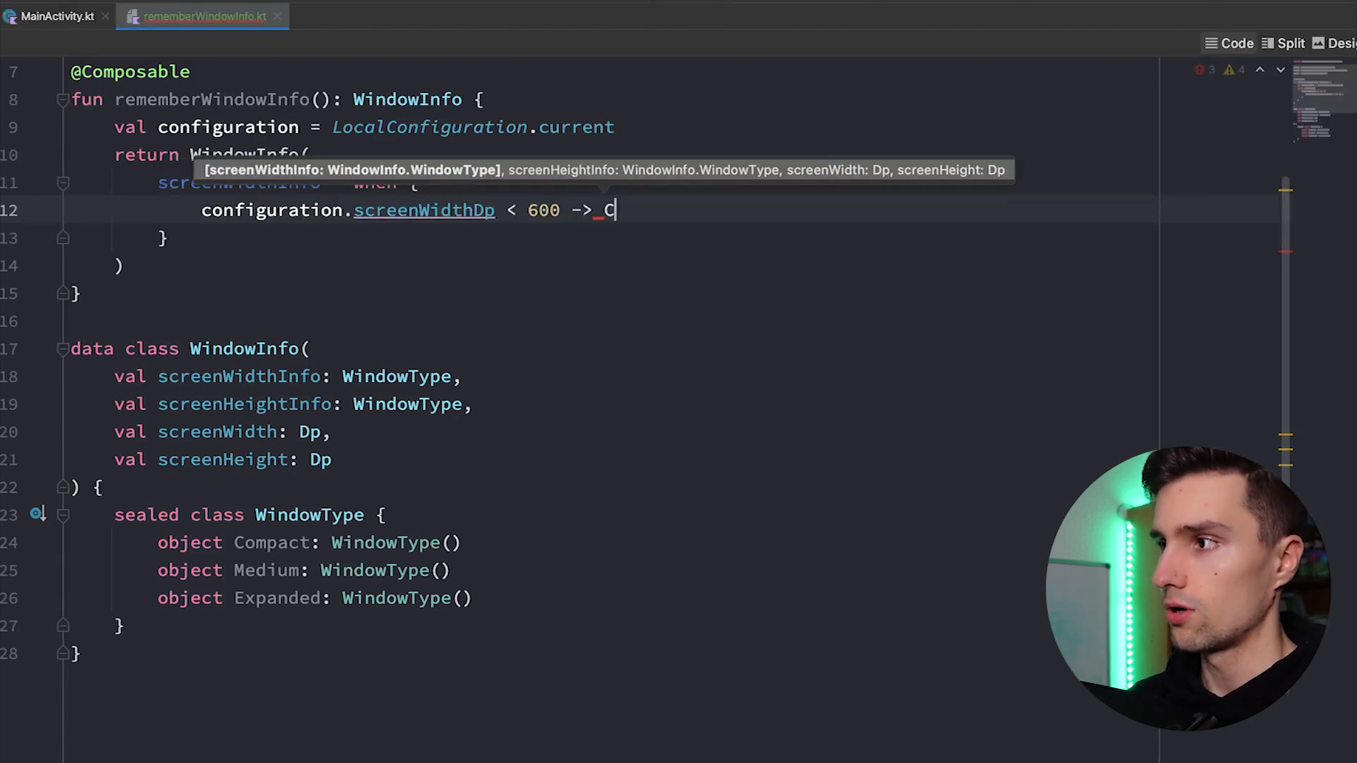
type("ompact")
key("Tab")
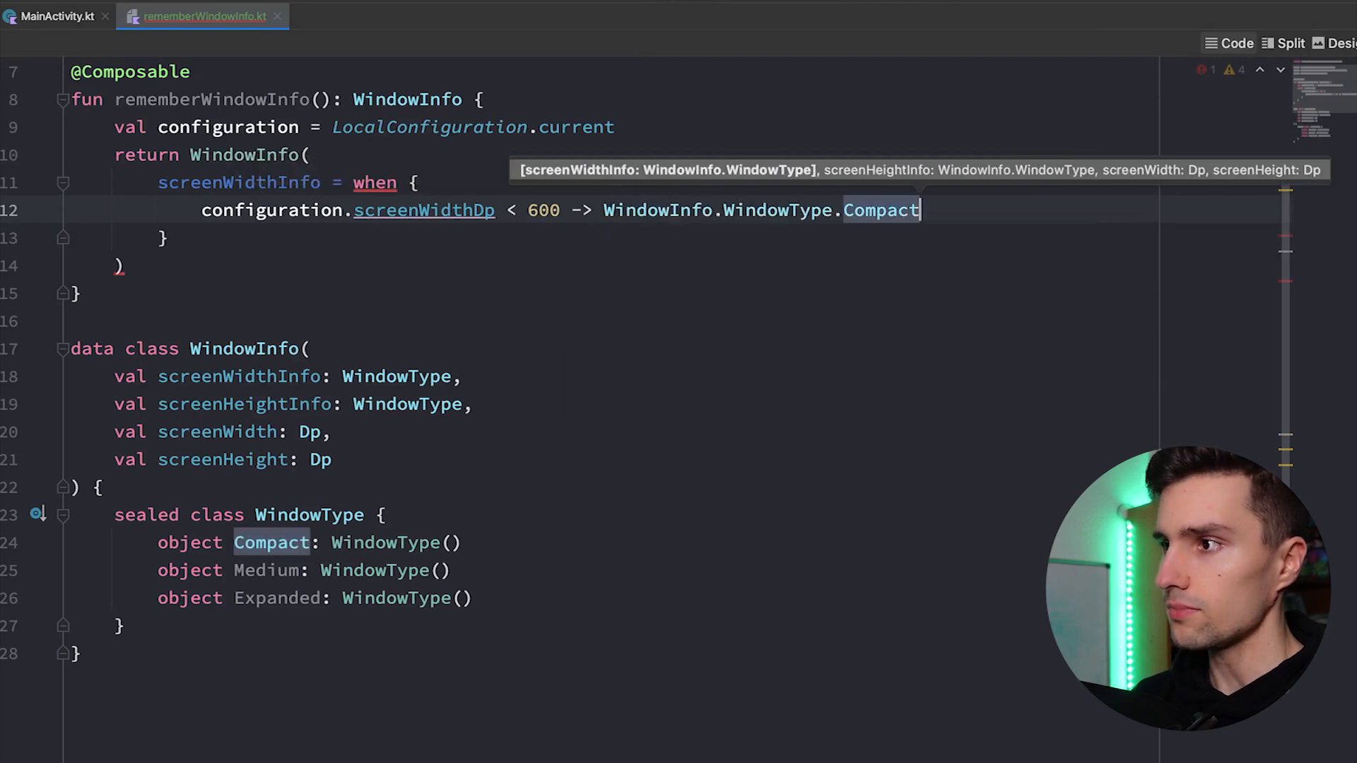
Duplicate the branch for widths below 840 as Medium and add an else branch returning Expanded
key("ctrl+d")
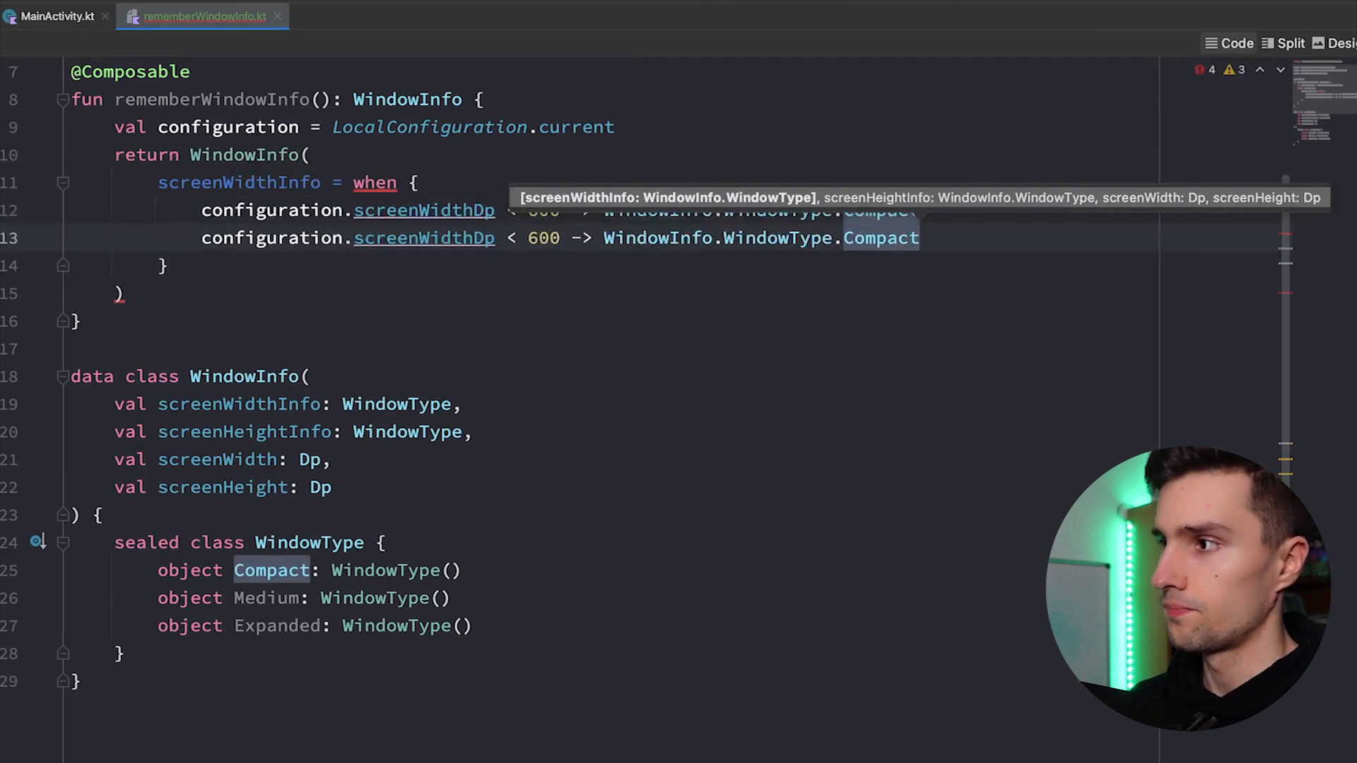
double_click(542, 238)
type("840")
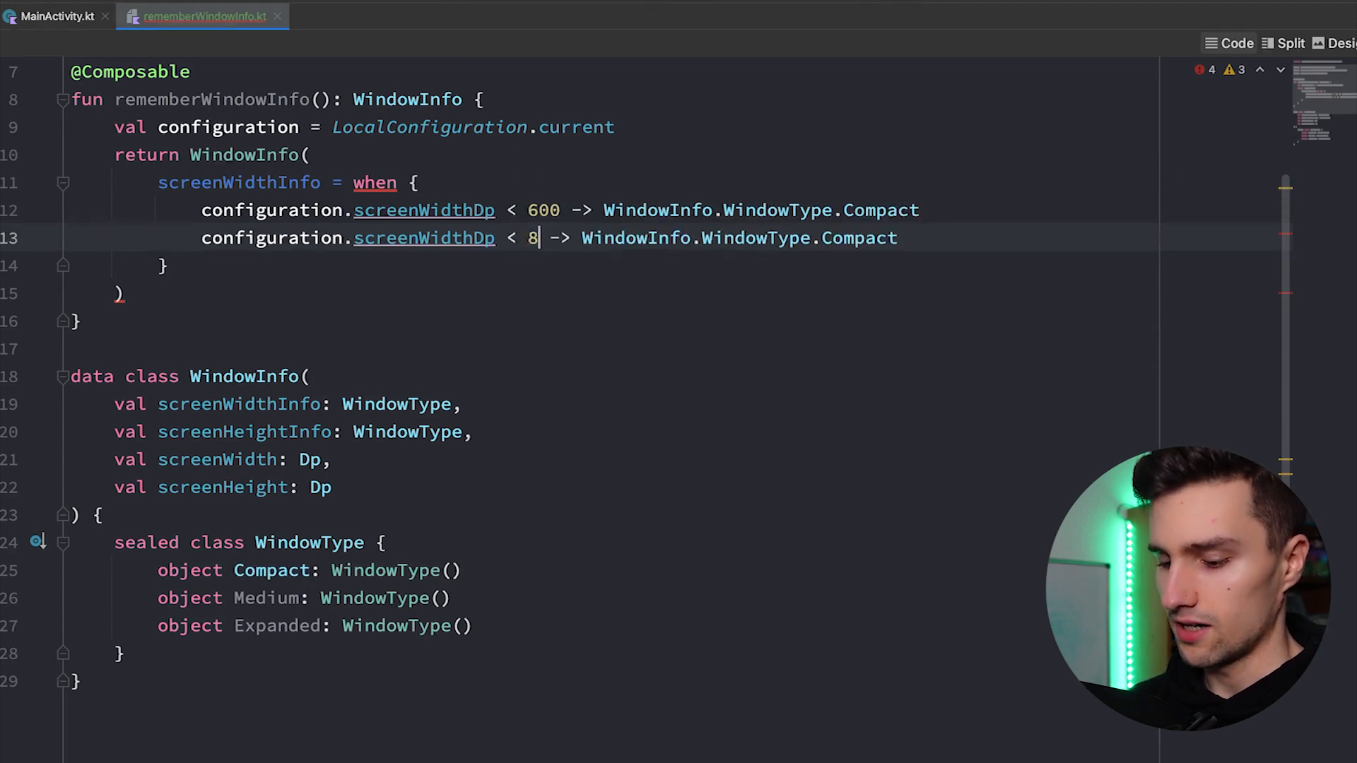
double_click(857, 239)
type("Me")
key("Tab")
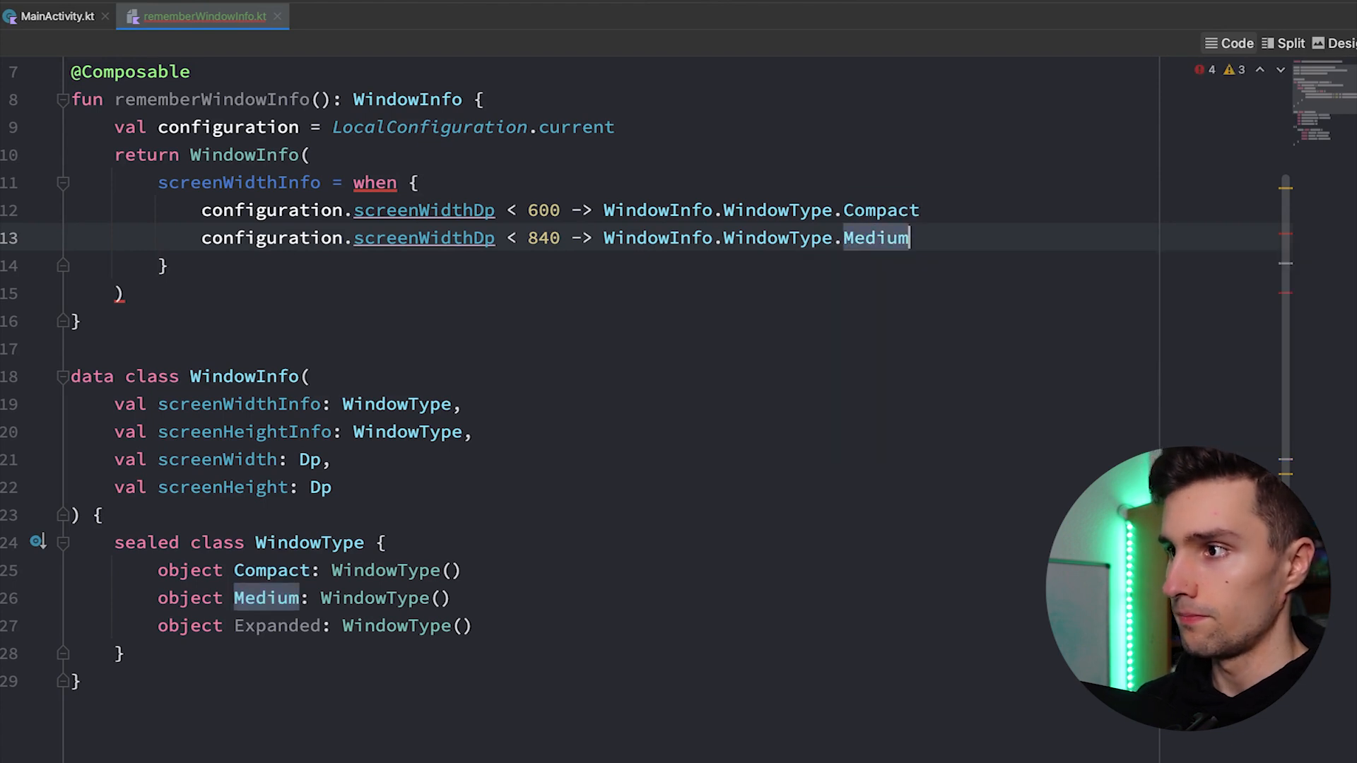
key("Return")
type("else ")
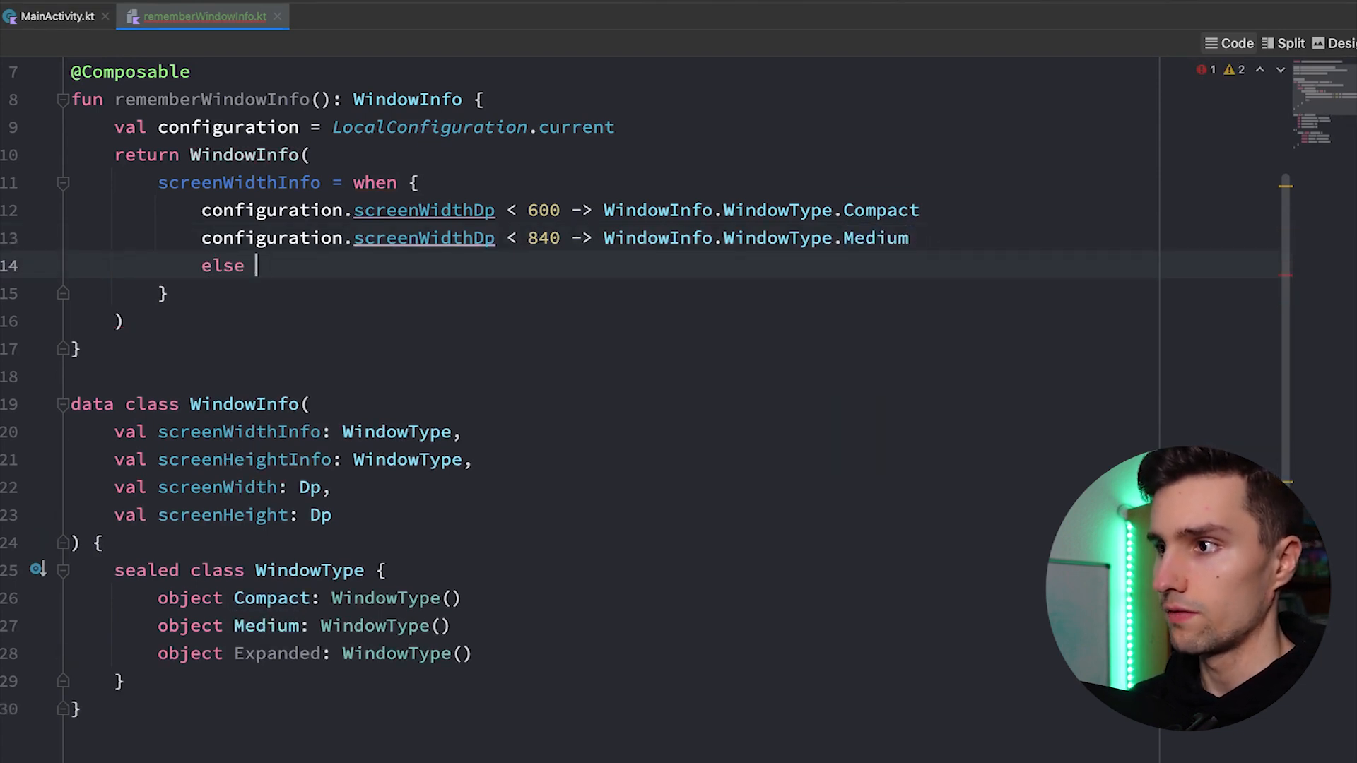
type("-> ")
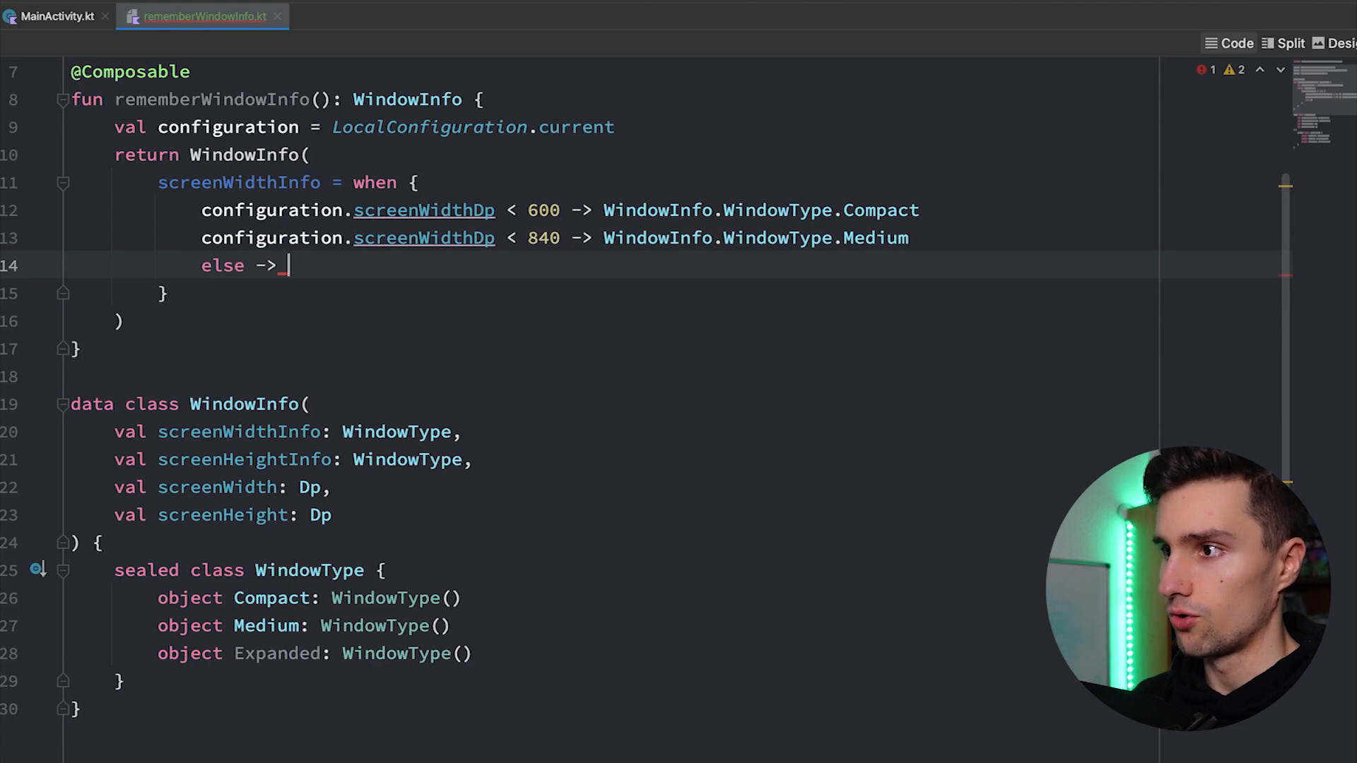
type("Expan")
key("Tab")
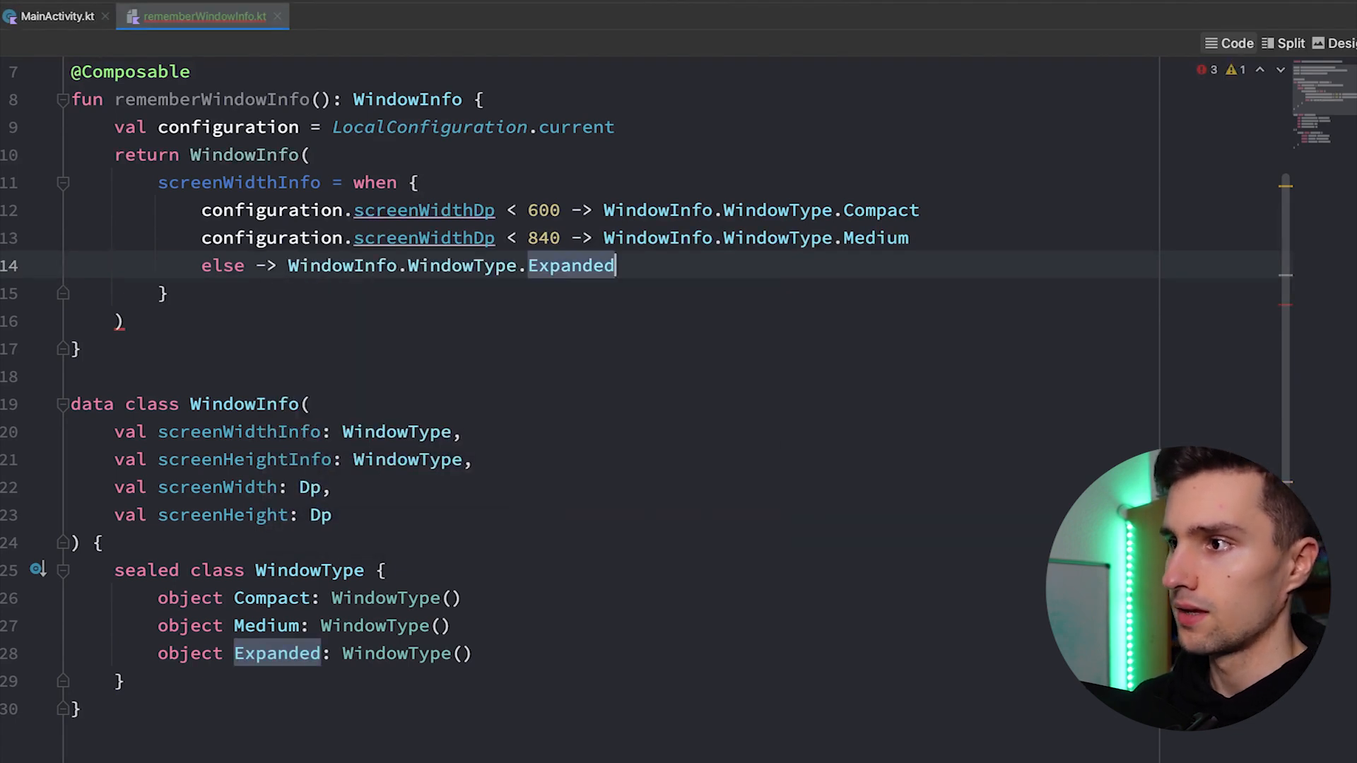
Begin the screenHeightInfo argument after the width when block
left_click(636, 296)
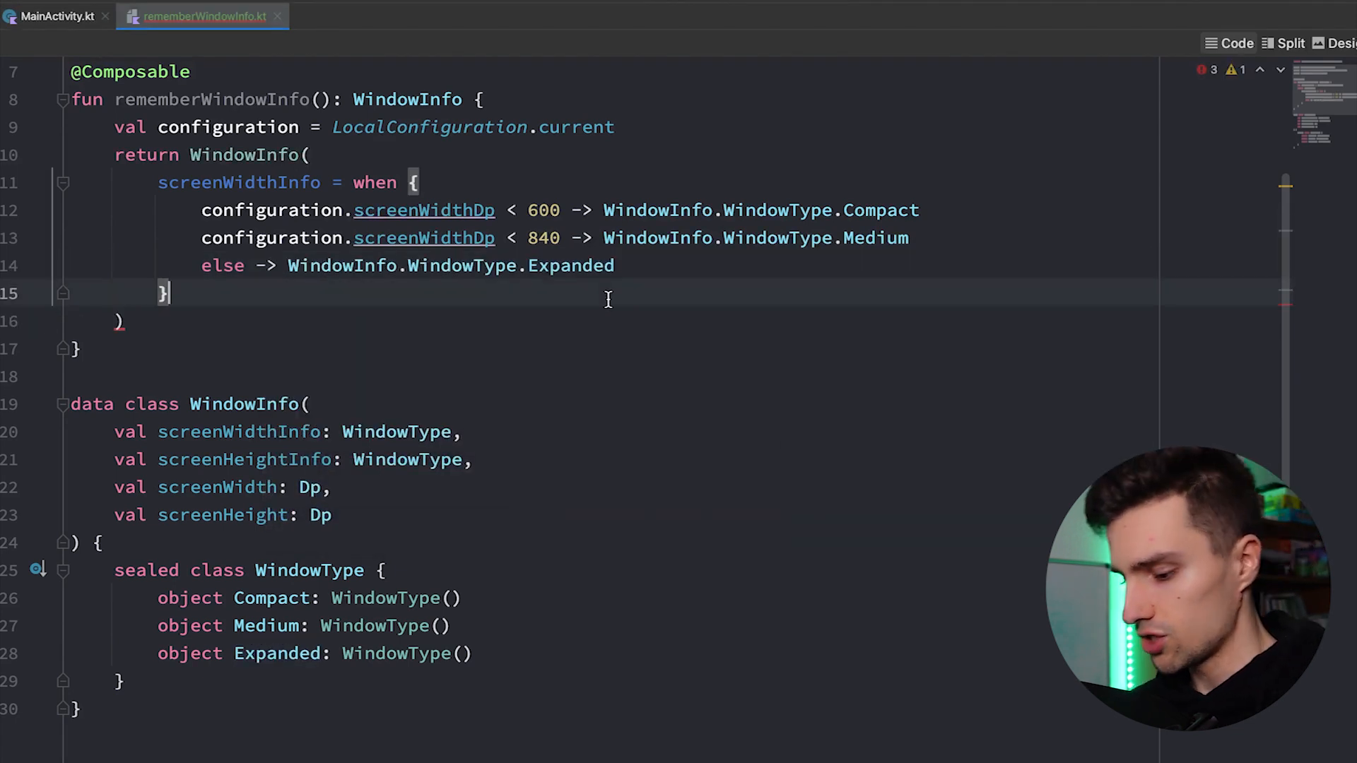
type(",")
key("Return")
type("scre")
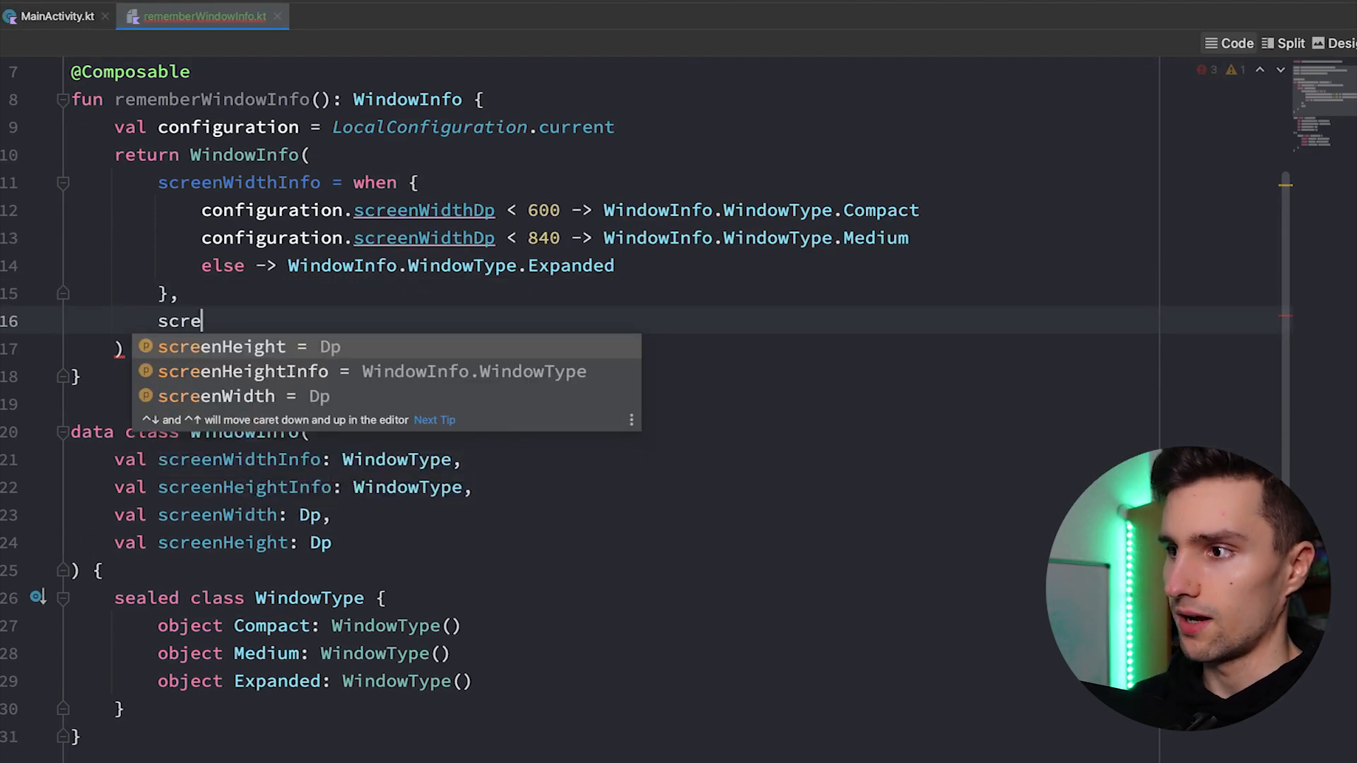
key("Tab")
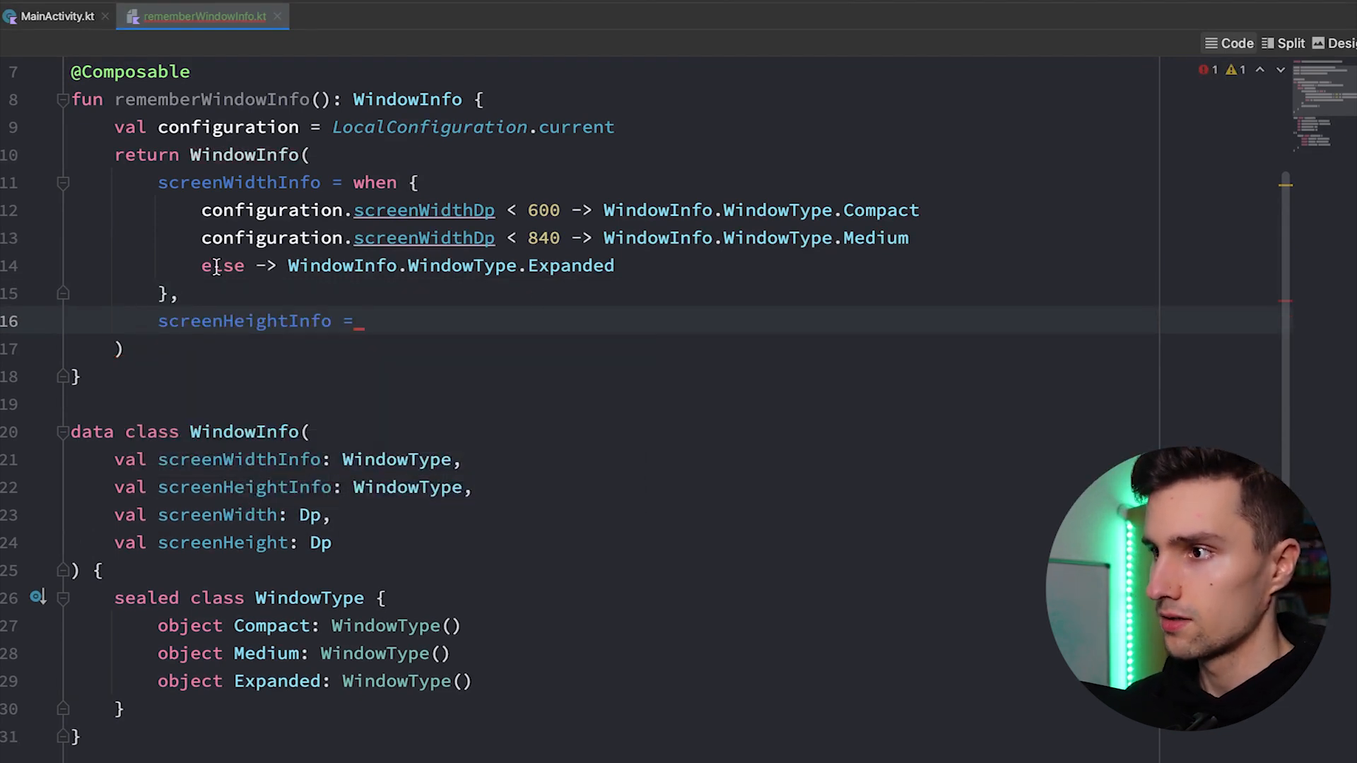
Copy the screenWidthInfo when block and paste it as screenHeightInfo's value
left_click_drag(180, 294, 350, 185)
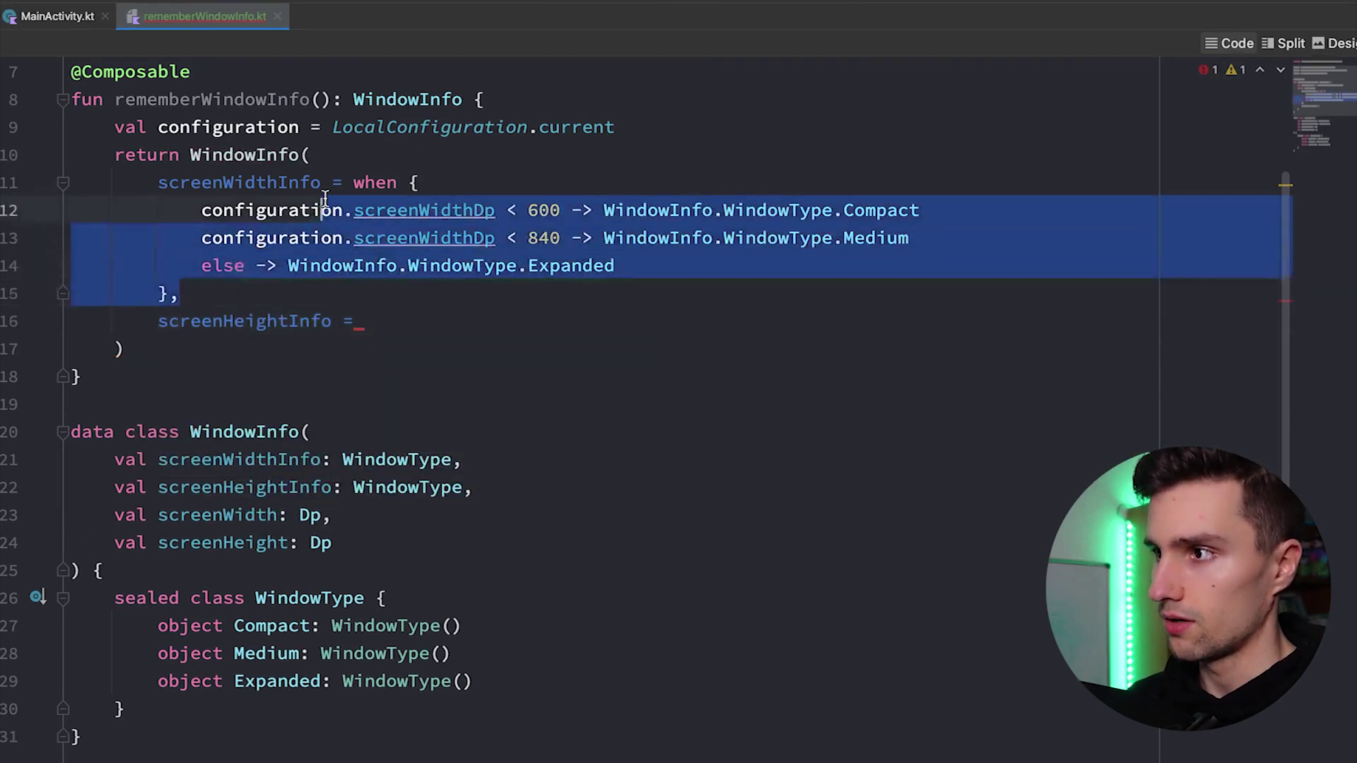
key("ctrl+c")
left_click(388, 335)
key("ctrl+v")
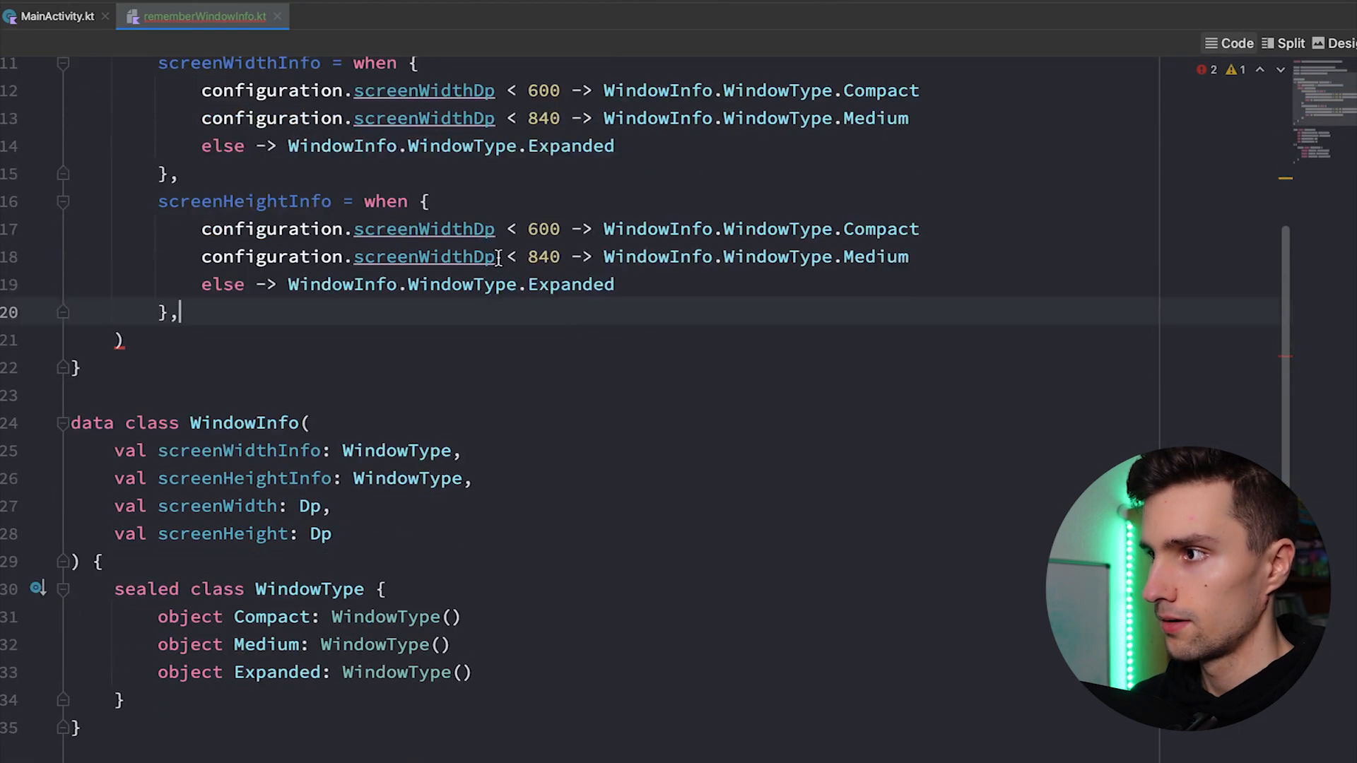
Switch the pasted block to screenHeightDp with thresholds 480 for Compact and 900 for Medium
left_click(495, 230)
key("ctrl+w")
type("screenhe")
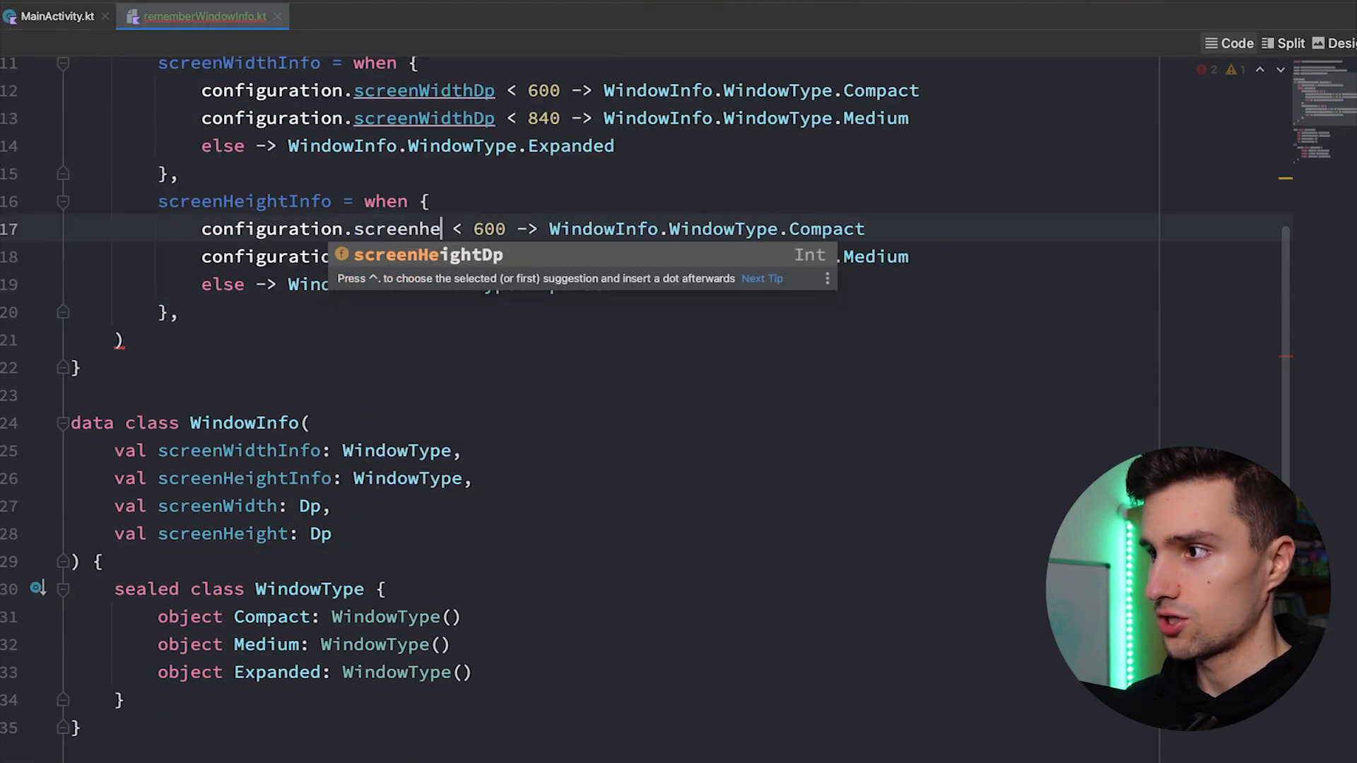
key("Return")
double_click(424, 256)
type("sc")
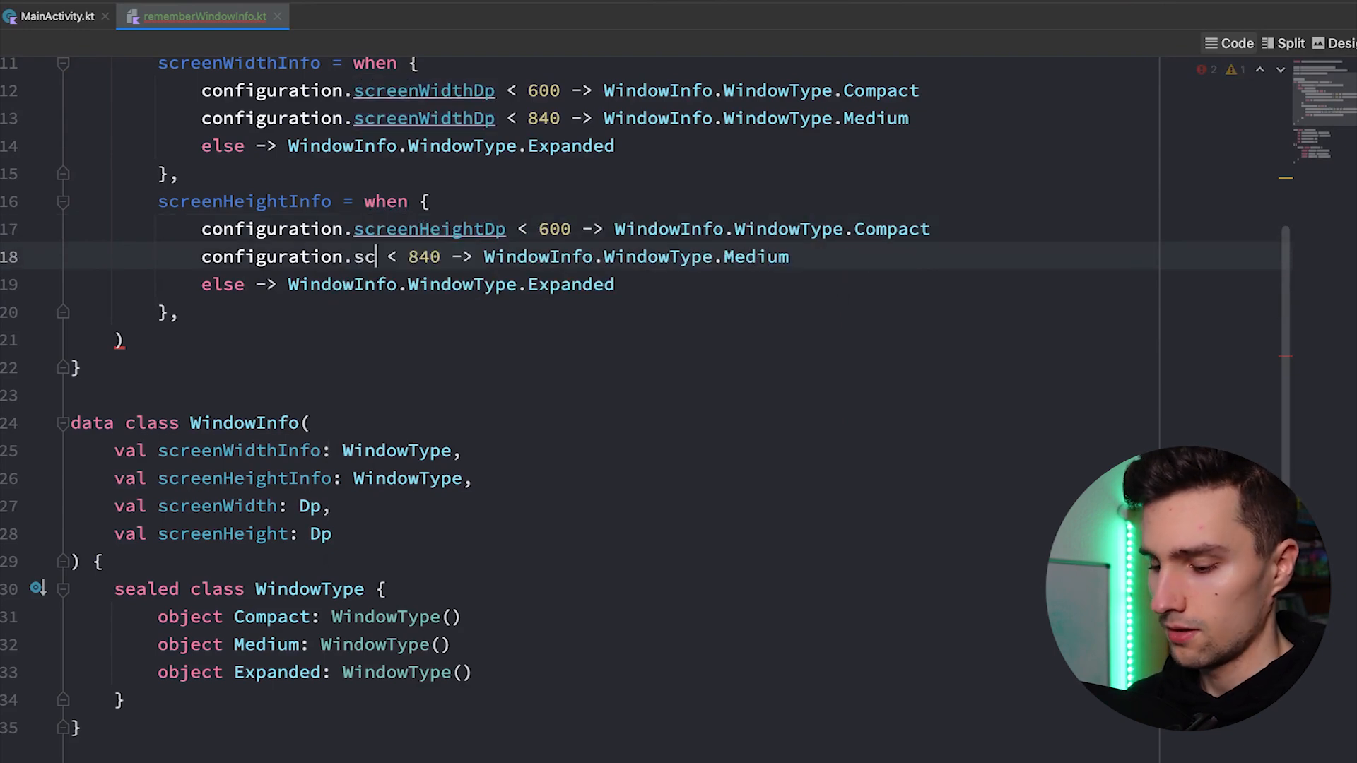
key("Down")
key("Return")
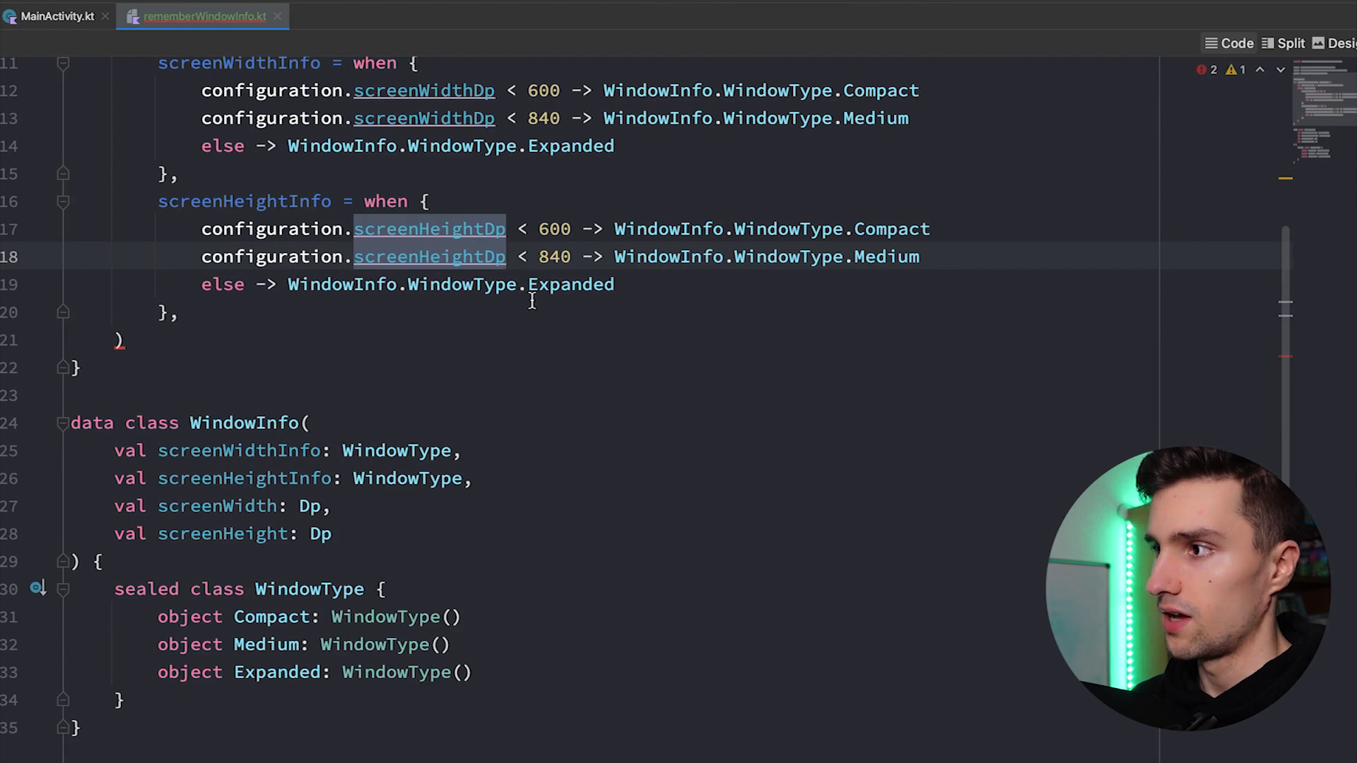
double_click(553, 229)
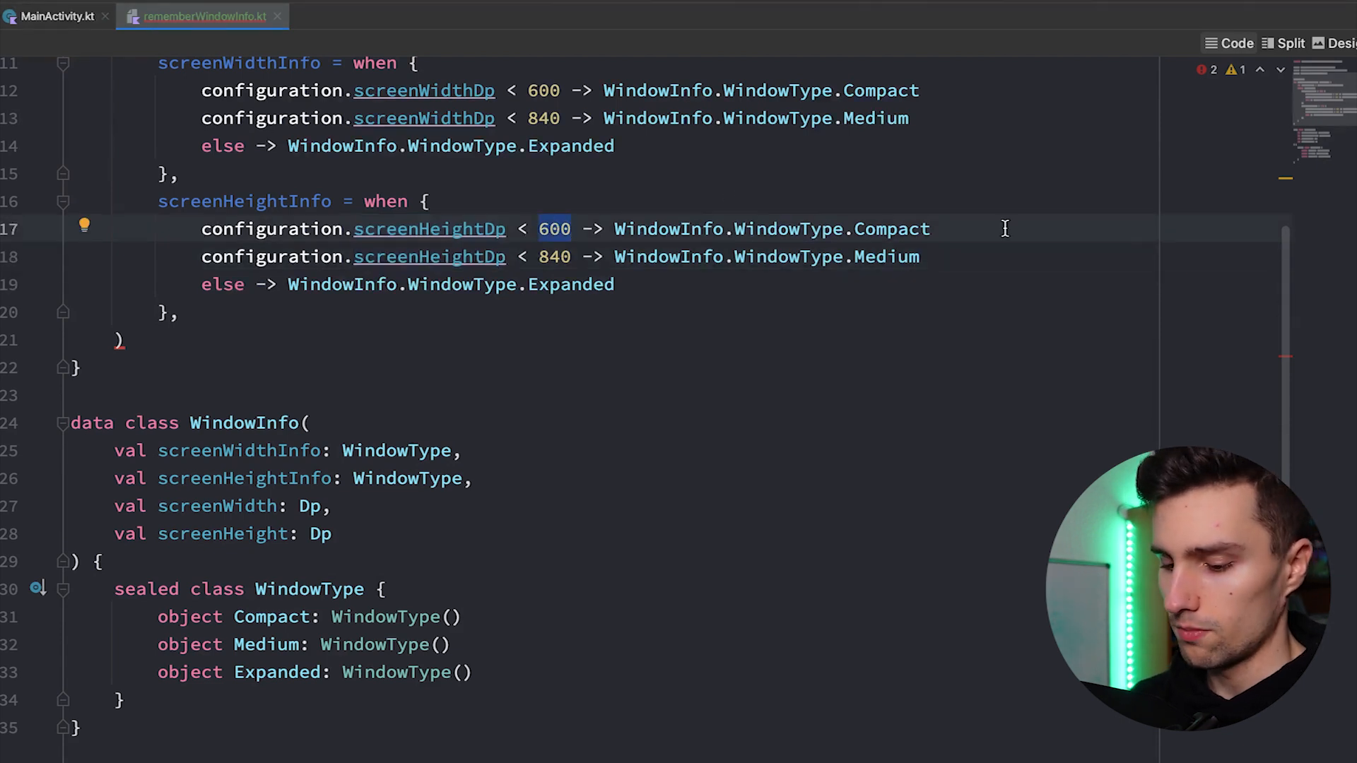
type("480")
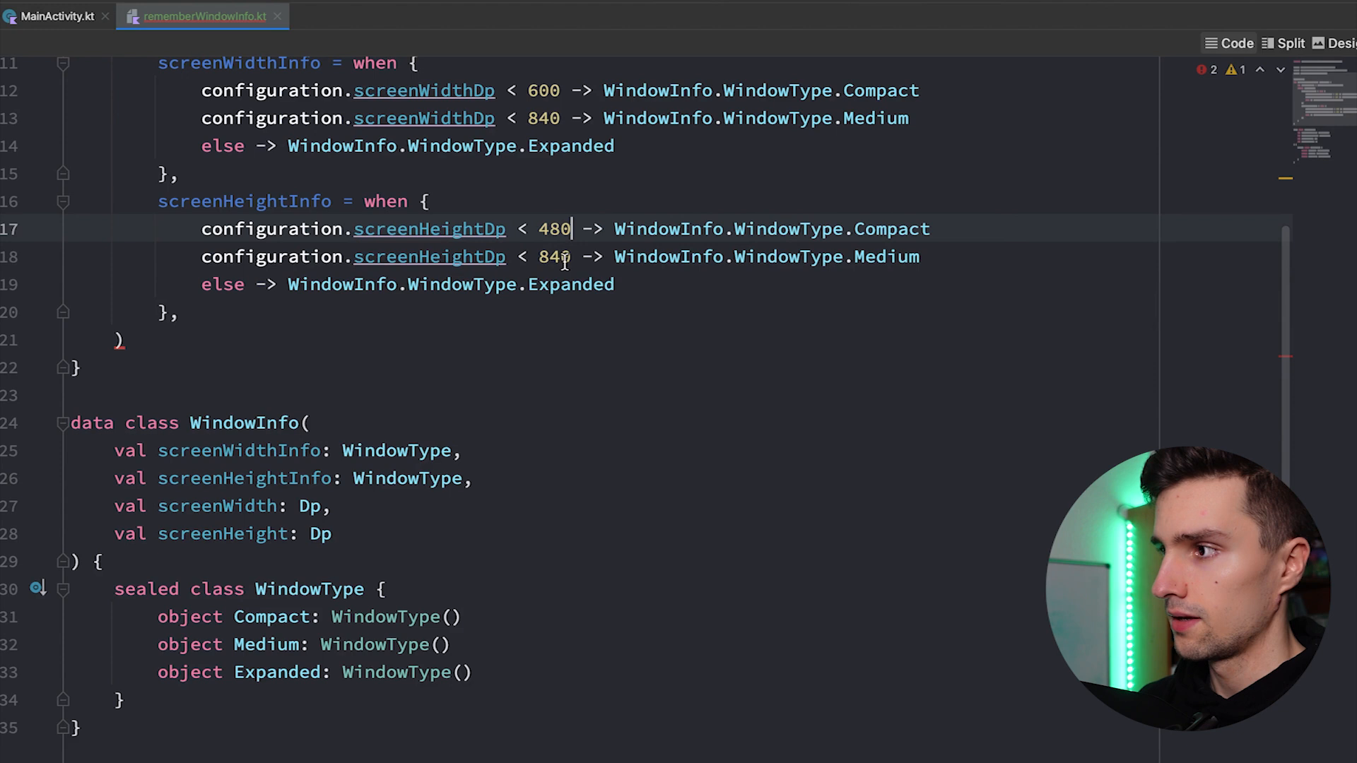
double_click(563, 257)
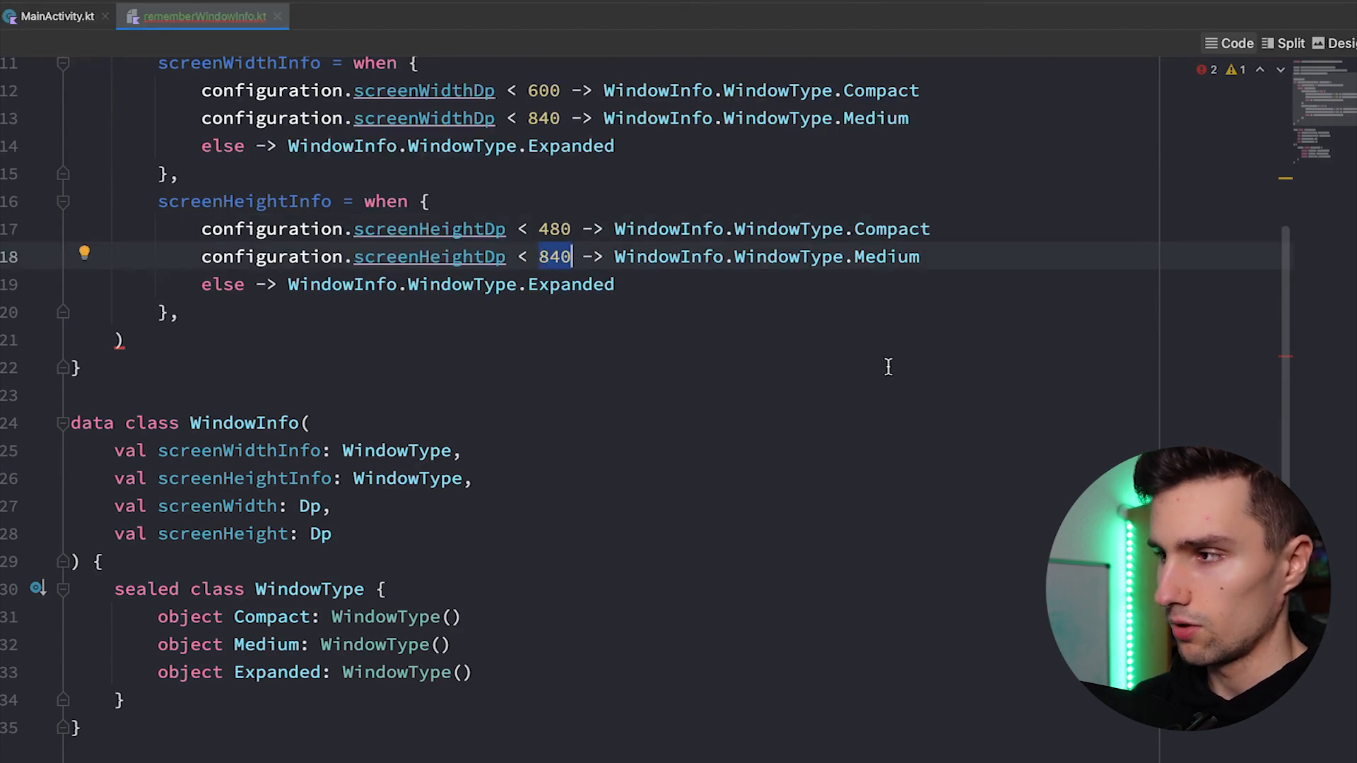
type("900")
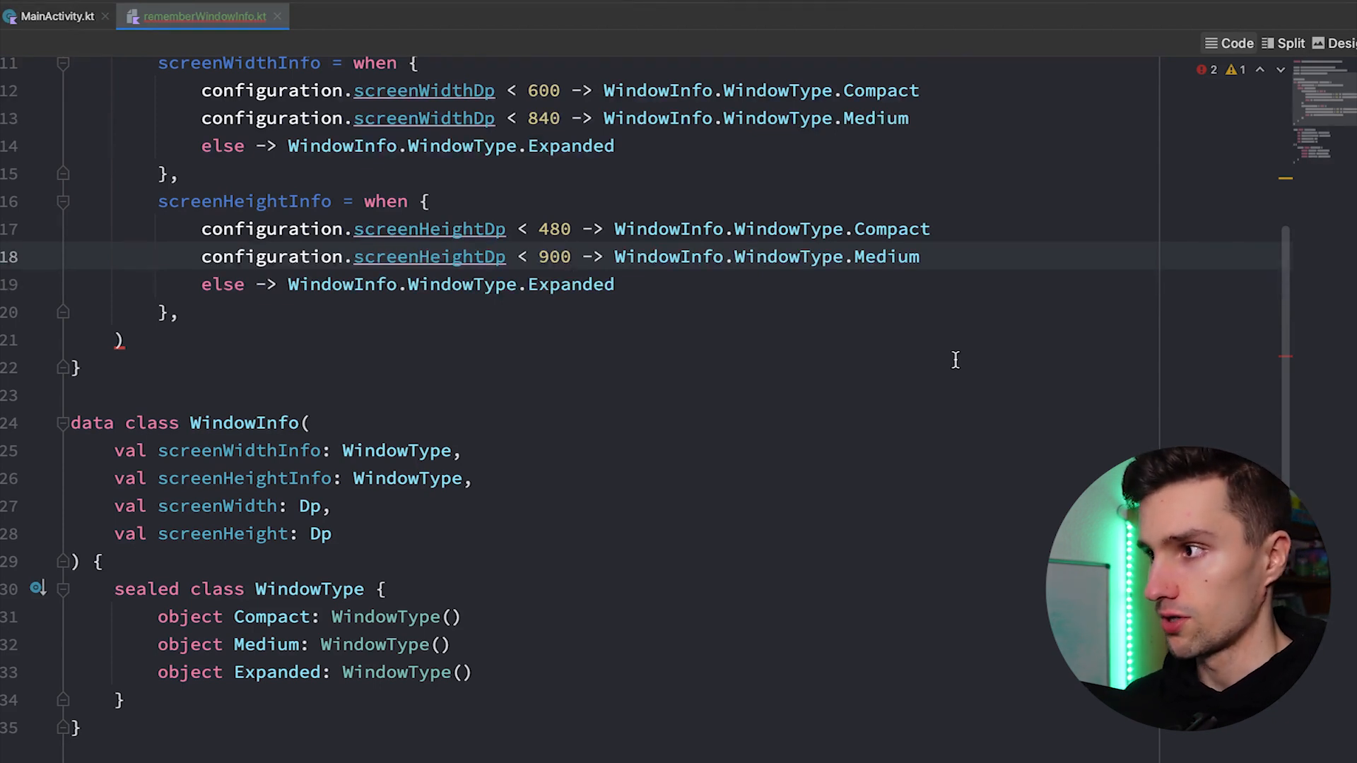
scroll(636, 318, "up", 5)
scroll(424, 318, "down", 2)
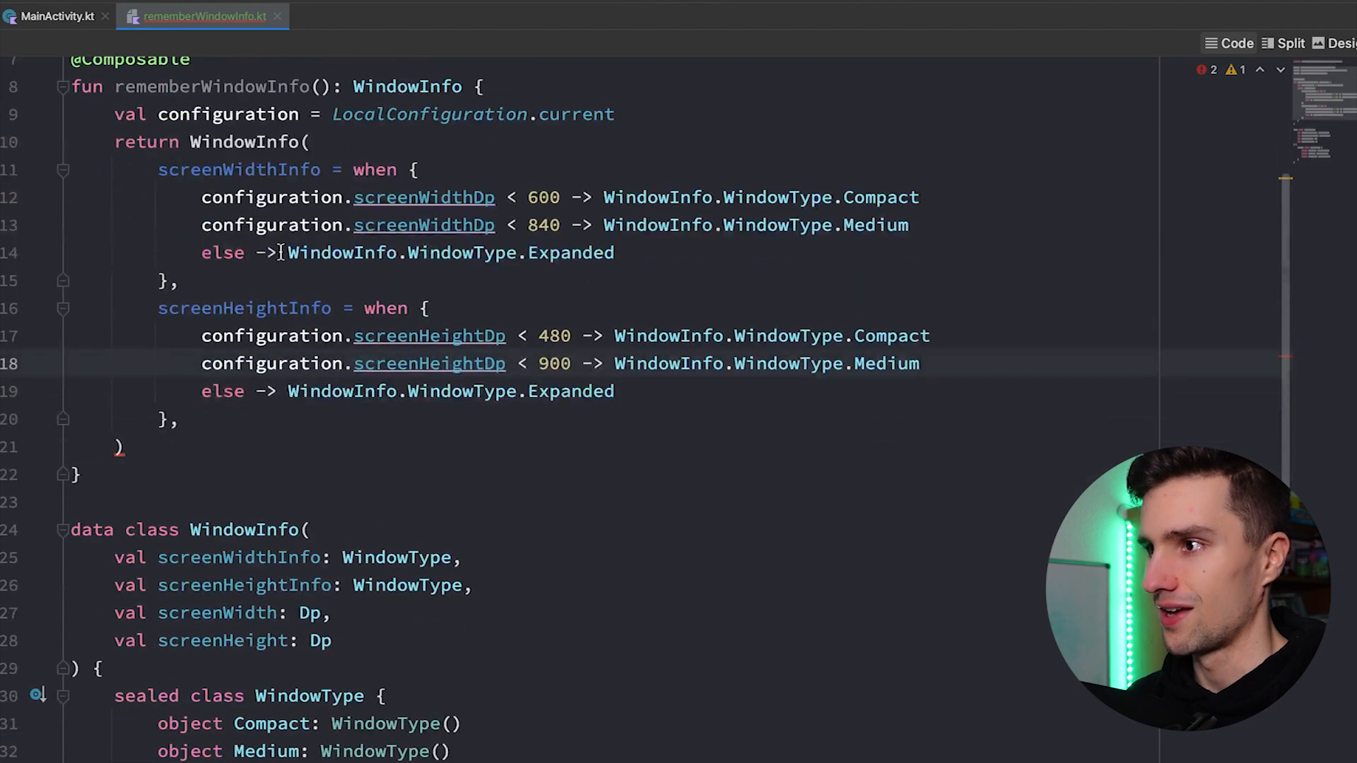
scroll(363, 319, "down", 1)
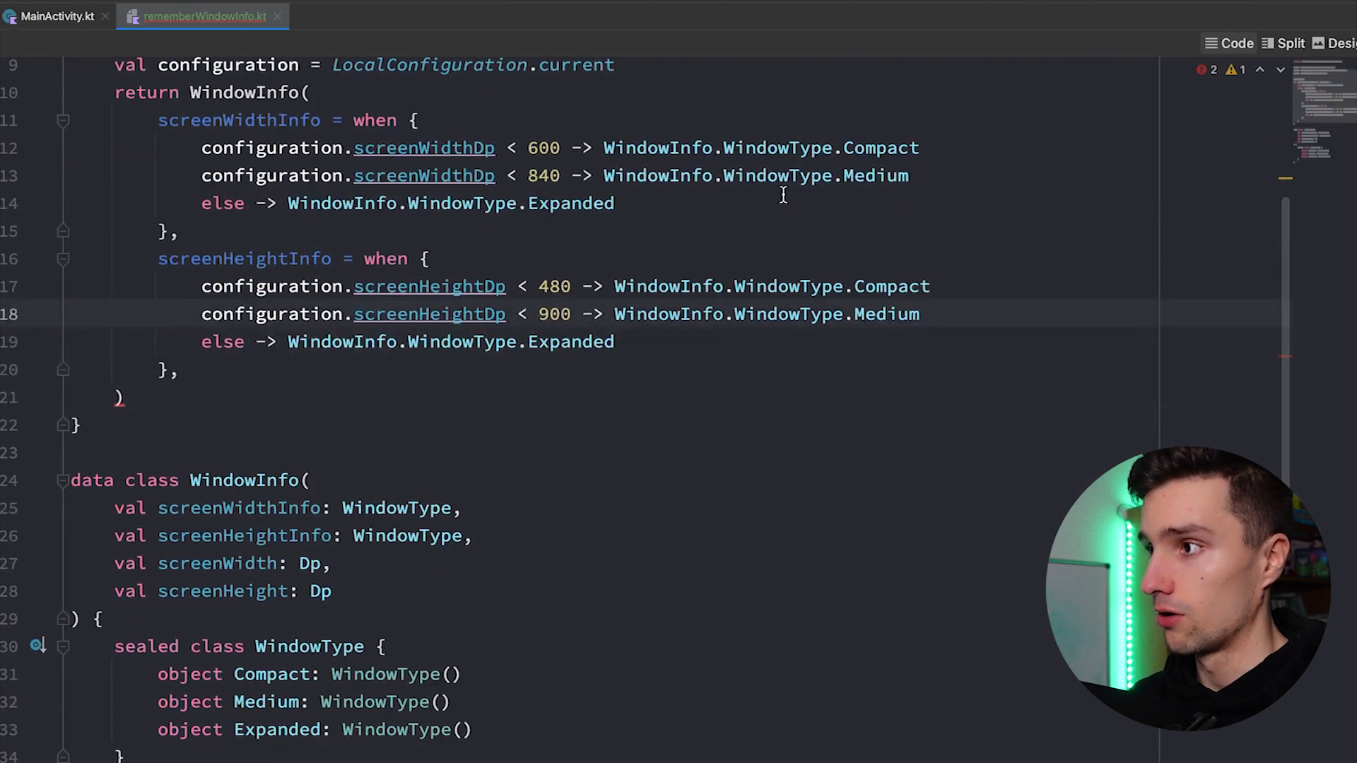
scroll(355, 249, "down", 1)
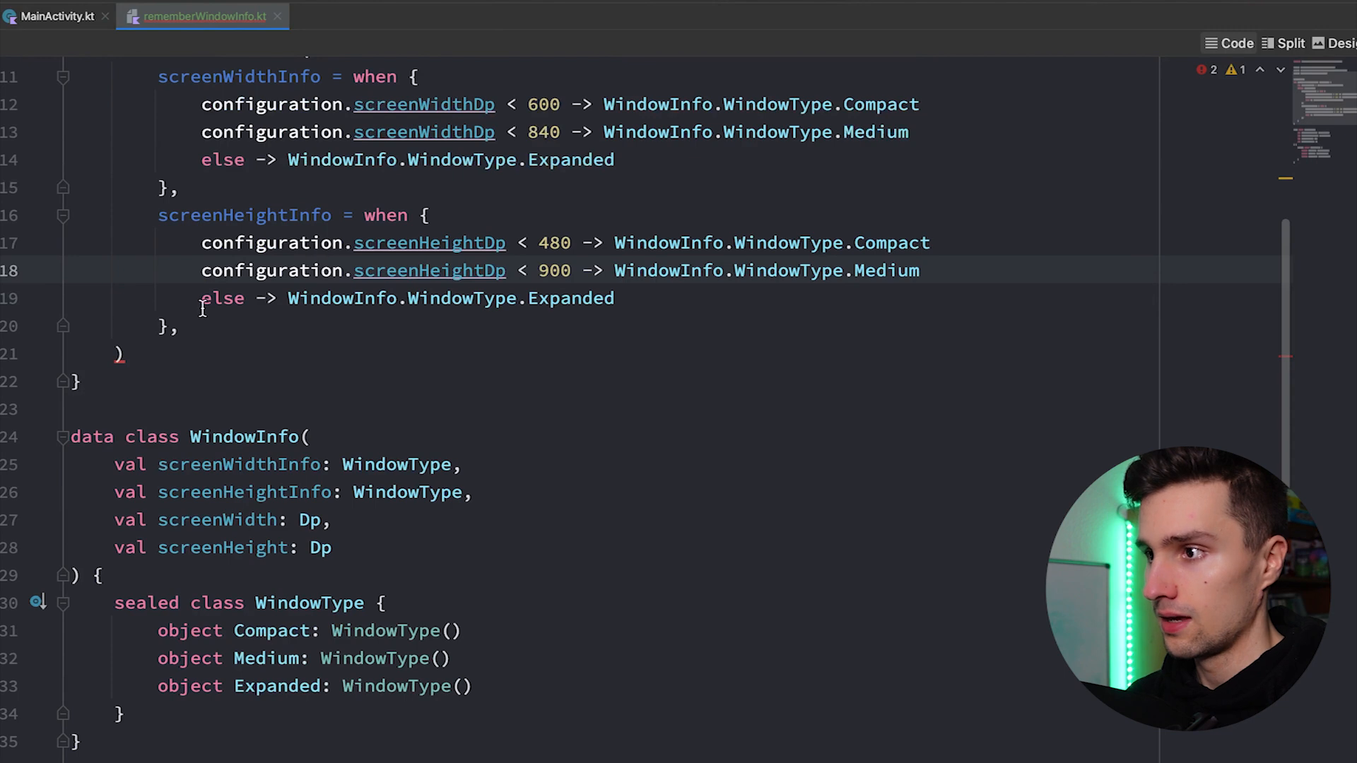
Pass screenWidth = configuration.screenWidthDp.dp, importing the dp extension
key("Down")
key("Down")
scroll(419, 302, "down", 1)
key("Return")
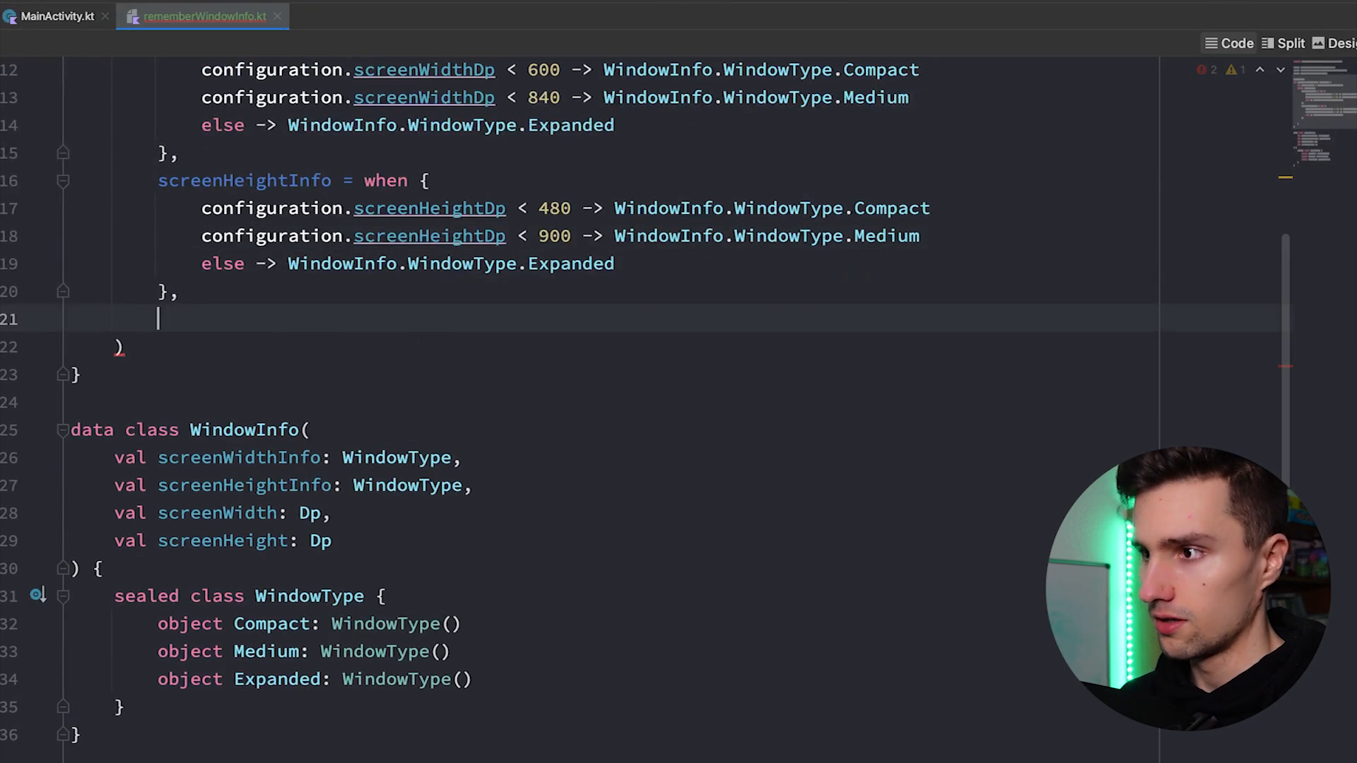
type("scre")
key("Tab")
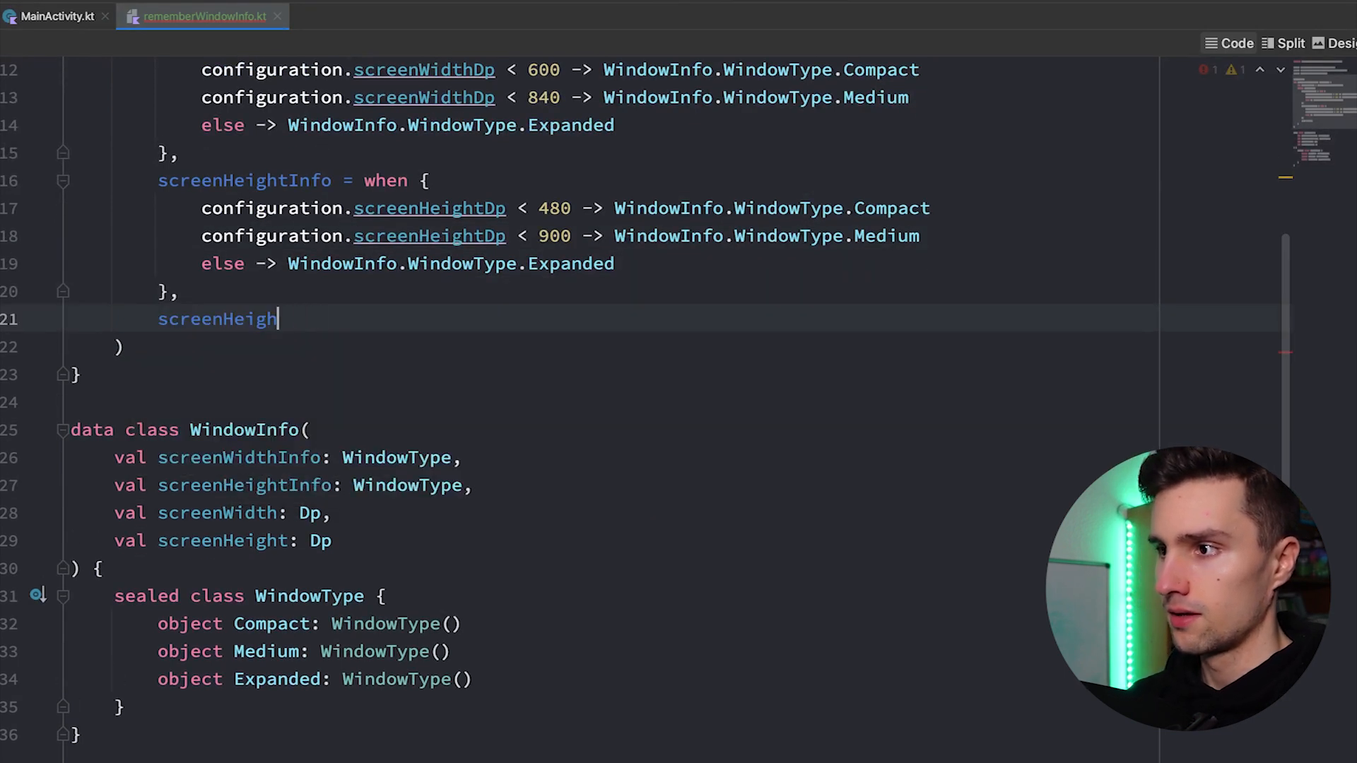
key("BackSpace")
key("BackSpace")
key("BackSpace")
type("W")
key("Tab")
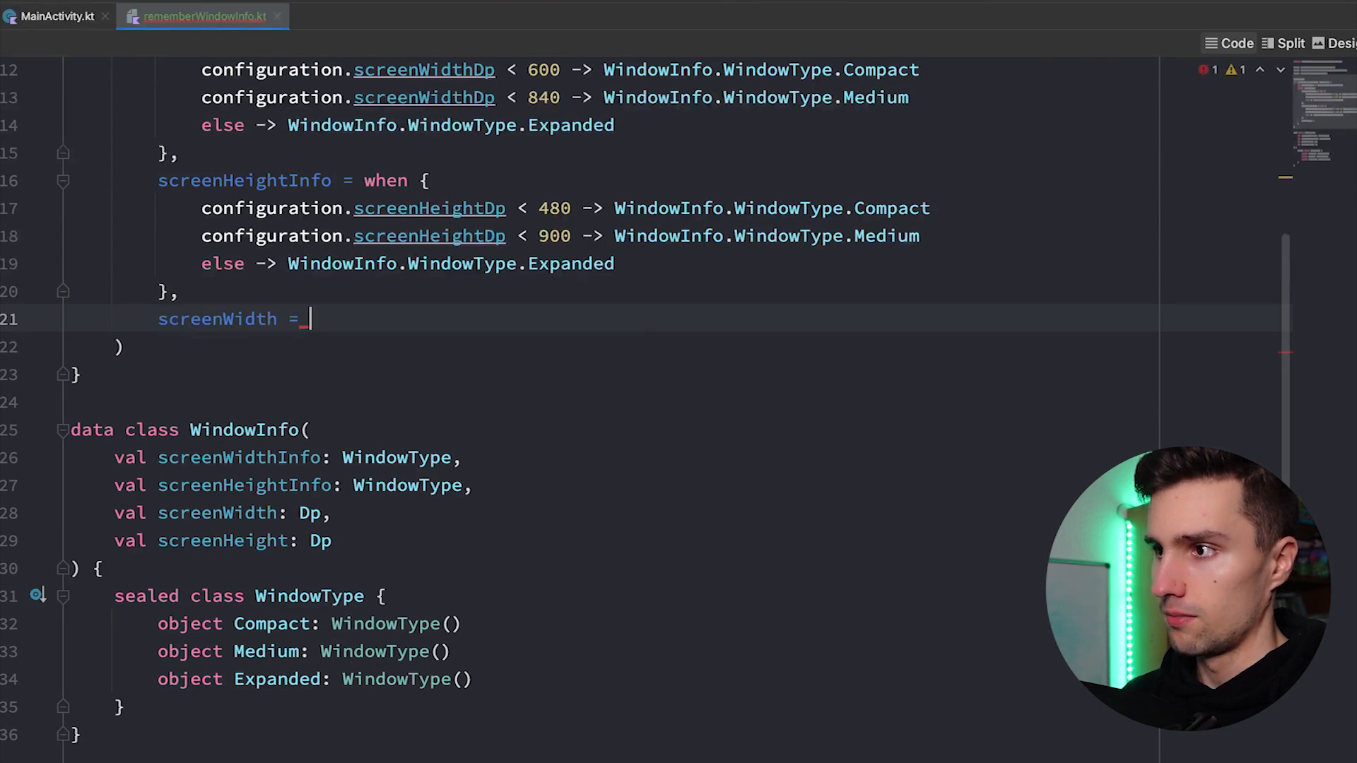
type("conf")
key("Tab")
type(".scre")
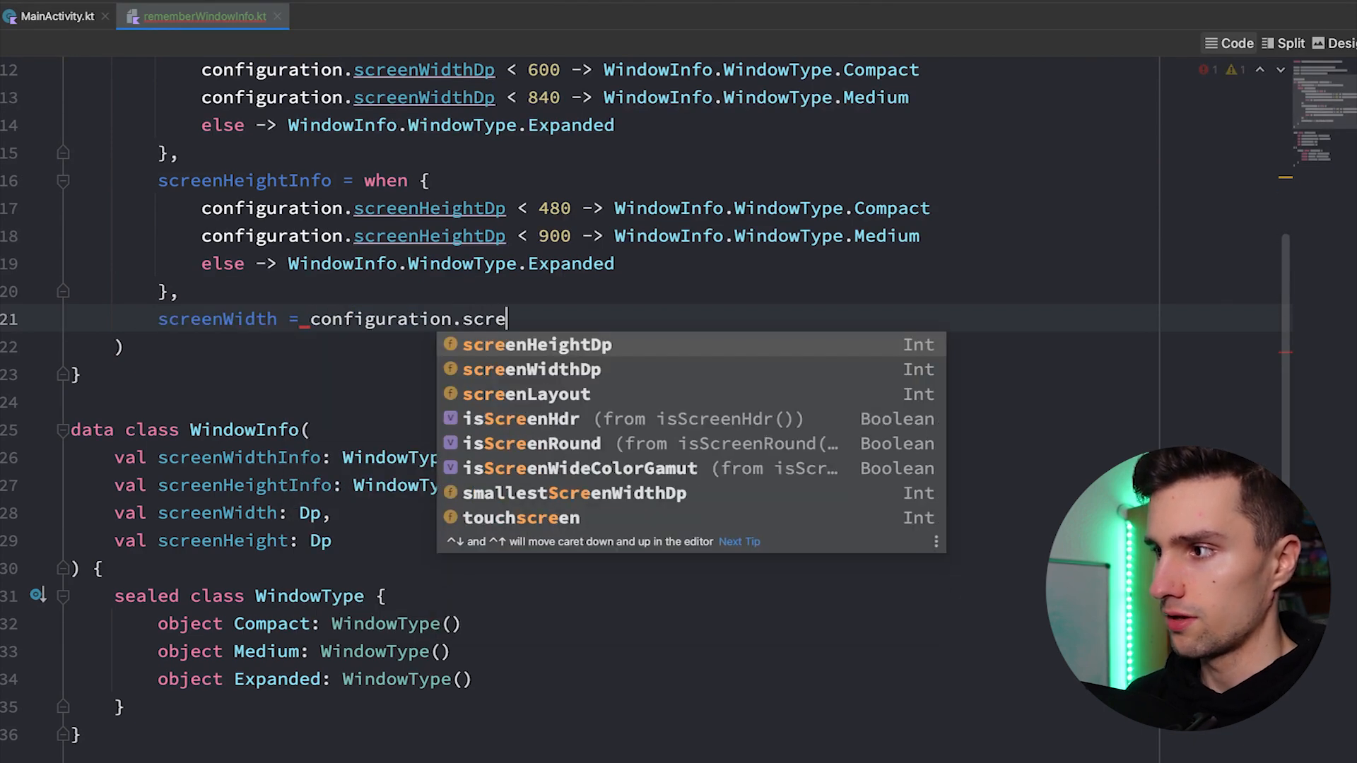
key("Down")
key("Tab")
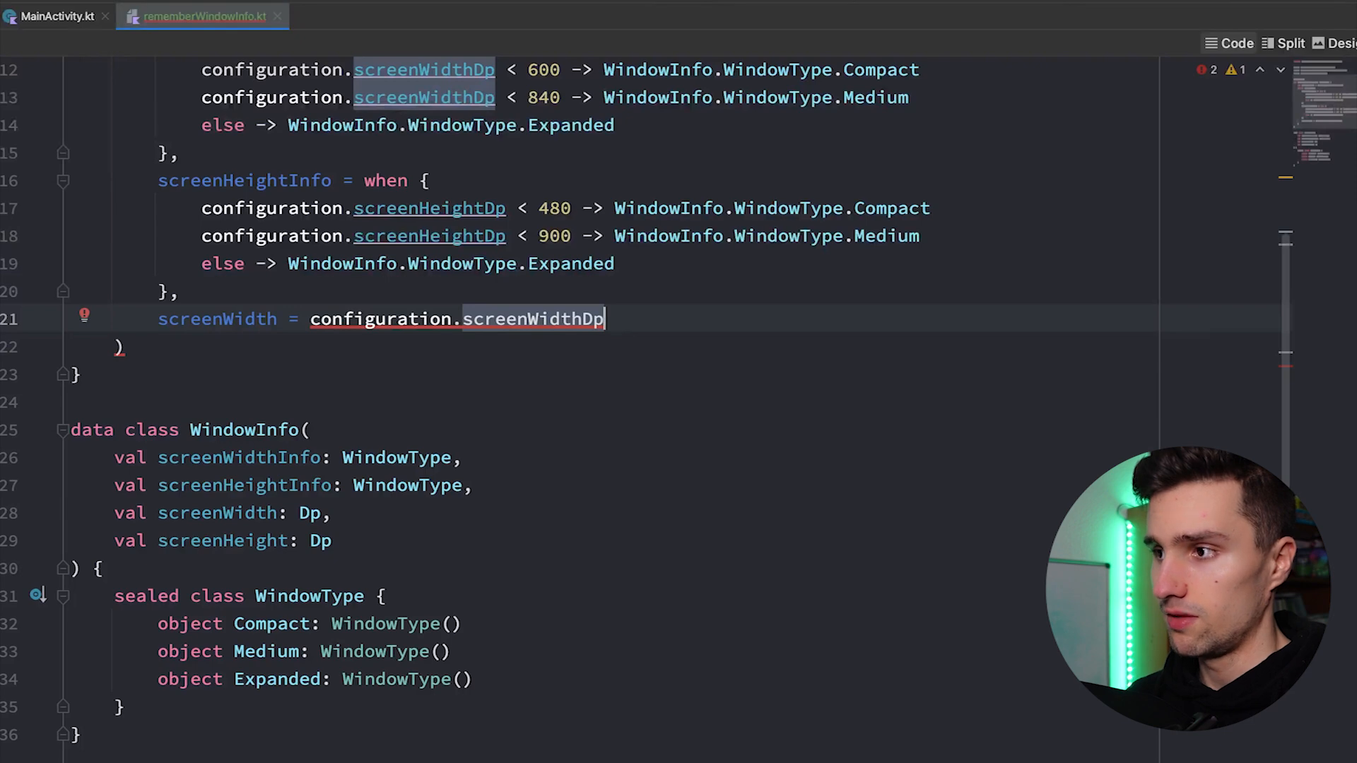
type(".dp")
key("Tab")
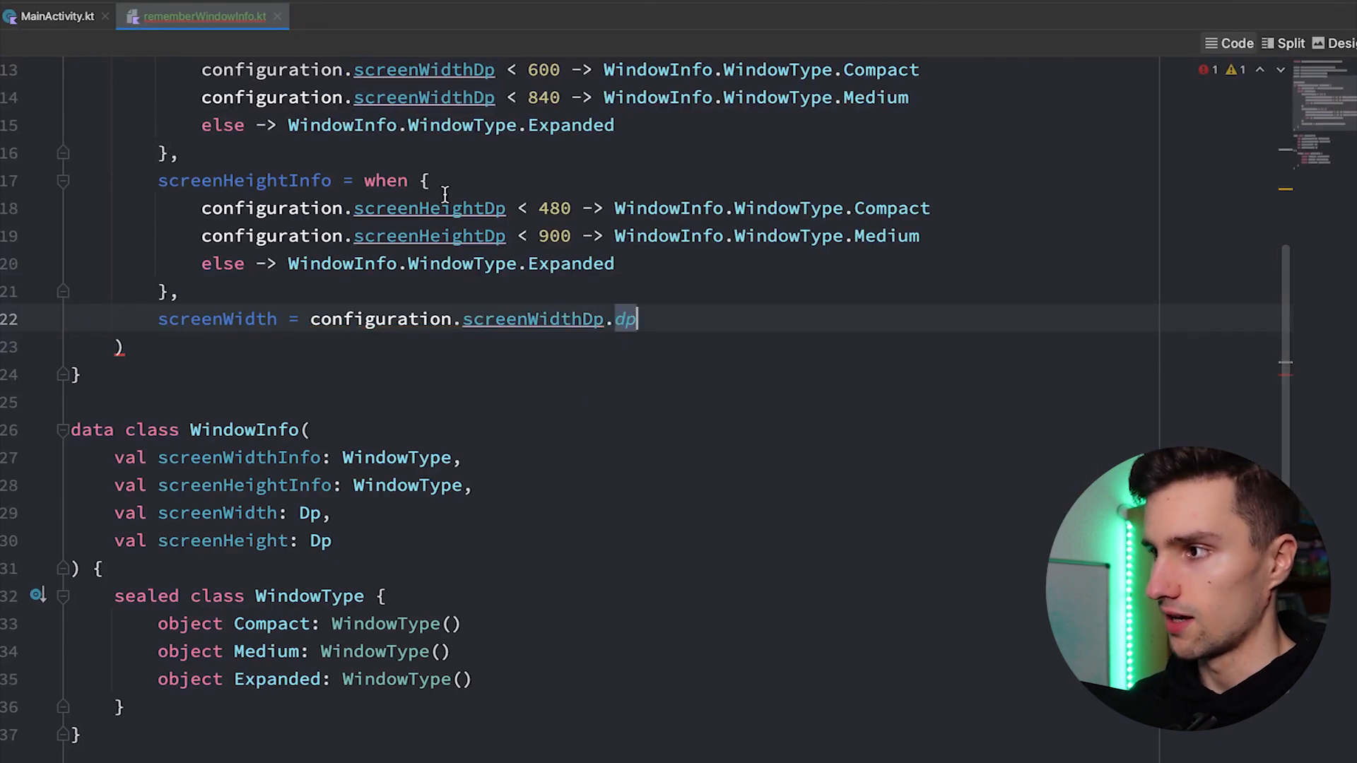
type(",")
Pass screenHeight = configuration.screenHeightDp.dp to complete the WindowInfo result
key("Return")
type("scre")
key("Tab")
type("conf")
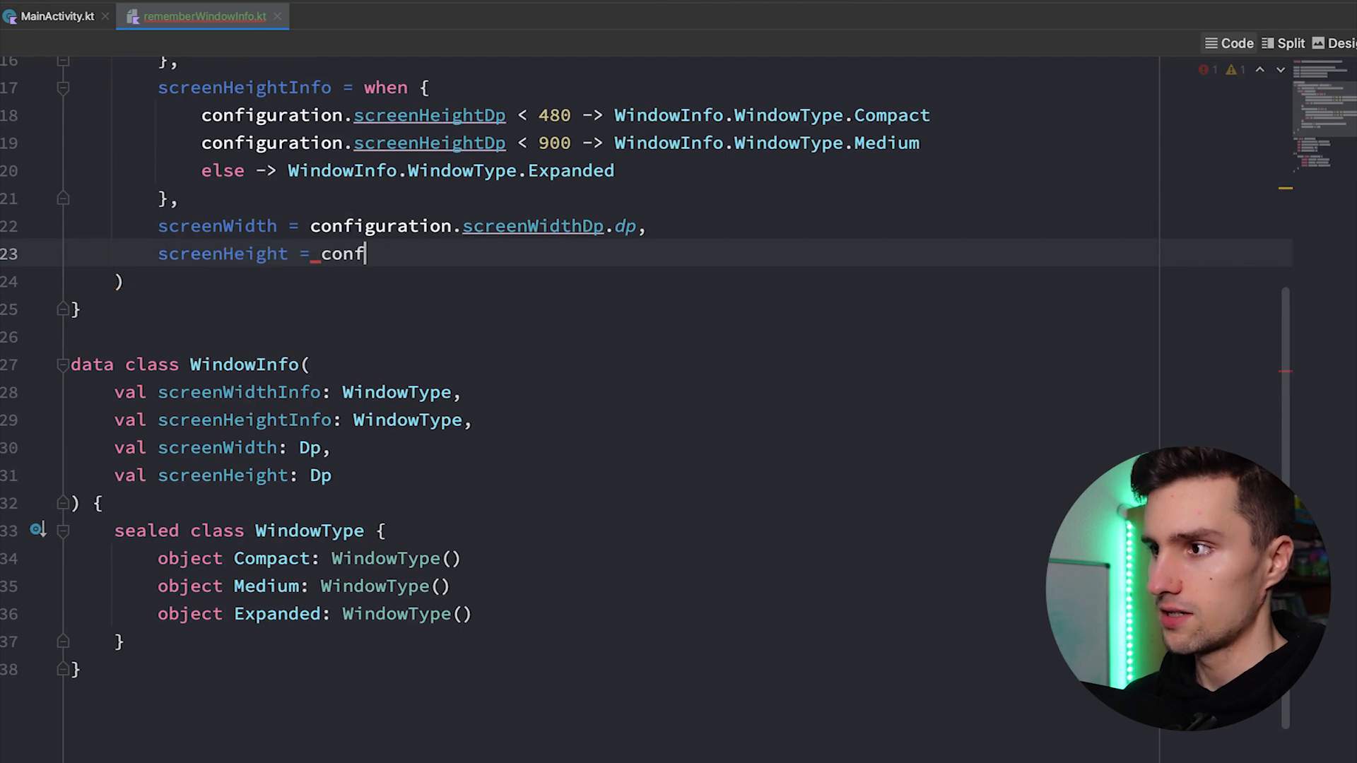
key("Tab")
type(".screhe")
key("Tab")
type(".")
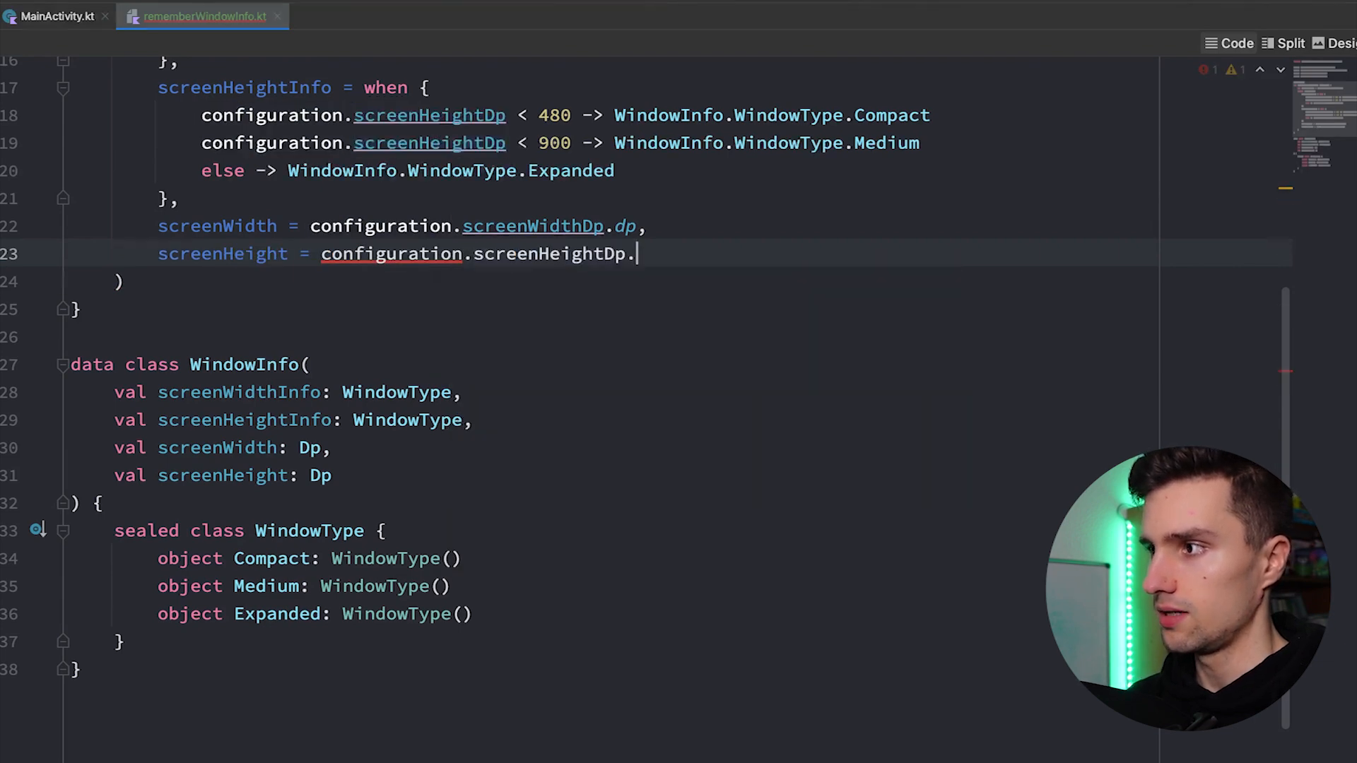
type("dp")
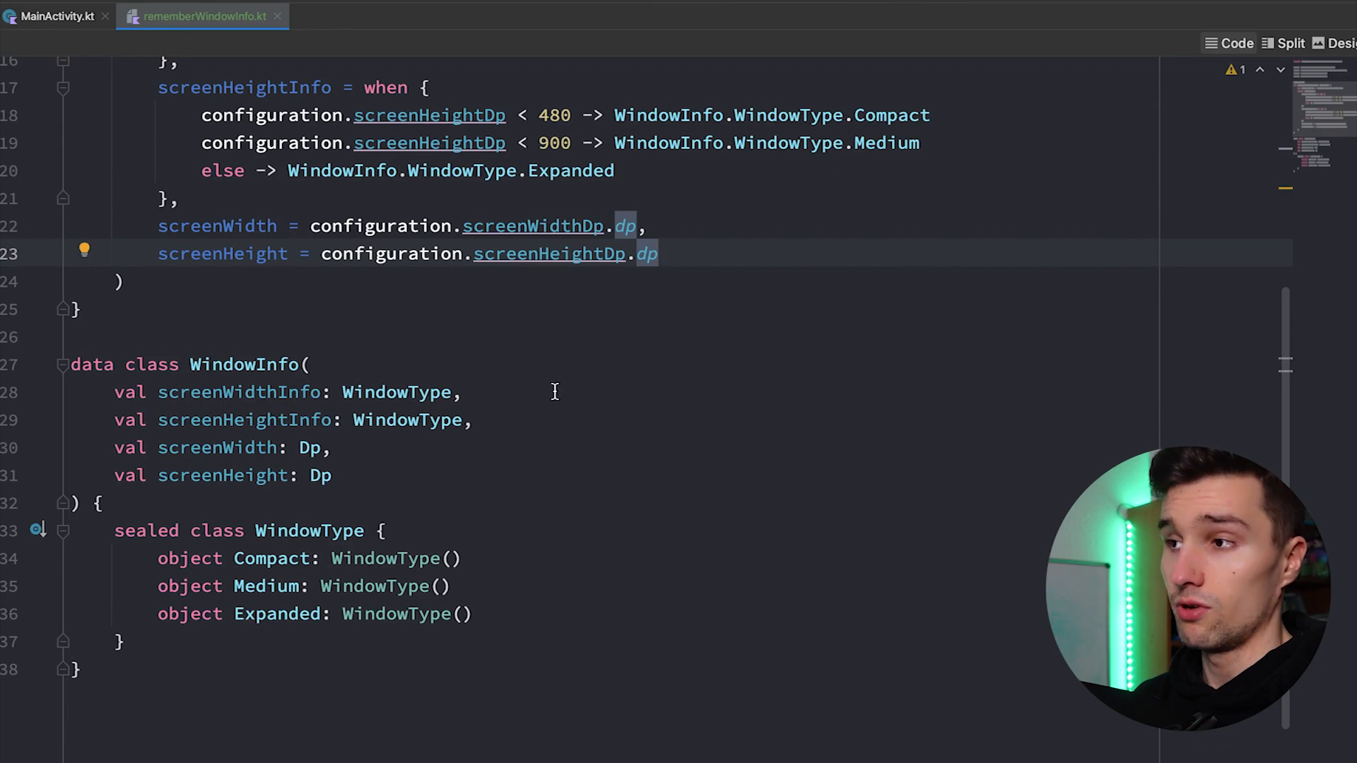
scroll(553, 393, "up", 9)
scroll(530, 392, "up", 1)
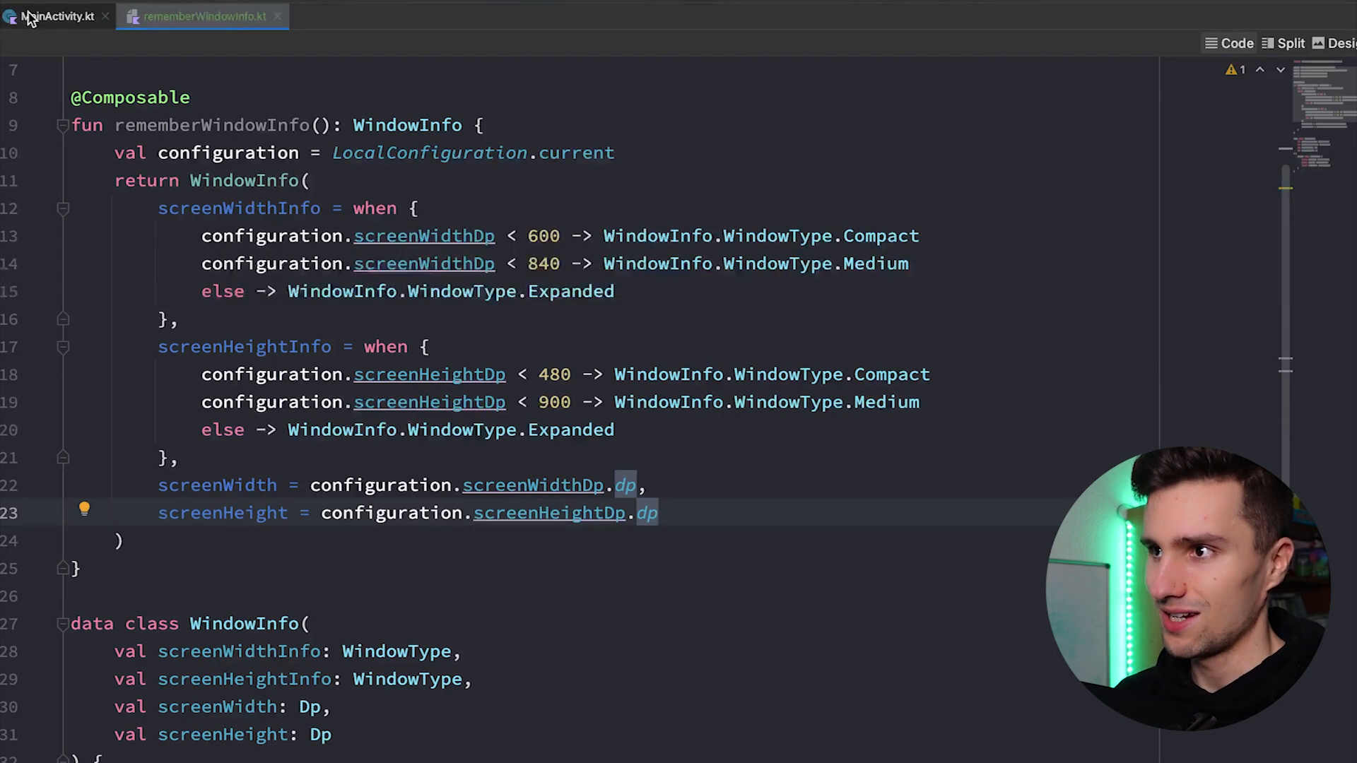
left_click(58, 15)
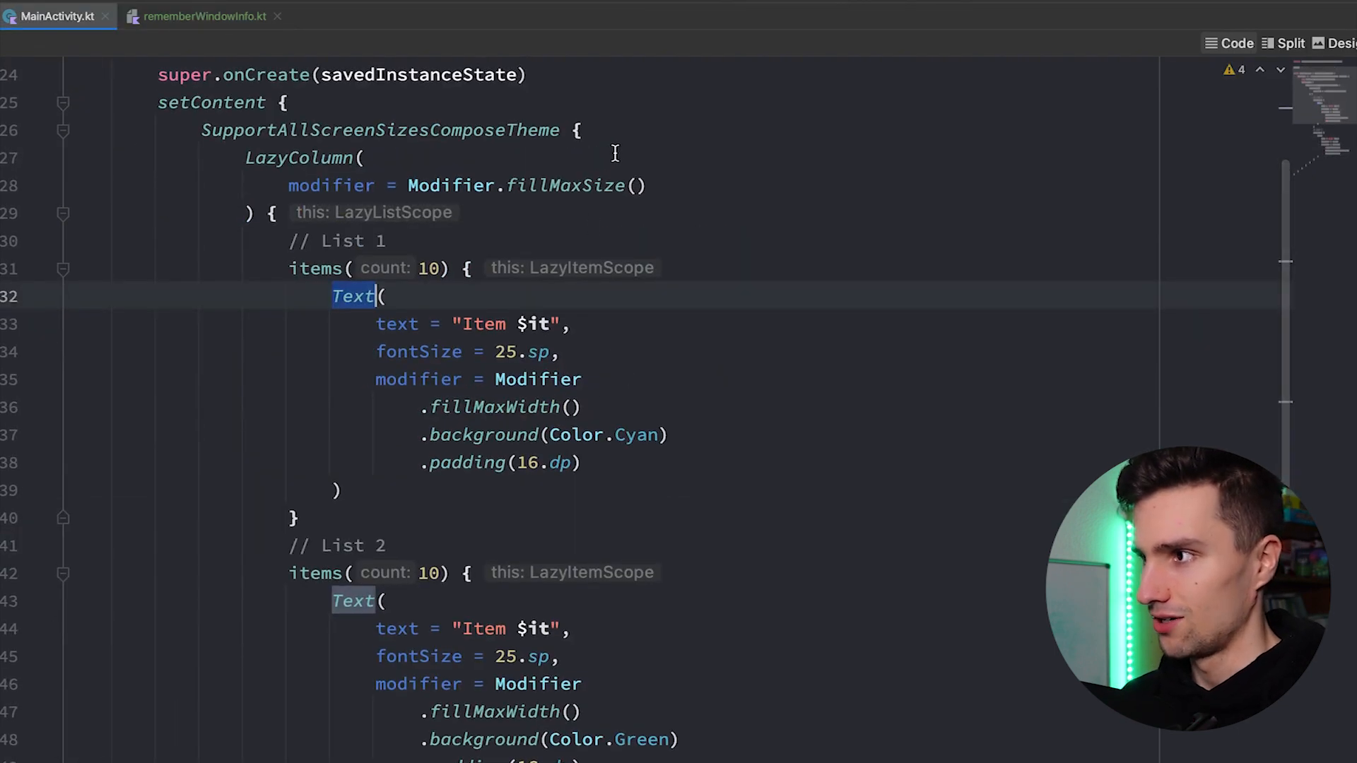
Add val windowInfo = rememberWindowInfo() on a new line just above the LazyColumn
left_click(618, 129)
key("Return")
type("val ")
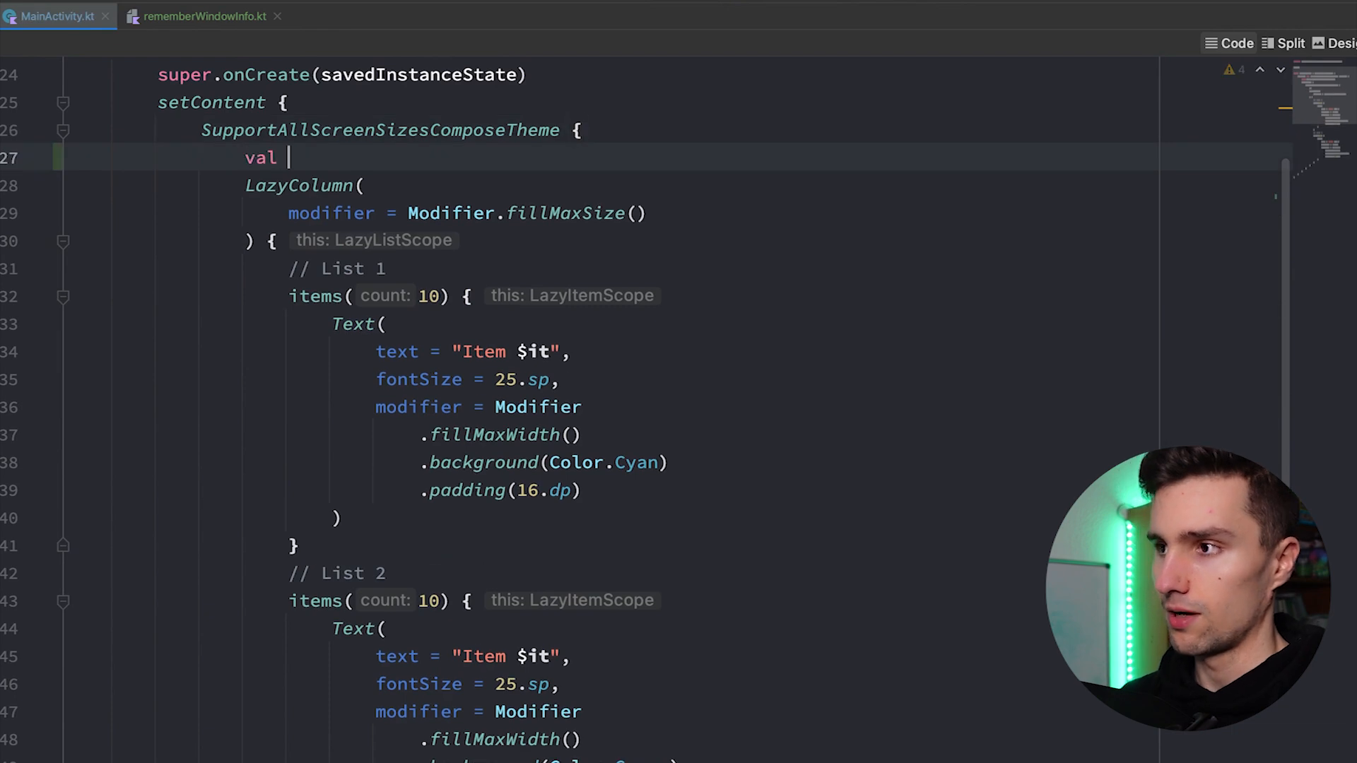
type("windowInfo = remem")
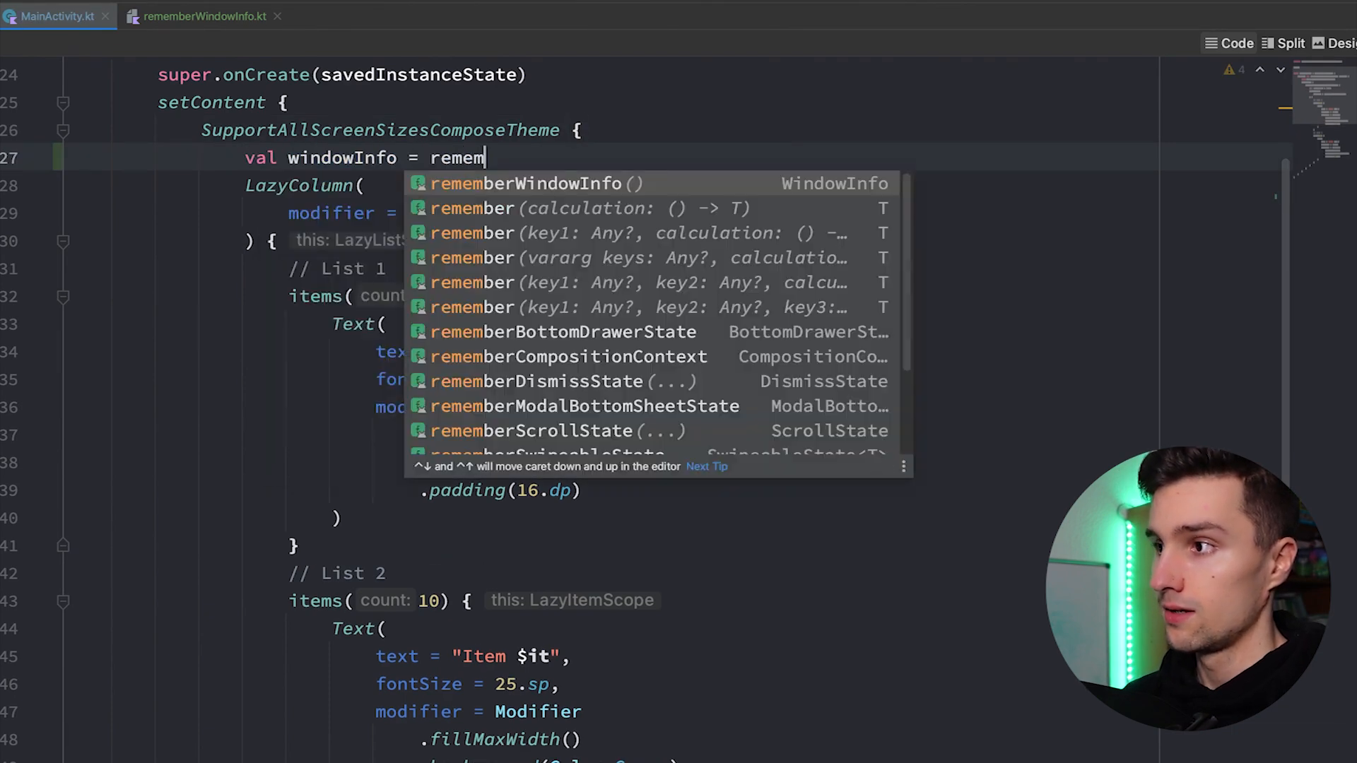
type("berwi")
key("Return")
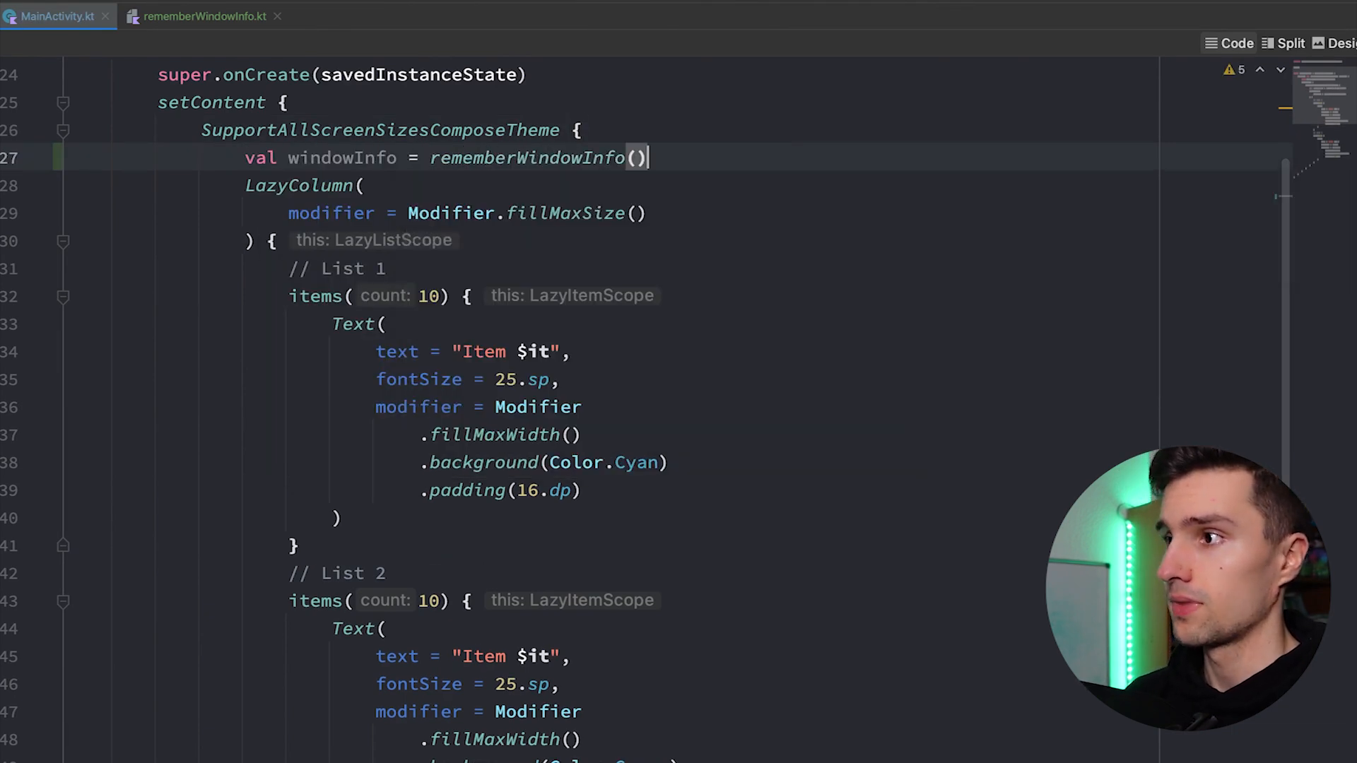
key("Return")
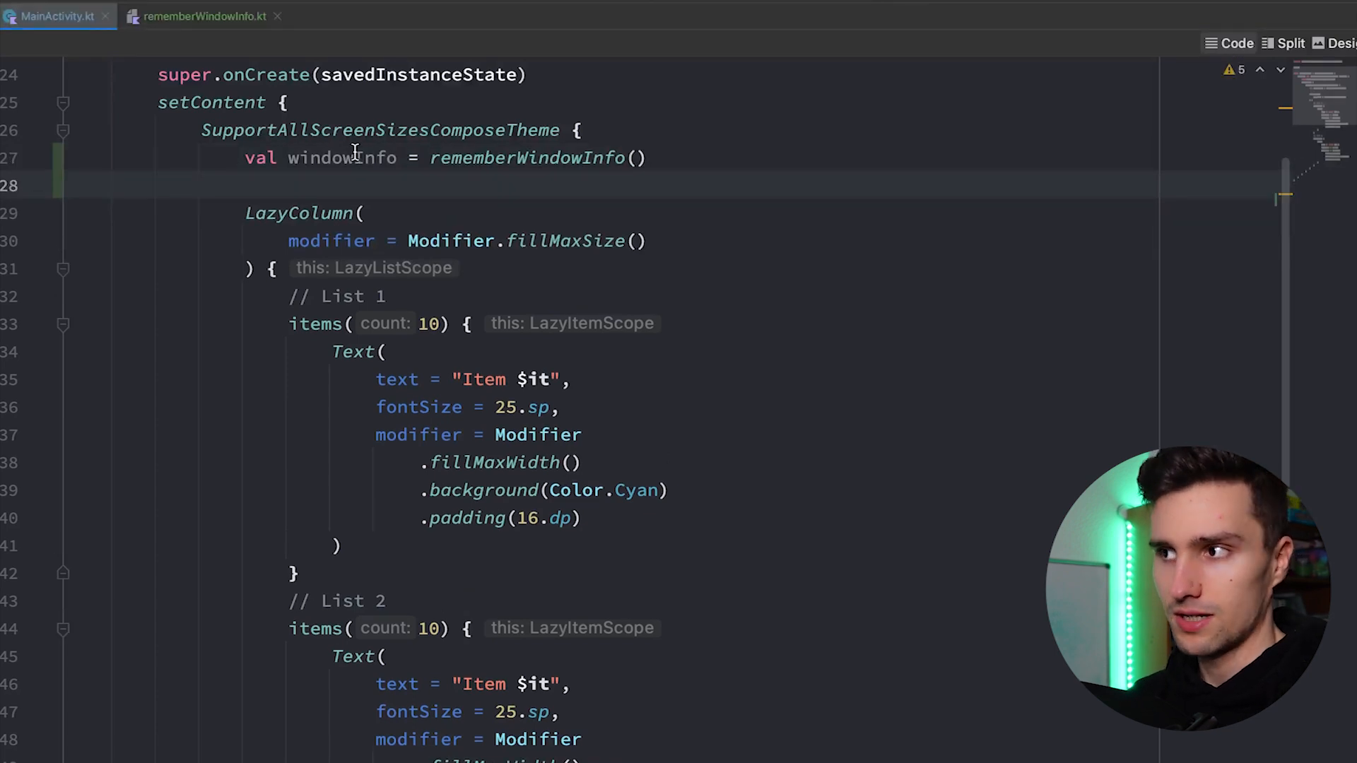
double_click(347, 157)
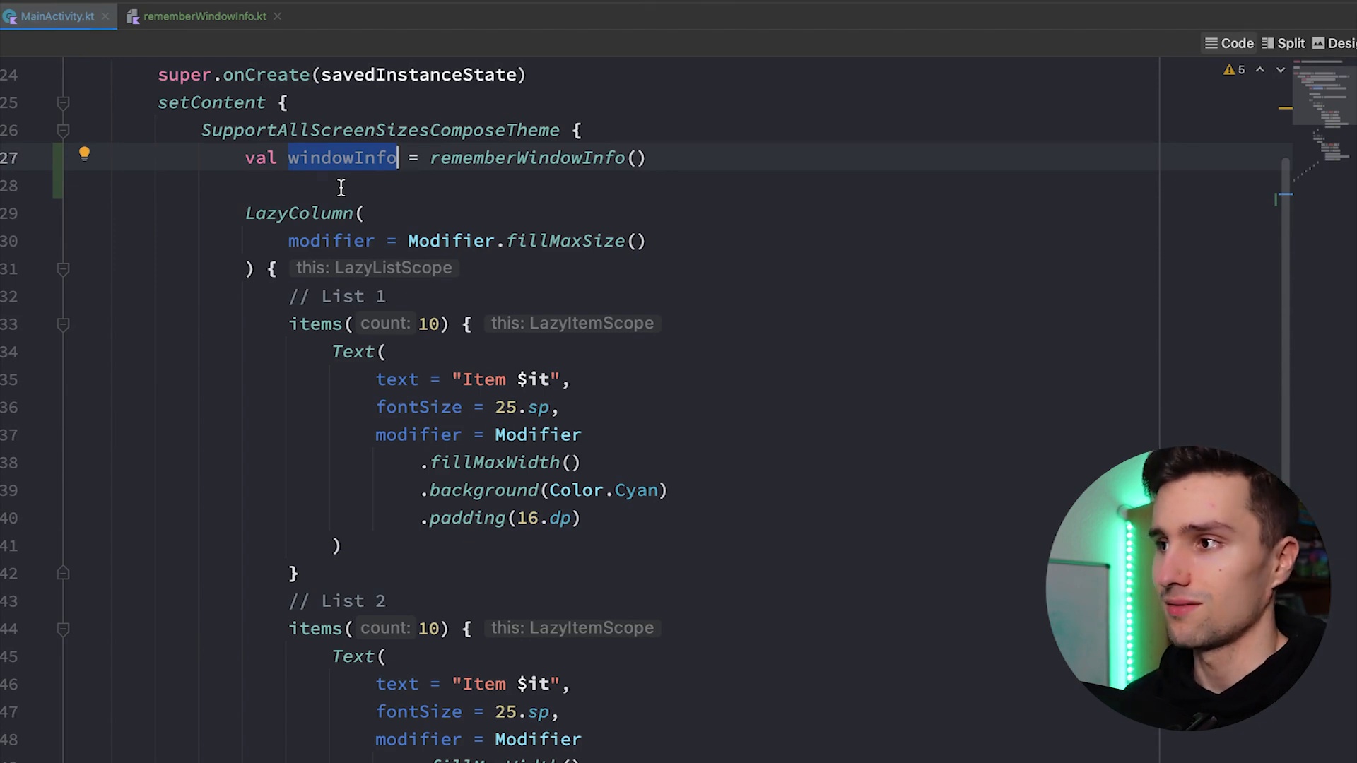
scroll(341, 185, "down", 2)
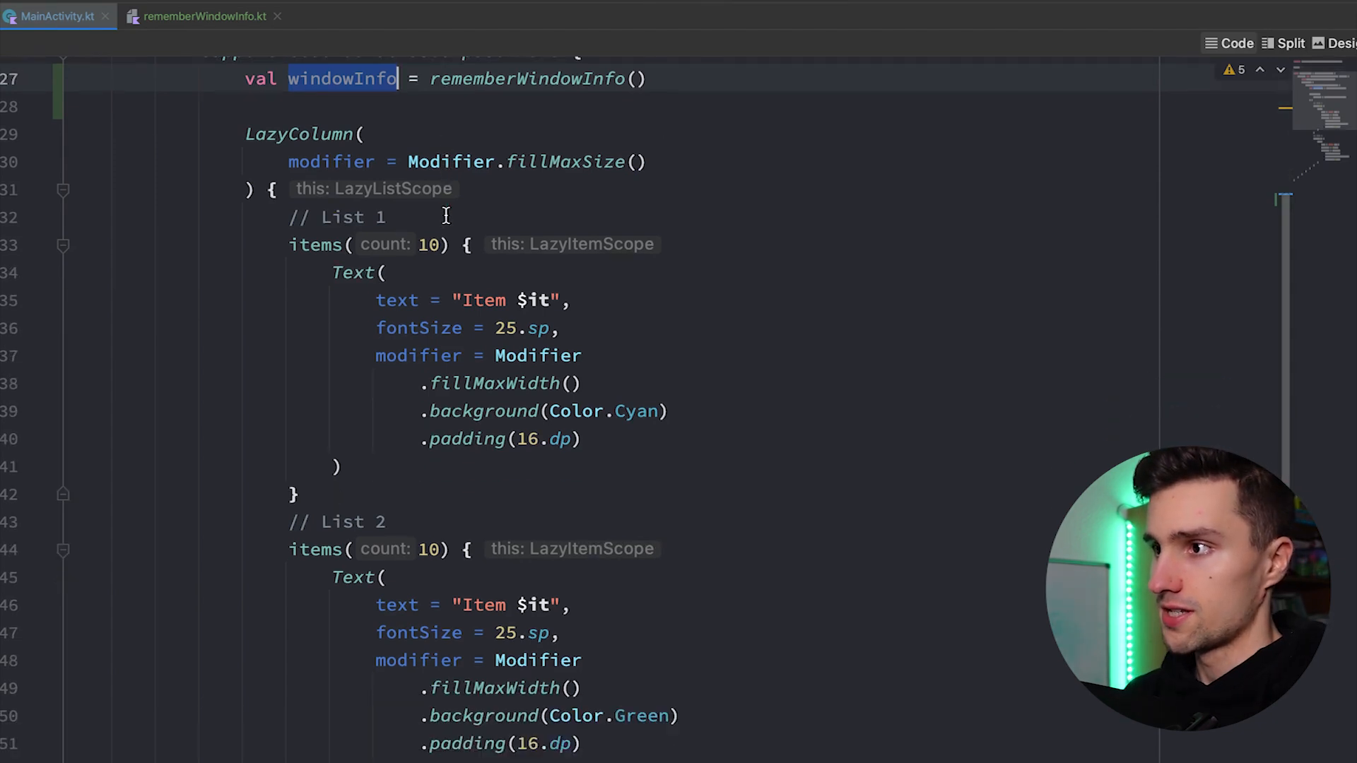
mouse_move(246, 134)
left_mouse_down()
mouse_move(335, 450)
mouse_move(339, 758)
mouse_move(255, 725)
left_mouse_up()
scroll(434, 456, "up", 1)
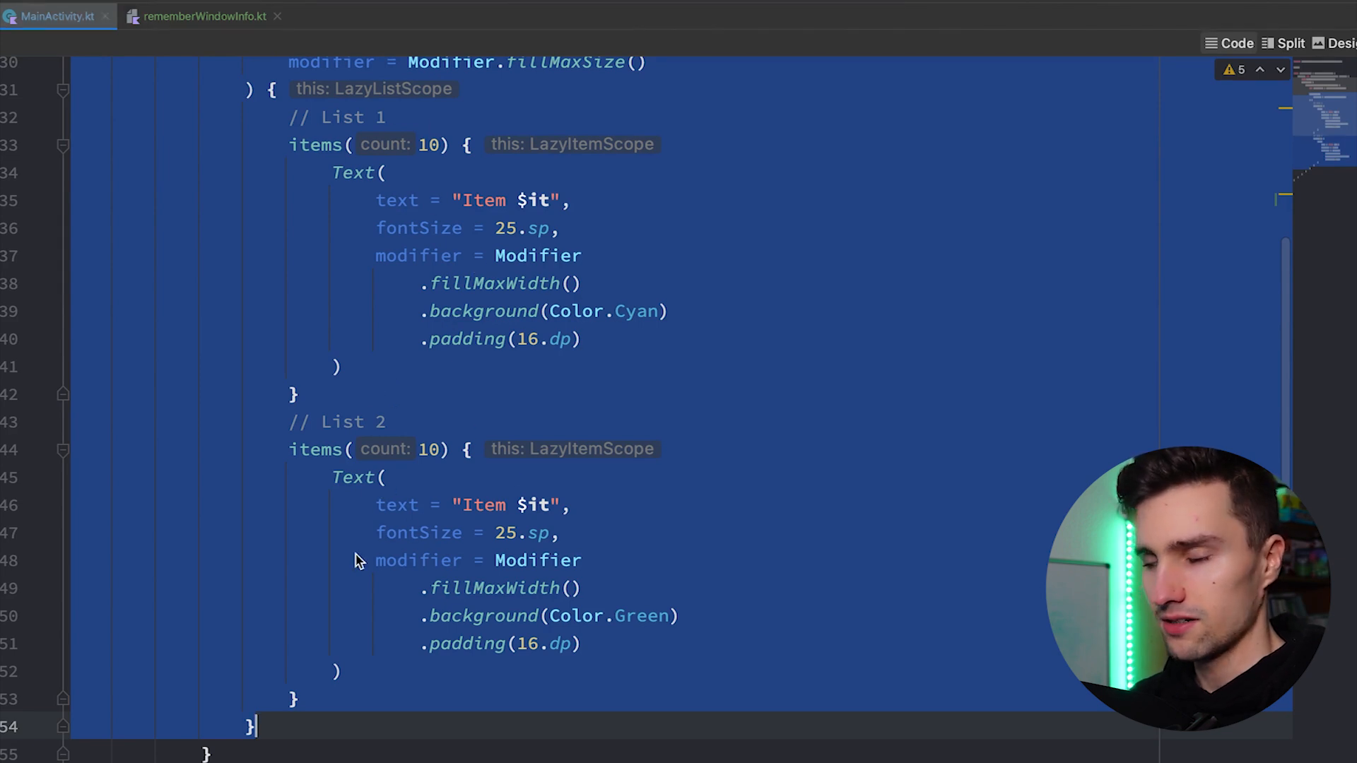
scroll(359, 560, "up", 1)
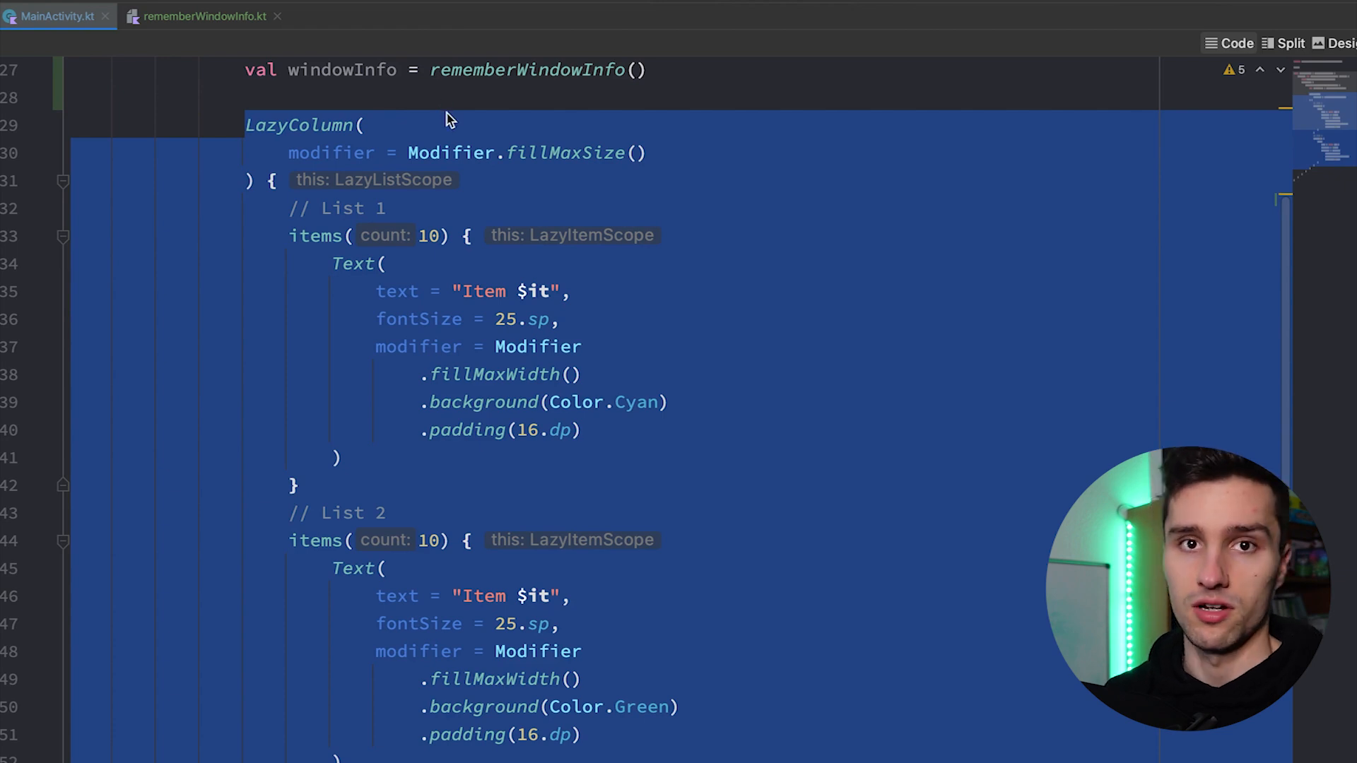
Write the condition if(windowInfo.screenWidthInfo is WindowInfo.WindowType.Compact) { above the list
left_click(361, 94)
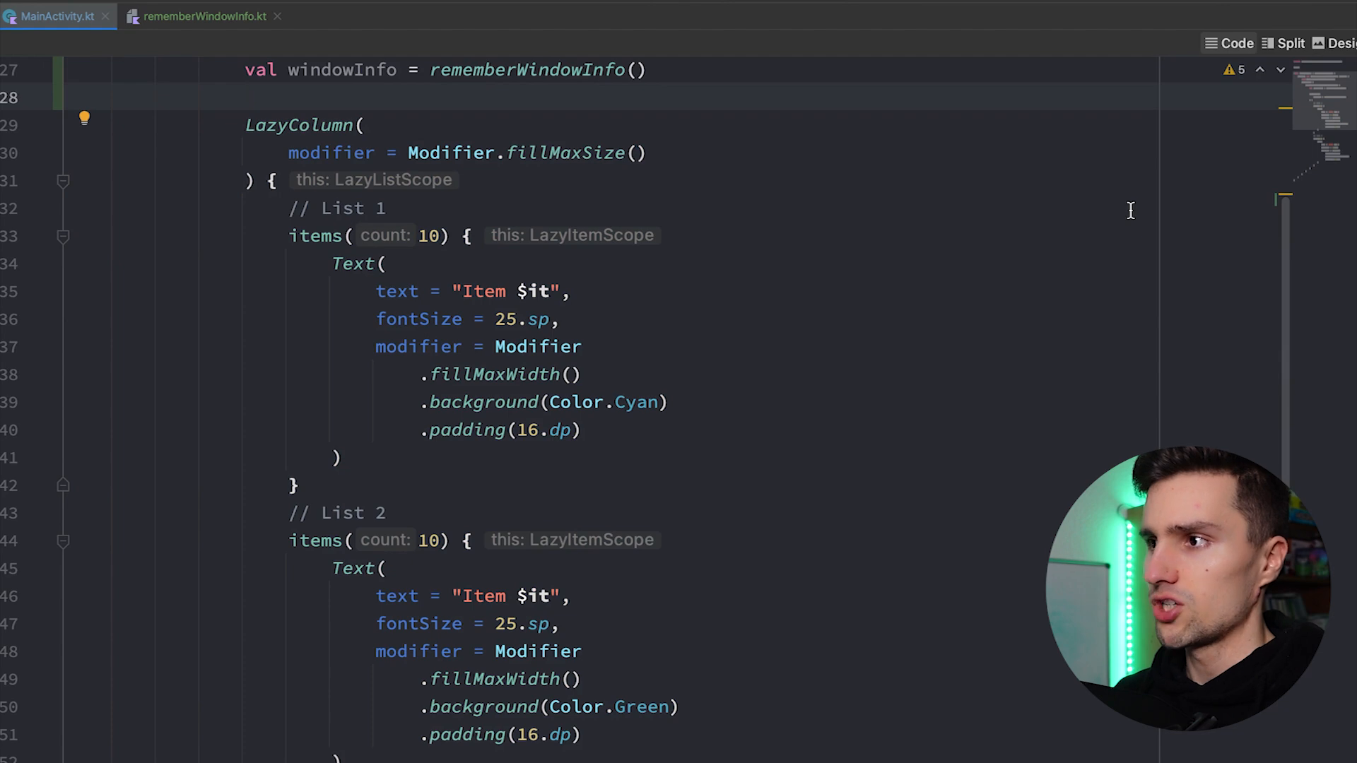
type("if(windo")
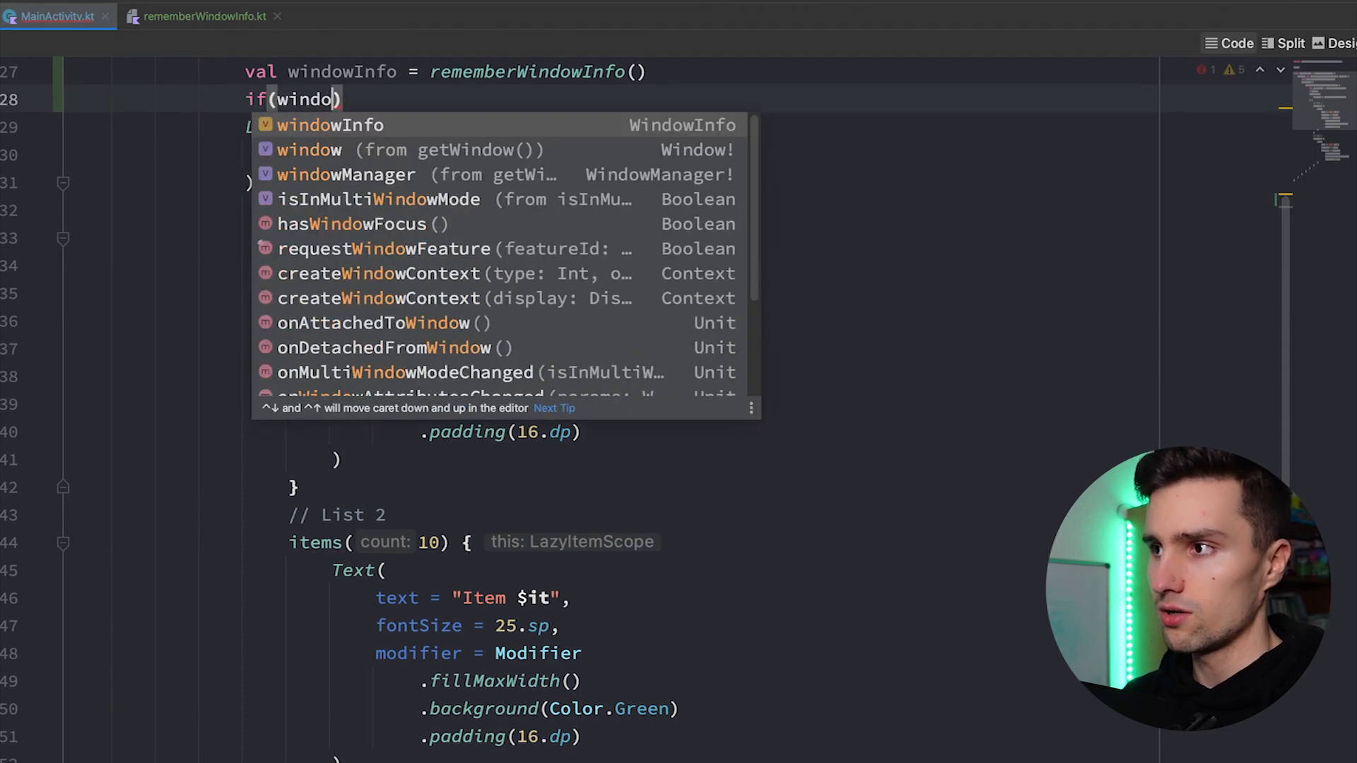
key("Return")
type(".scren")
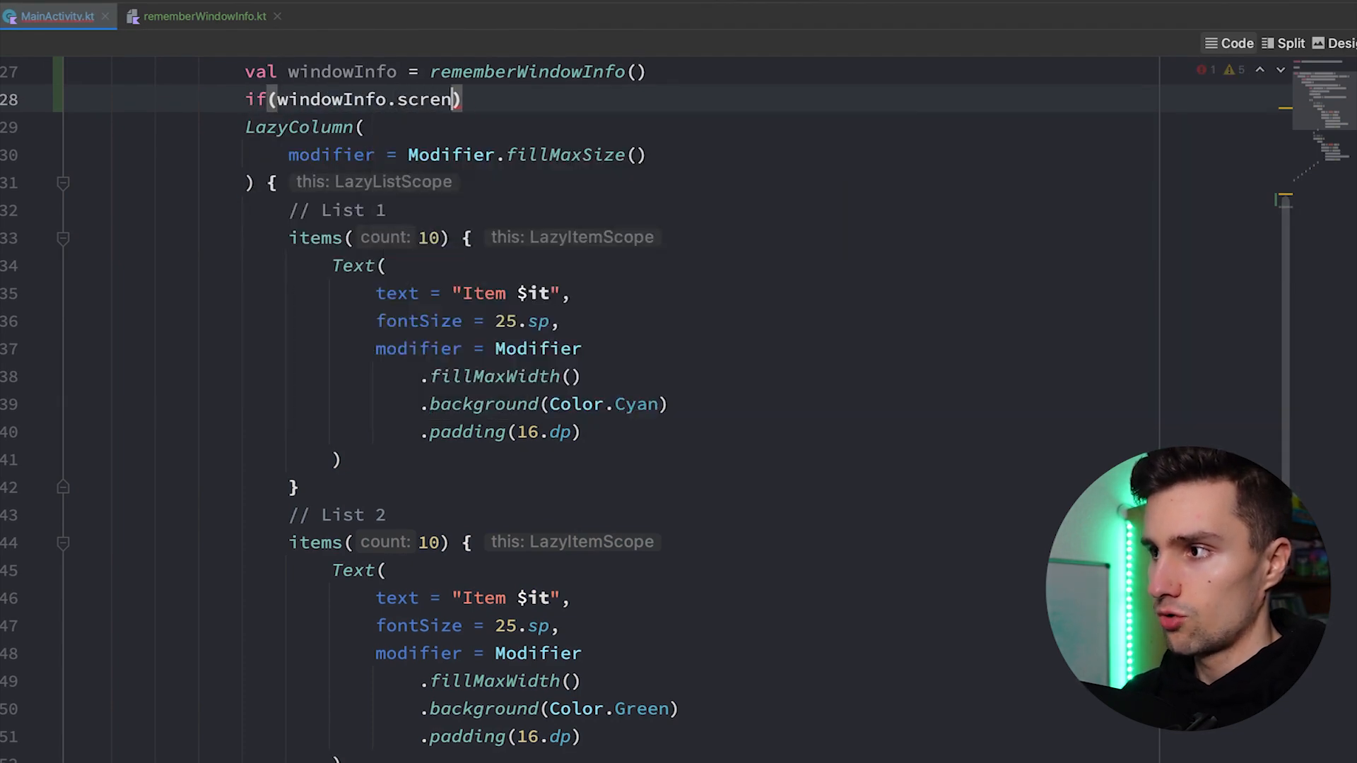
key("BackSpace")
type("enw")
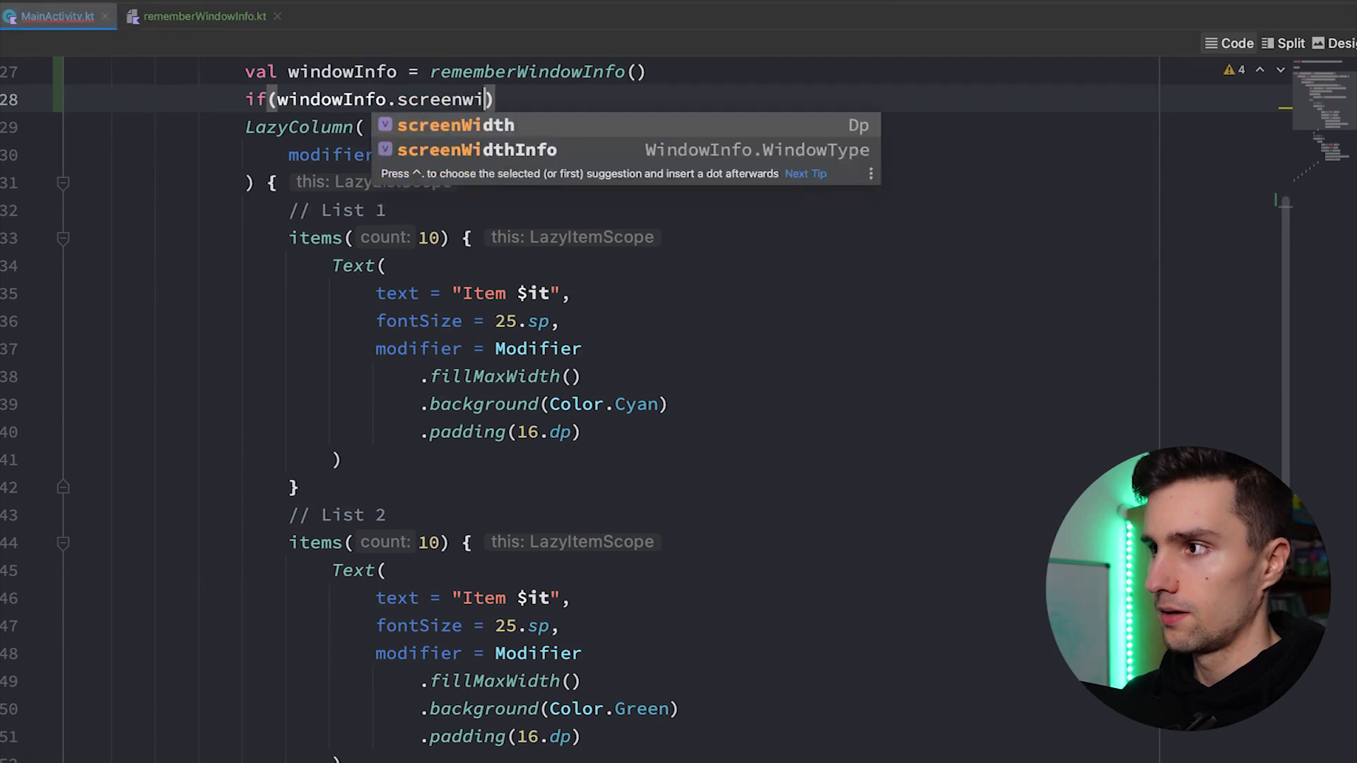
type("i")
key("Return")
type("is Co")
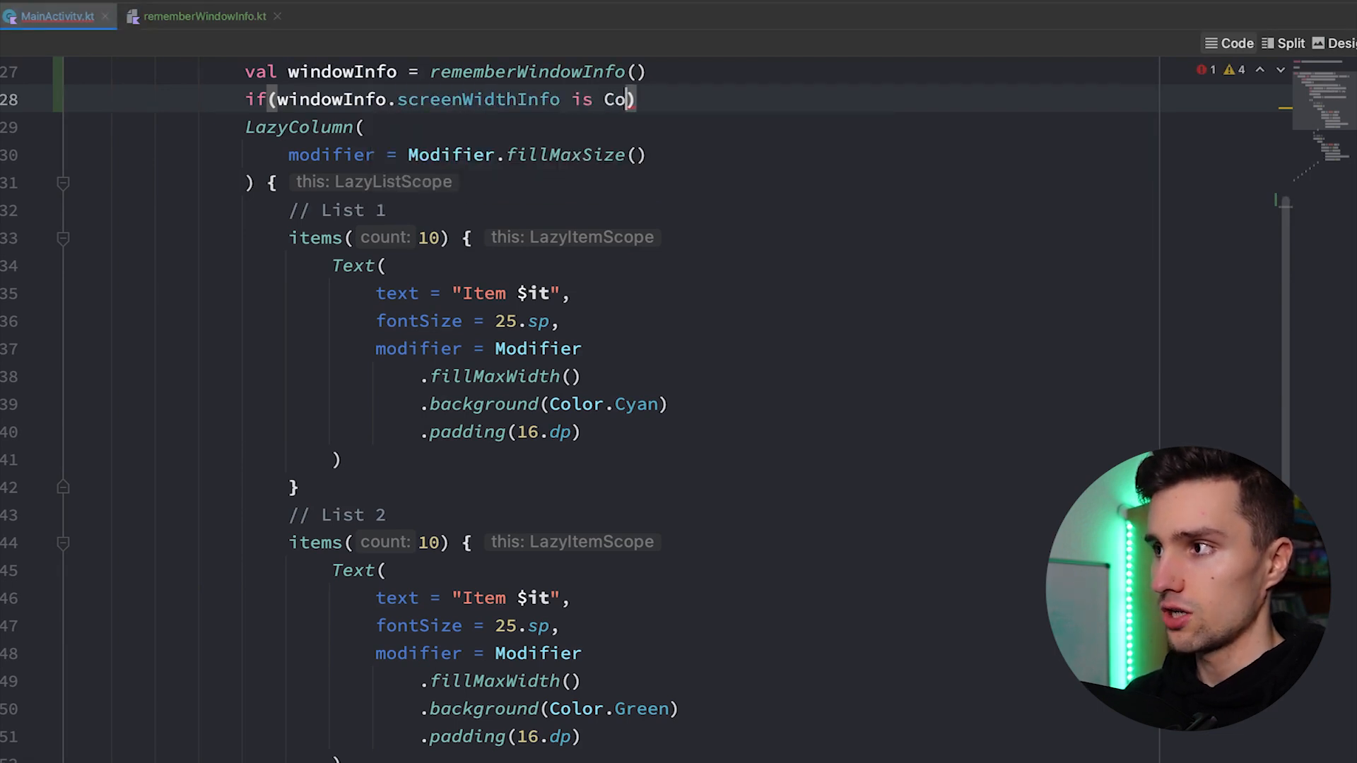
type("mpac")
key("Return")
key("End")
type("{")
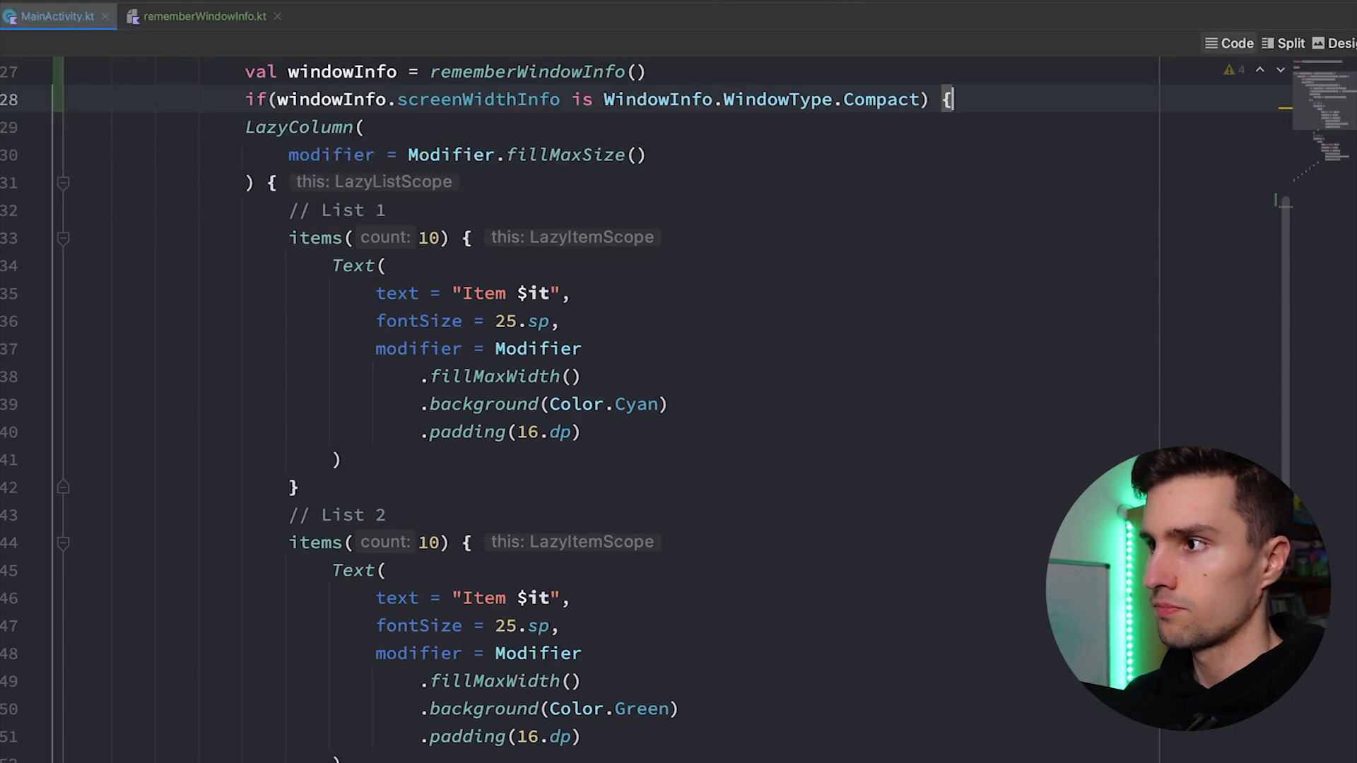
key("Return")
Move the LazyColumn inside the if block so it closes after both lists
key("ctrl+y")
key("Up")
key("ctrl+y")
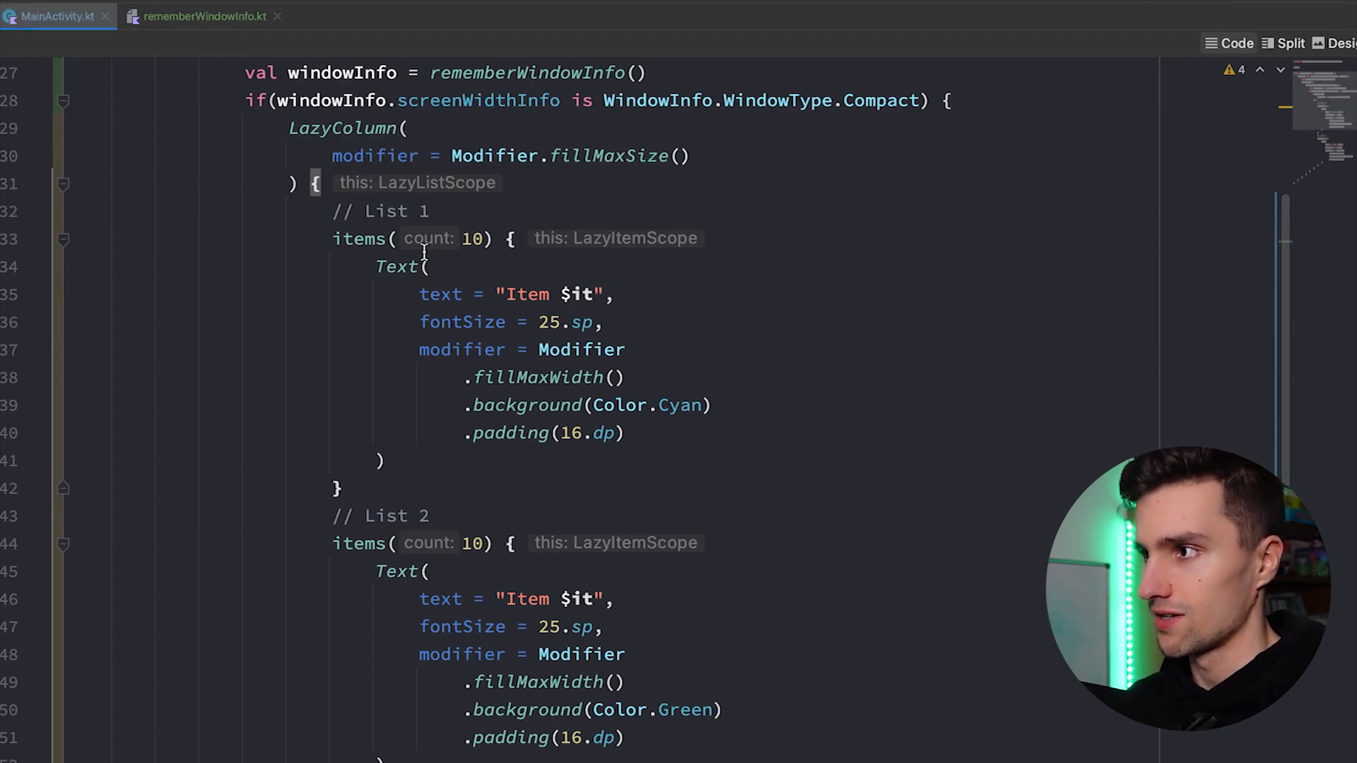
scroll(494, 378, "up", 3)
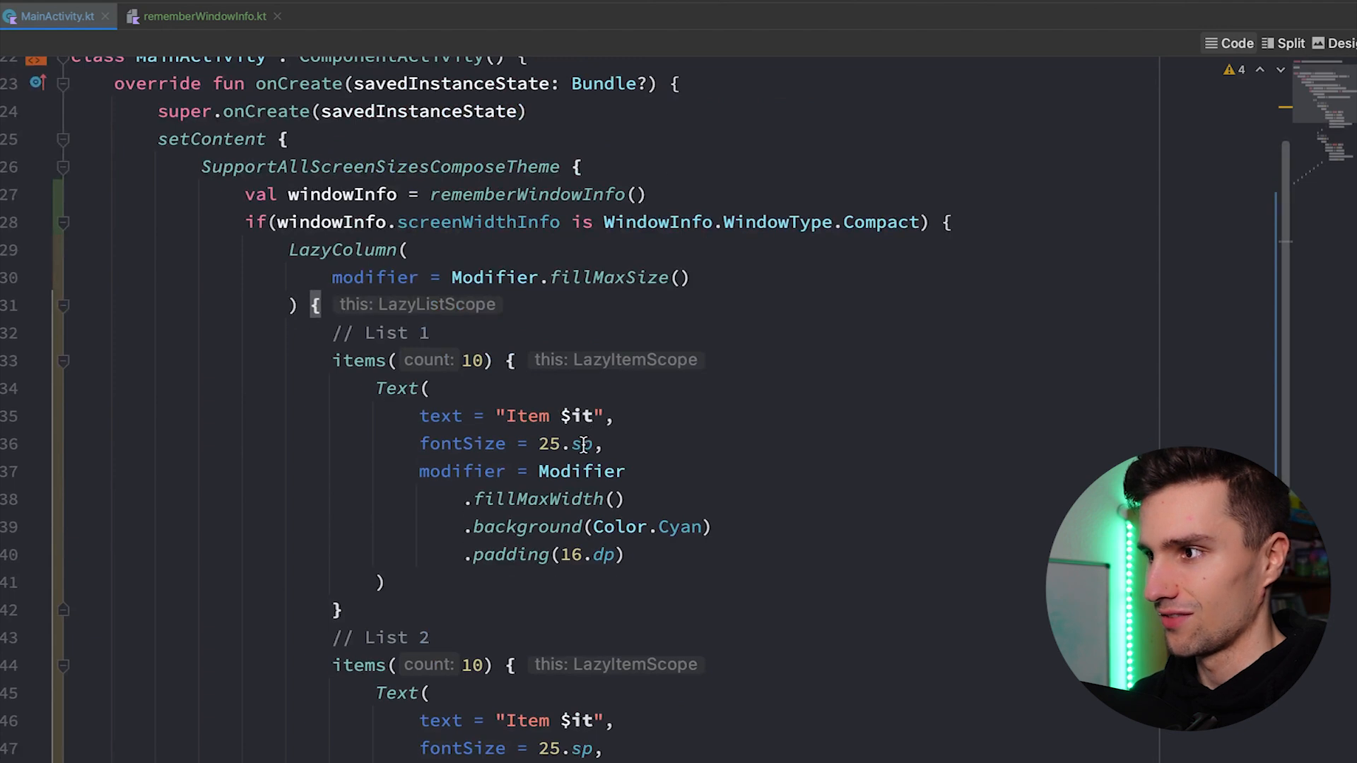
scroll(530, 404, "down", 1)
scroll(401, 373, "down", 1)
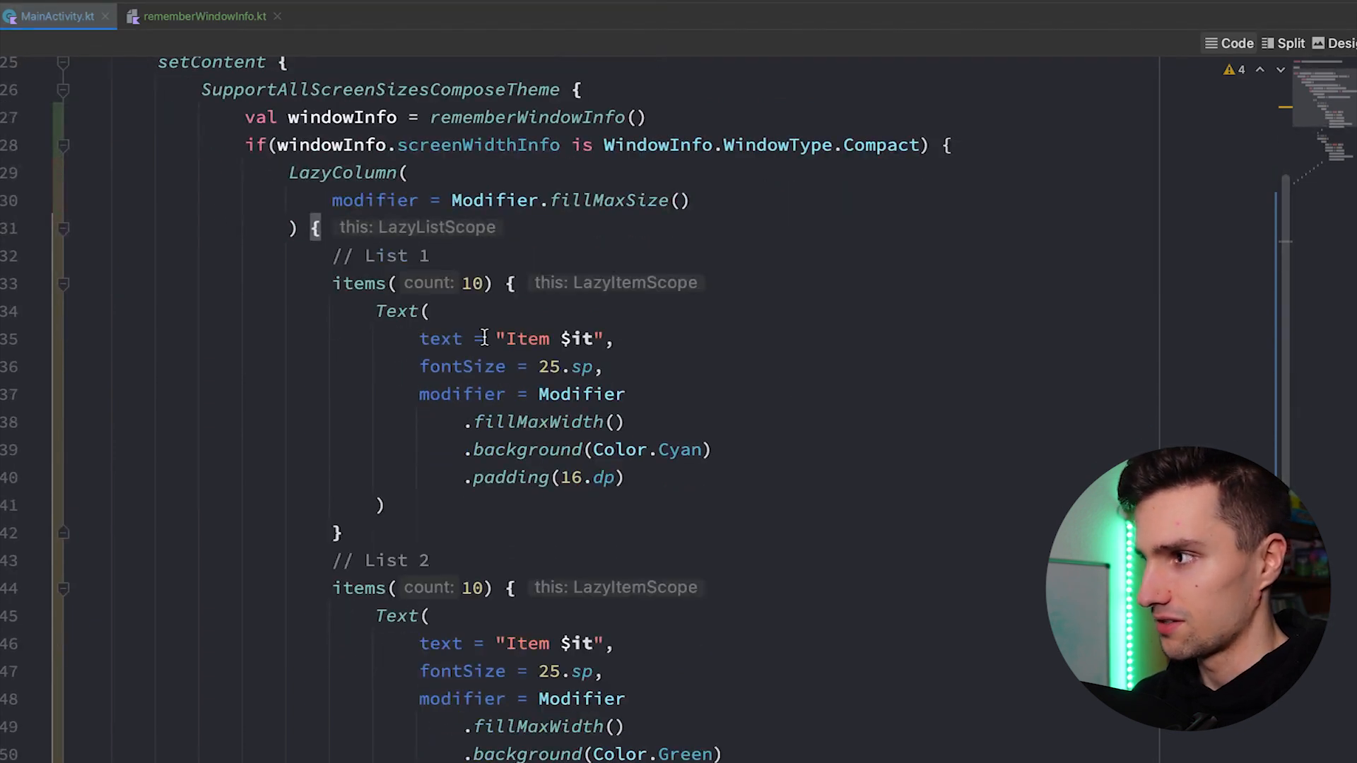
left_click(251, 145)
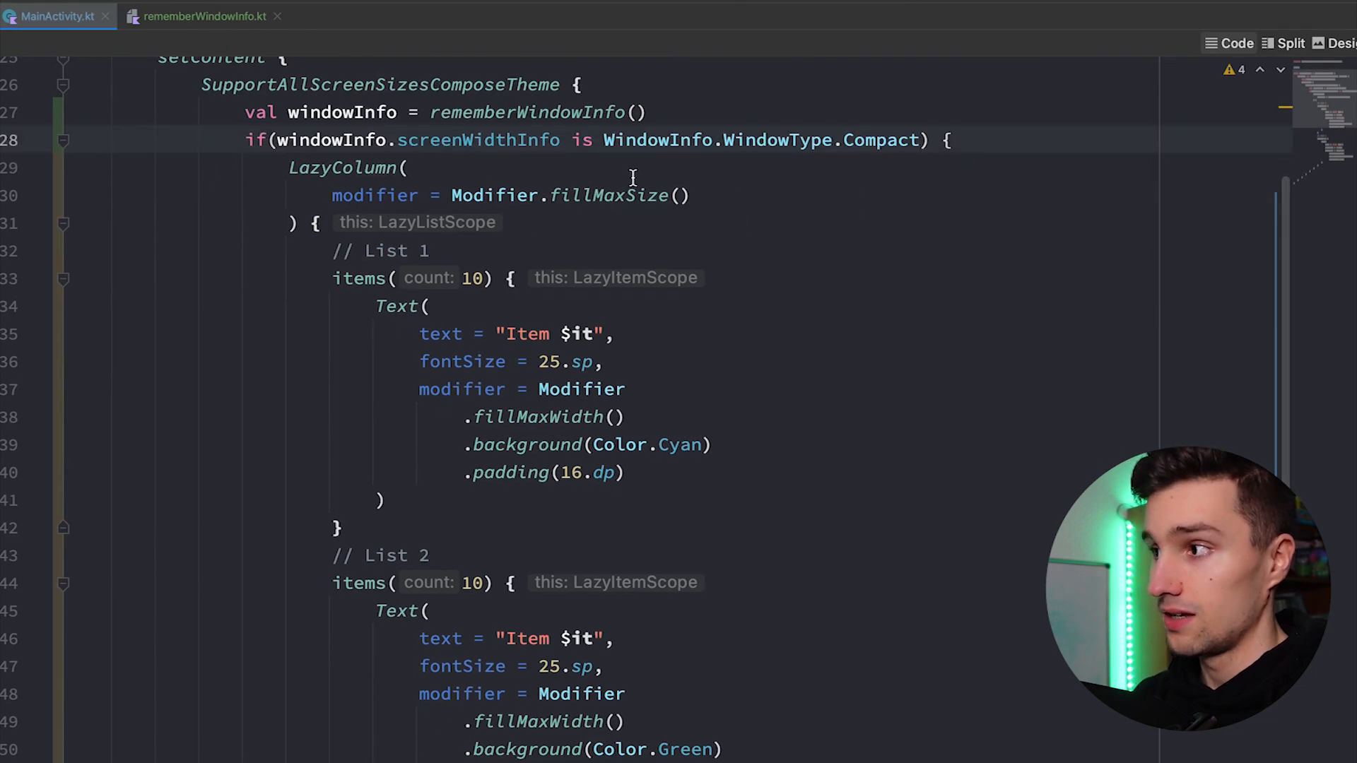
left_click_drag(920, 140, 337, 145)
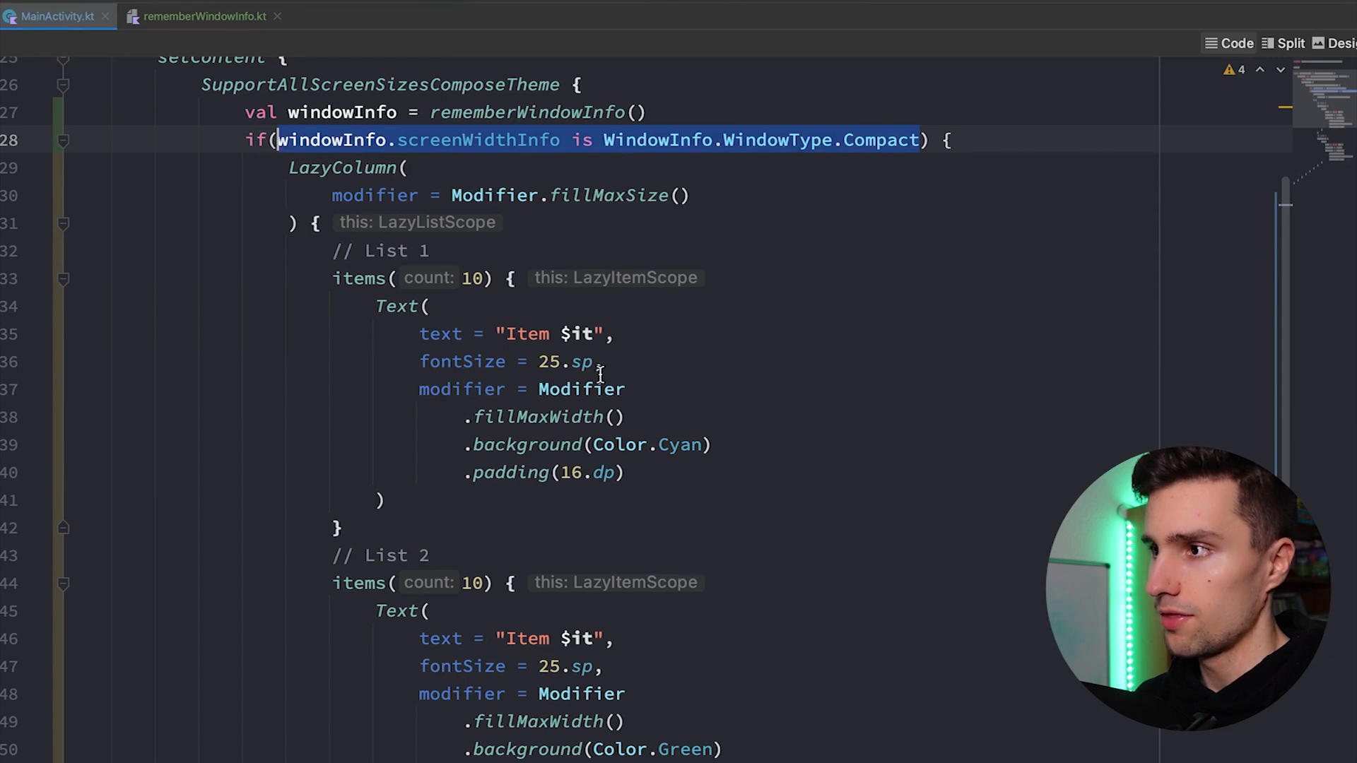
Add an else { branch after the if, checking the 600 width threshold in rememberWindowInfo.kt
key("ctrl+shift+m")
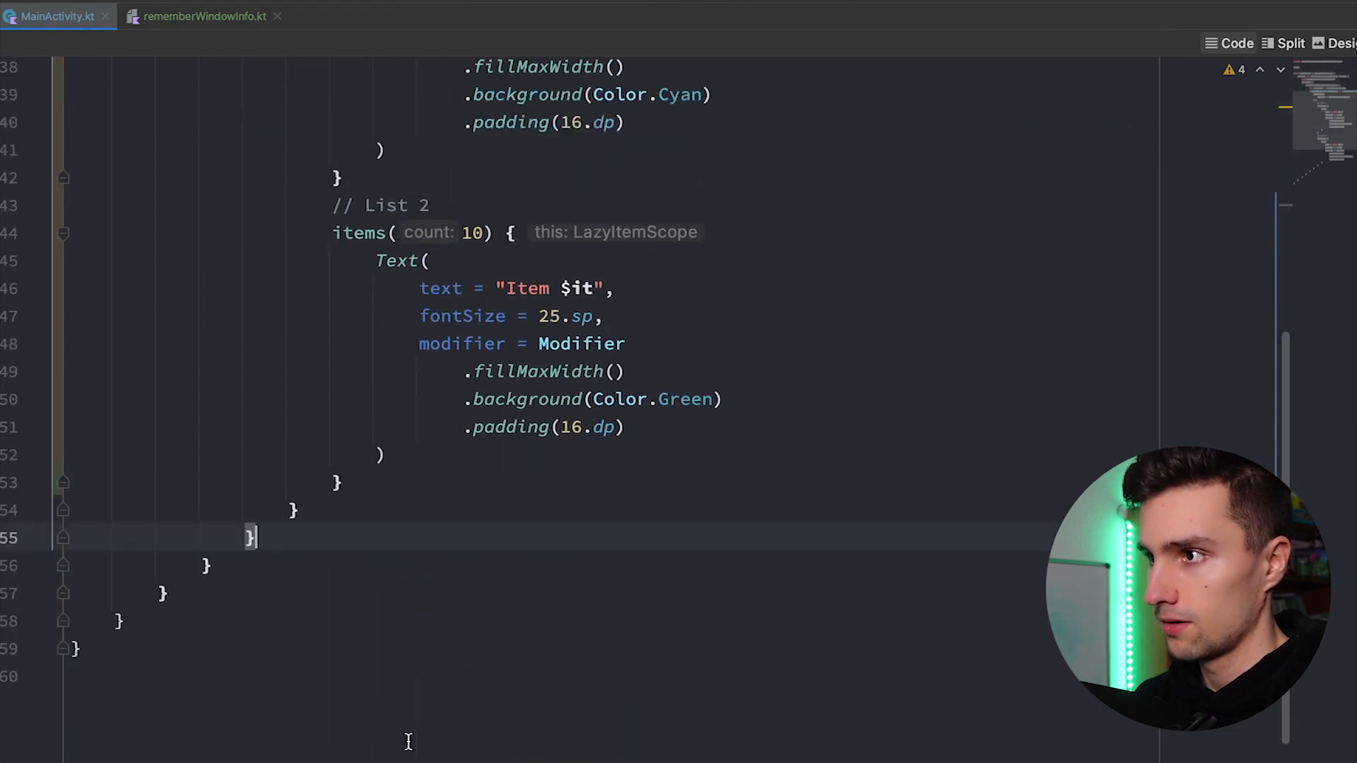
scroll(408, 741, "down", 3)
type(" else {")
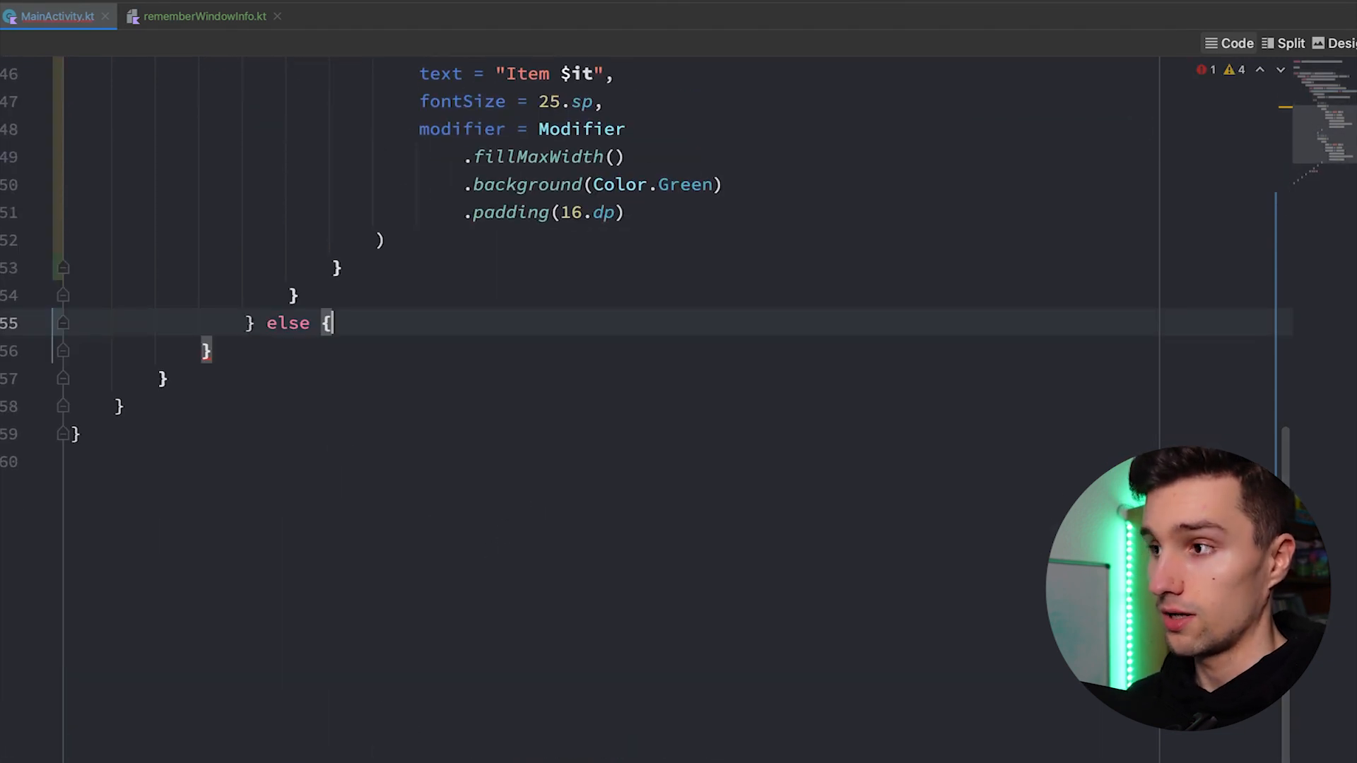
key("Return")
scroll(433, 412, "down", 3)
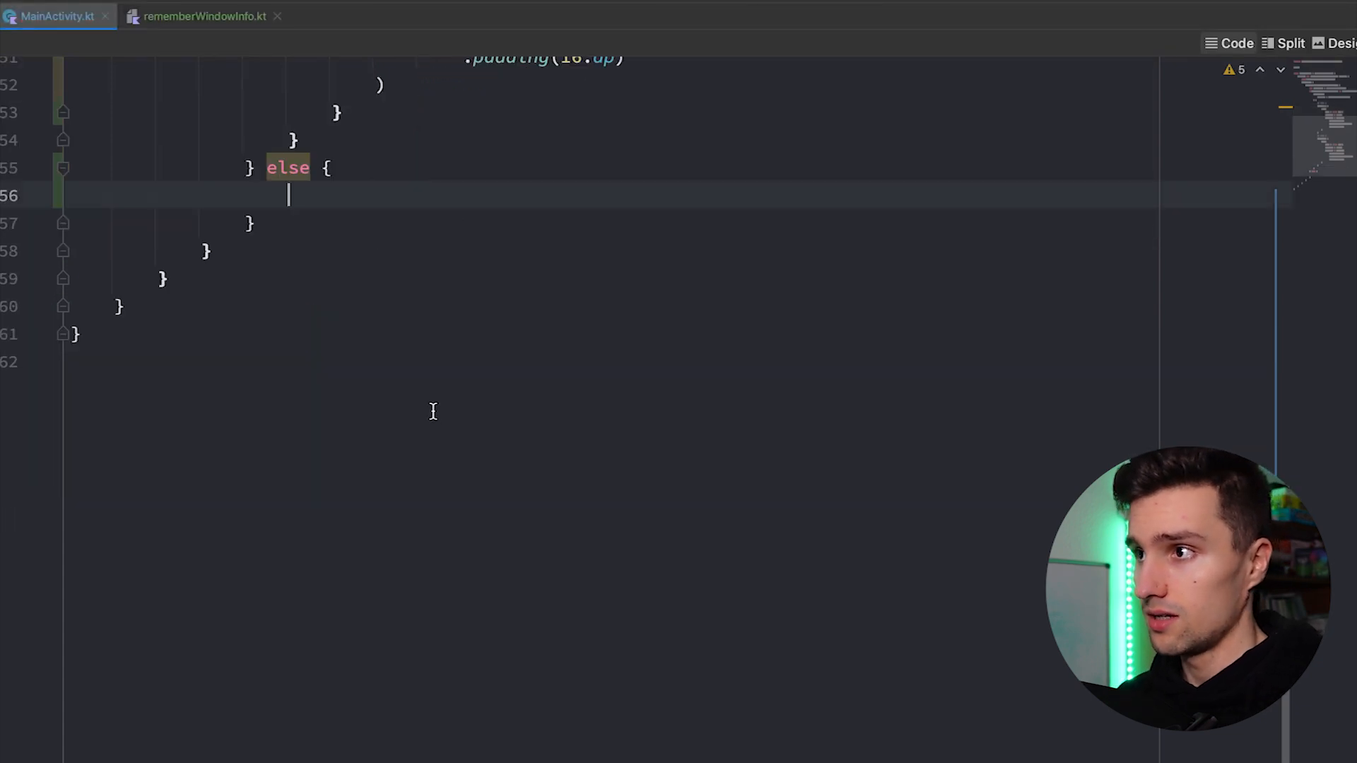
left_click(196, 16)
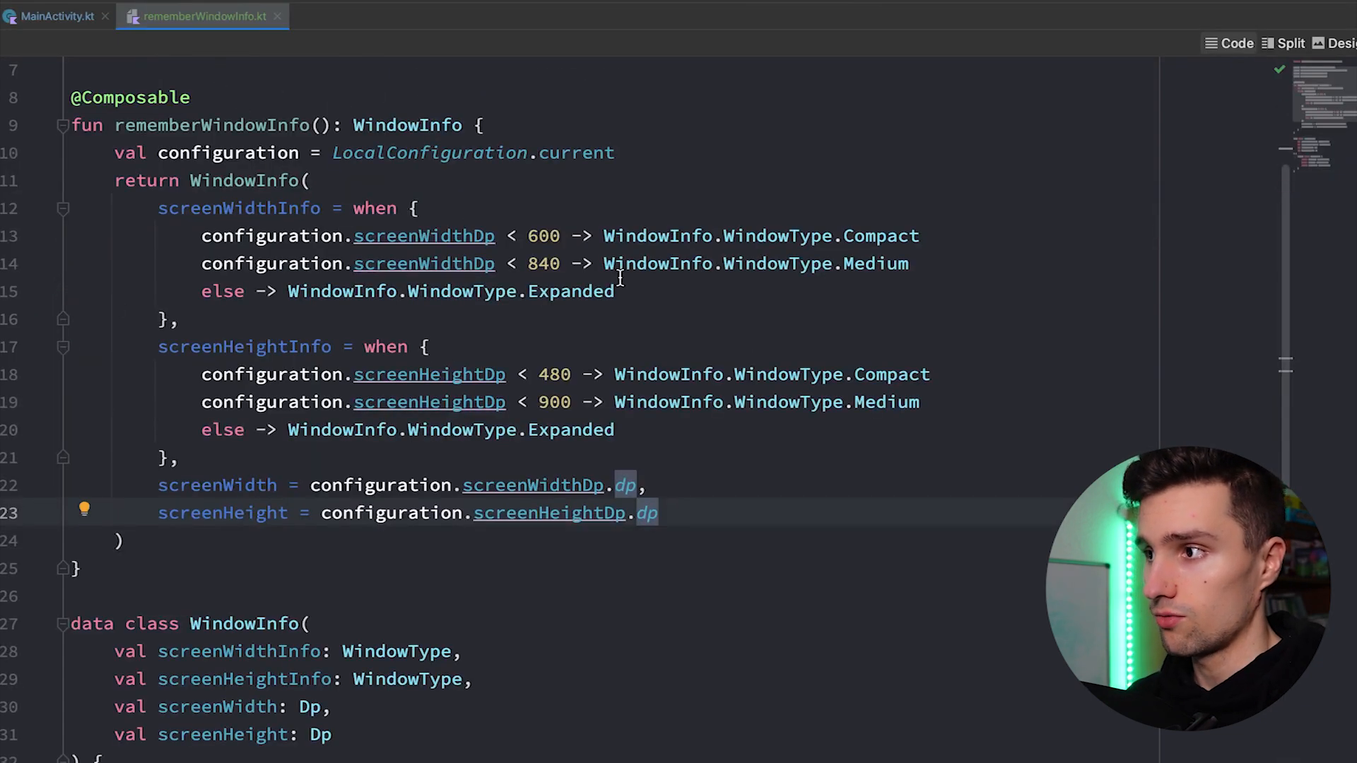
double_click(543, 236)
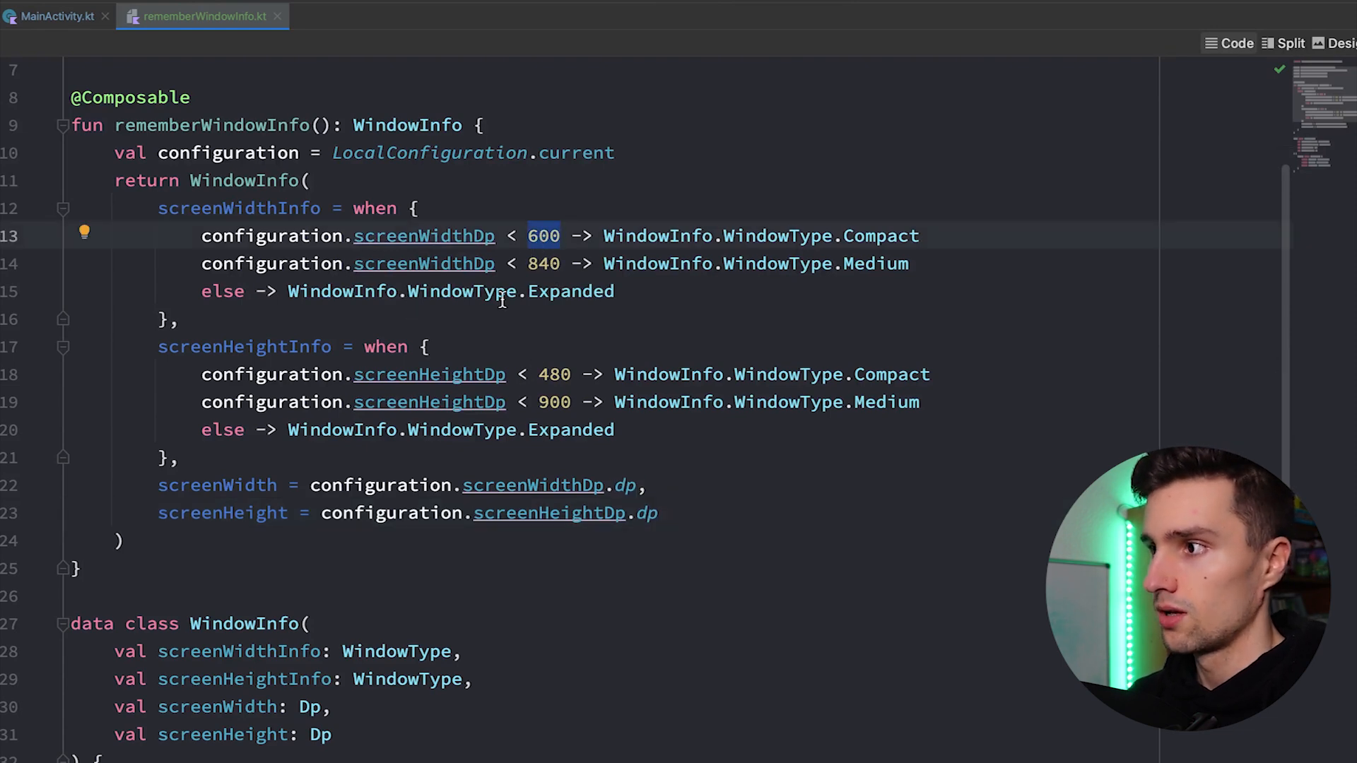
left_click(52, 16)
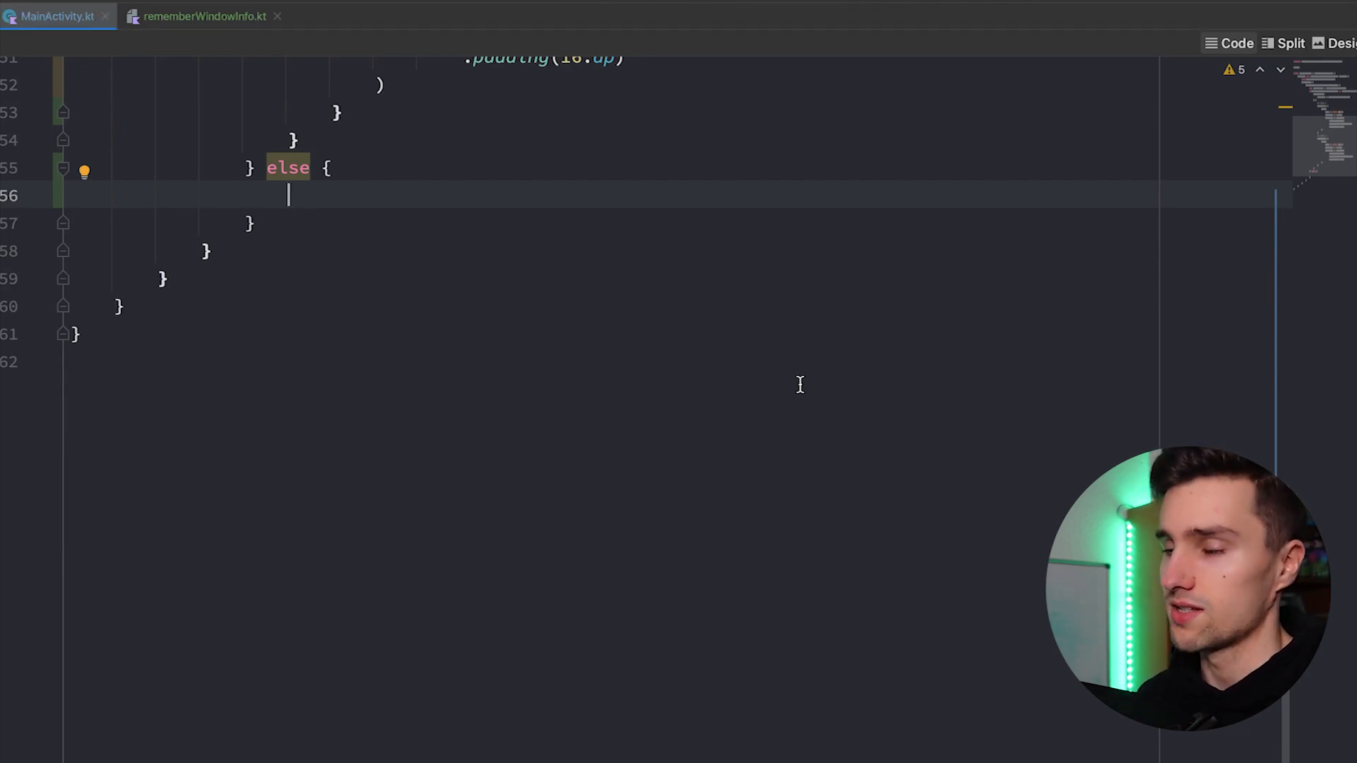
type("Row")
Inside the else add Row(modifier = Modifier.fillMaxWidth()) with an empty body
key("Tab")
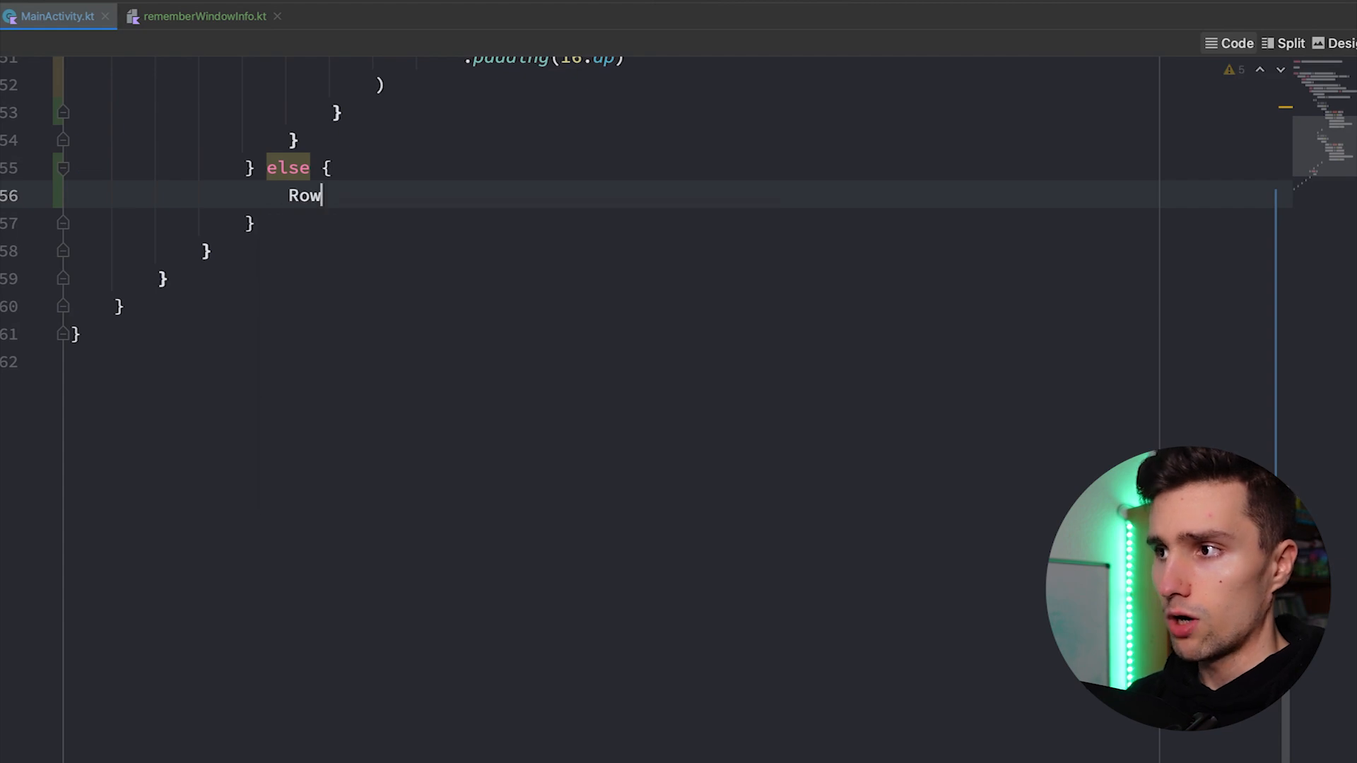
type("() {")
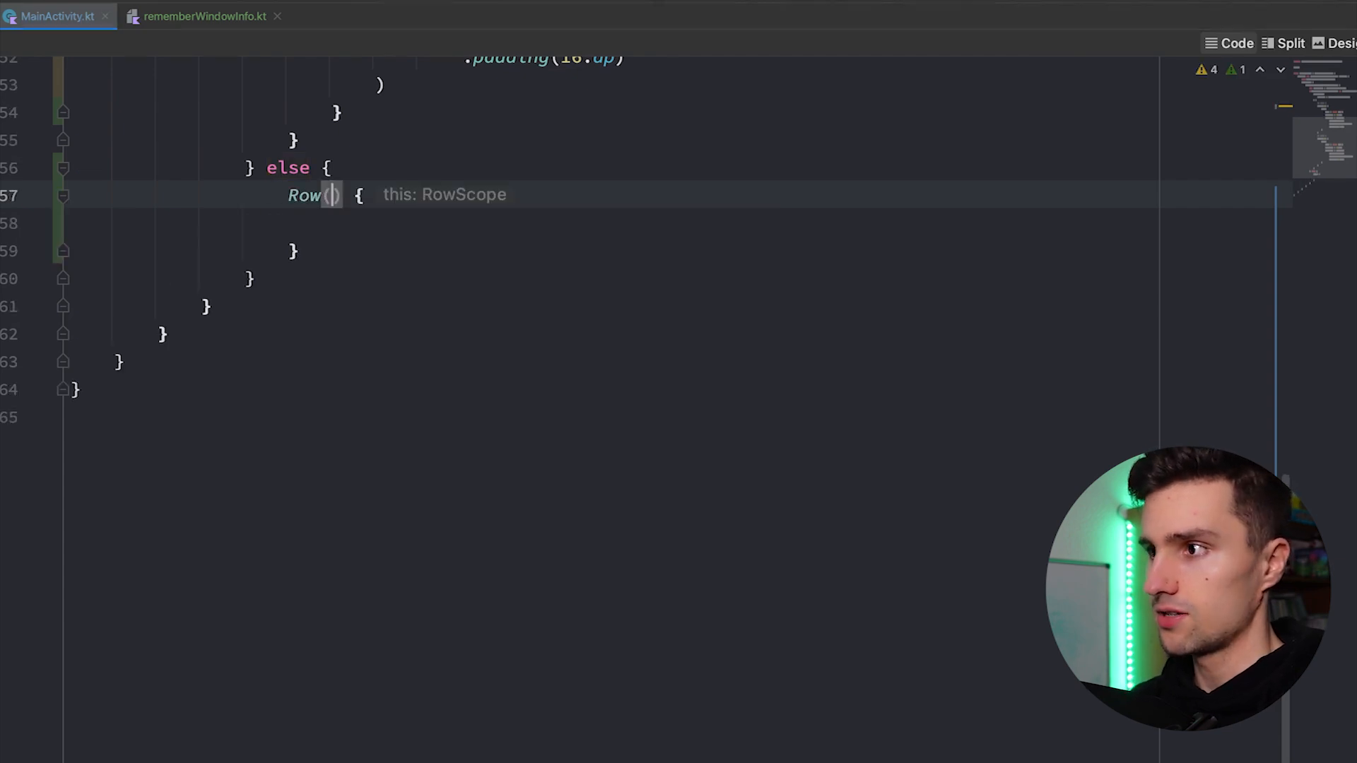
key("Return")
type("modifier = ")
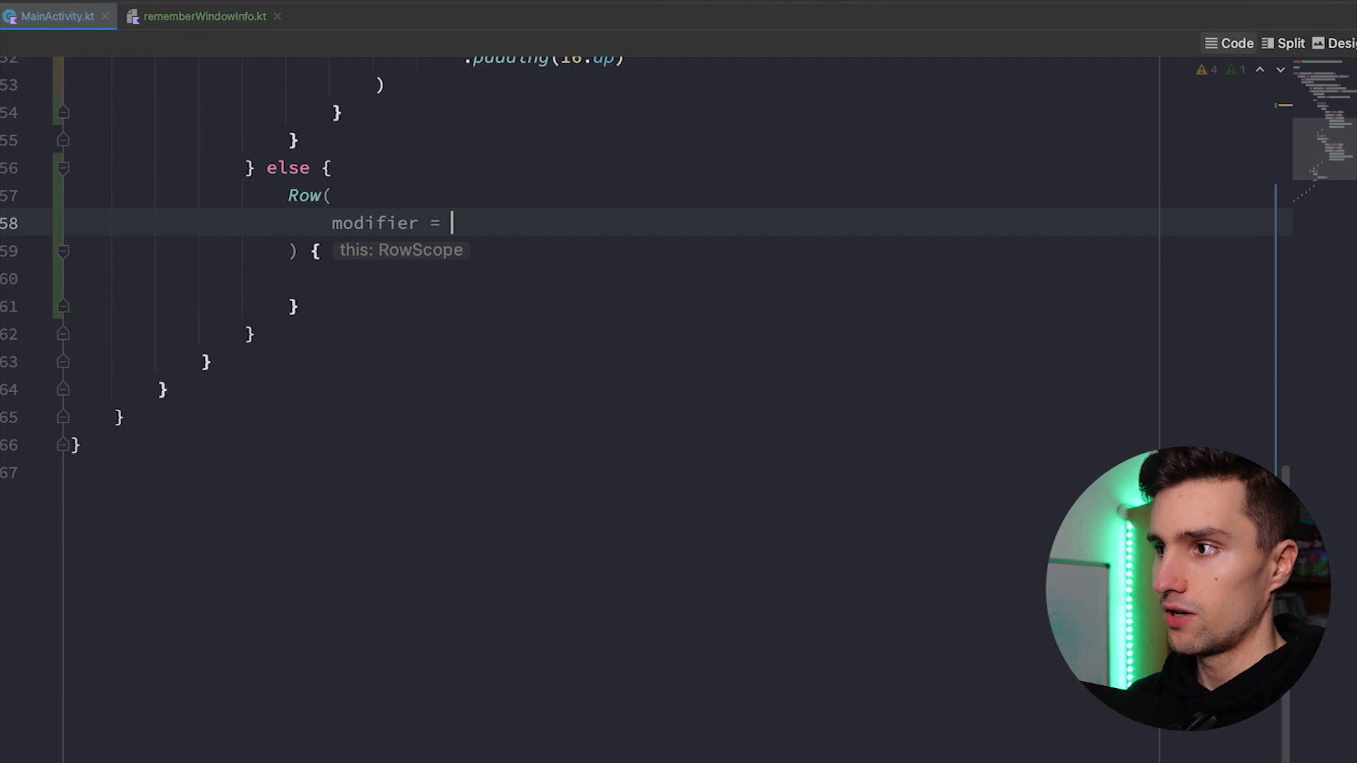
type("Modifier")
key("Return")
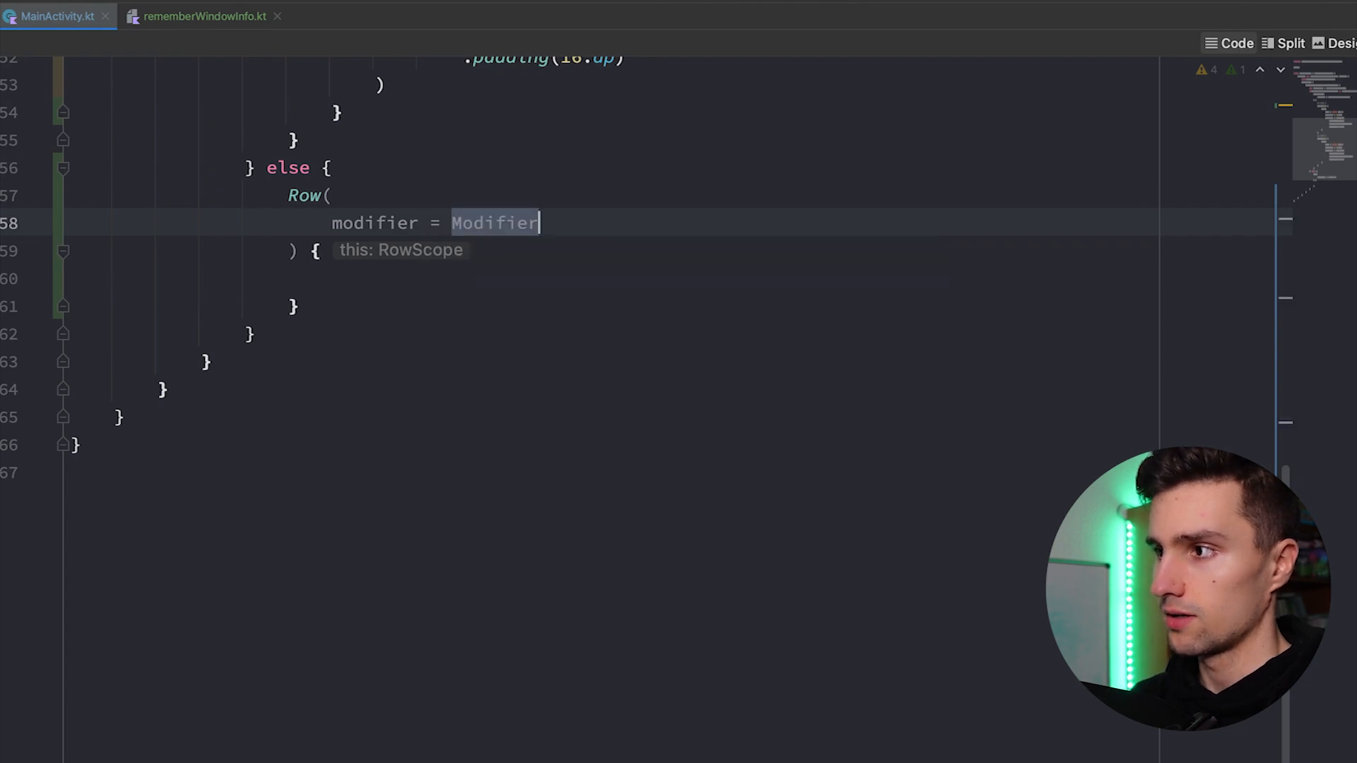
type(".")
key("Return")
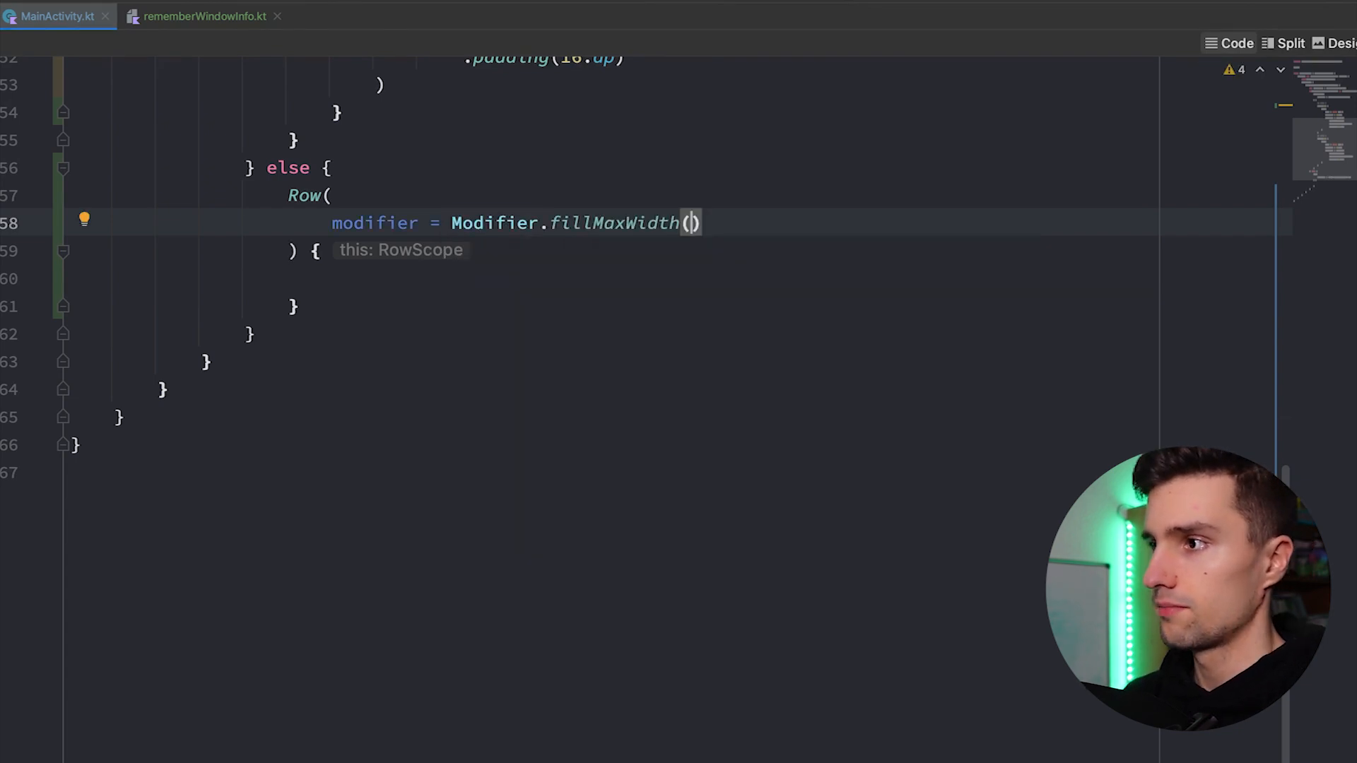
scroll(364, 395, "up", 1)
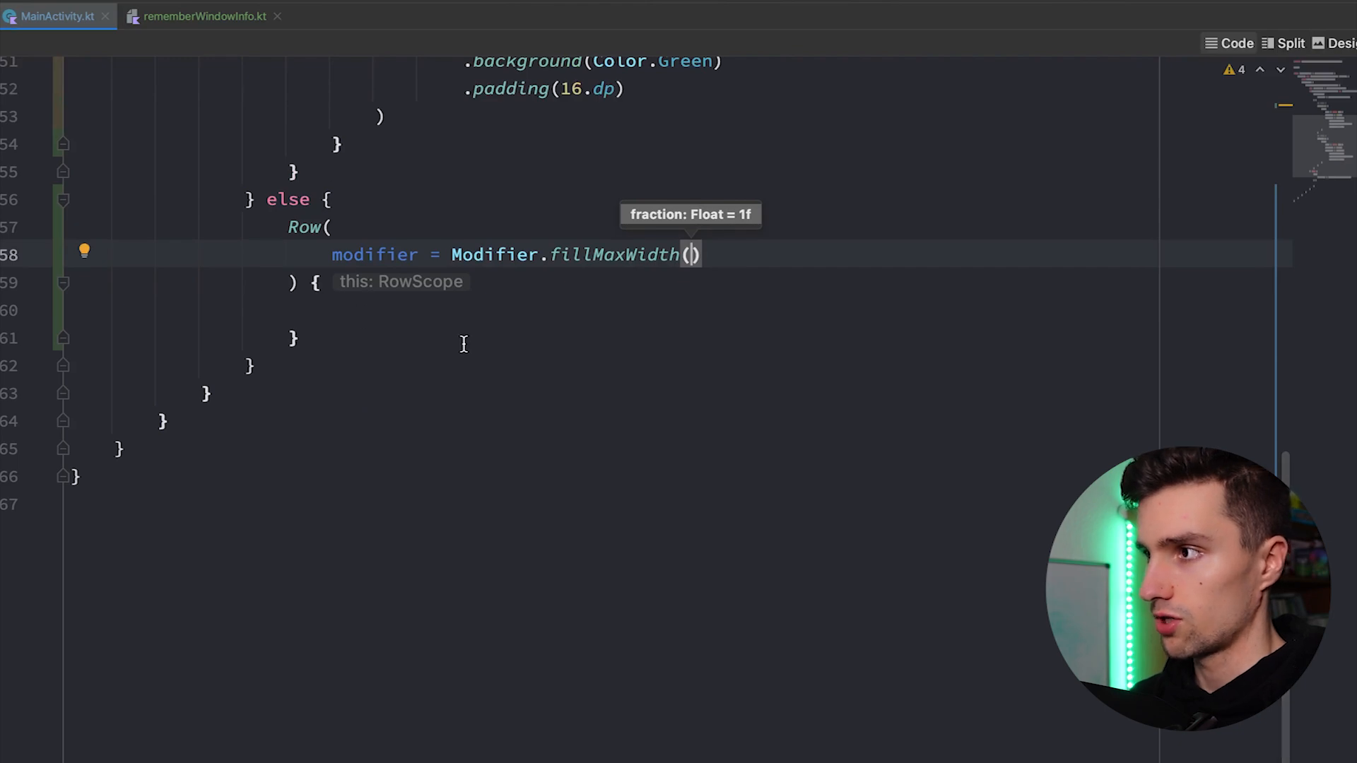
scroll(428, 364, "up", 5)
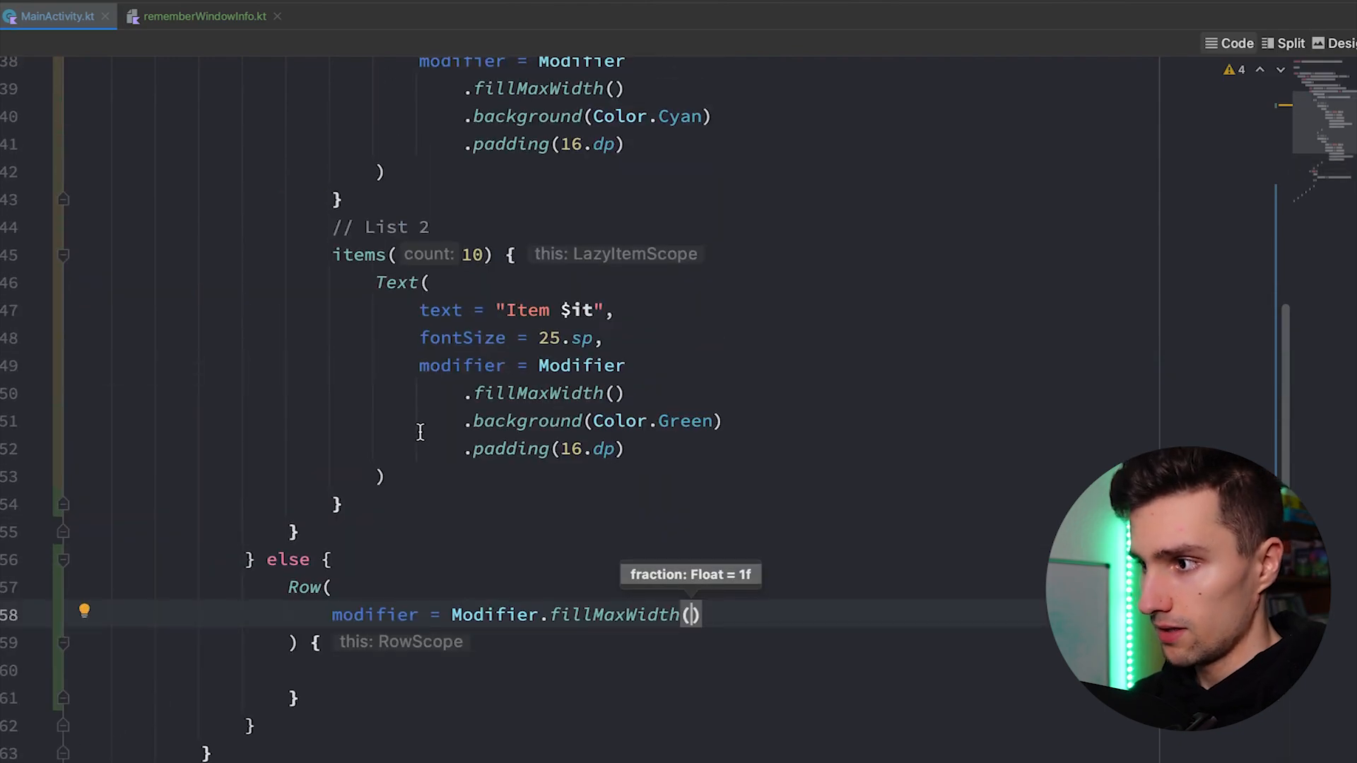
scroll(379, 458, "up", 5)
left_click(288, 281)
Move a copy of the LazyColumn into the Row and delete the List 2 items from it
key("shift+Down")
key("shift+Down")
key("shift+Down")
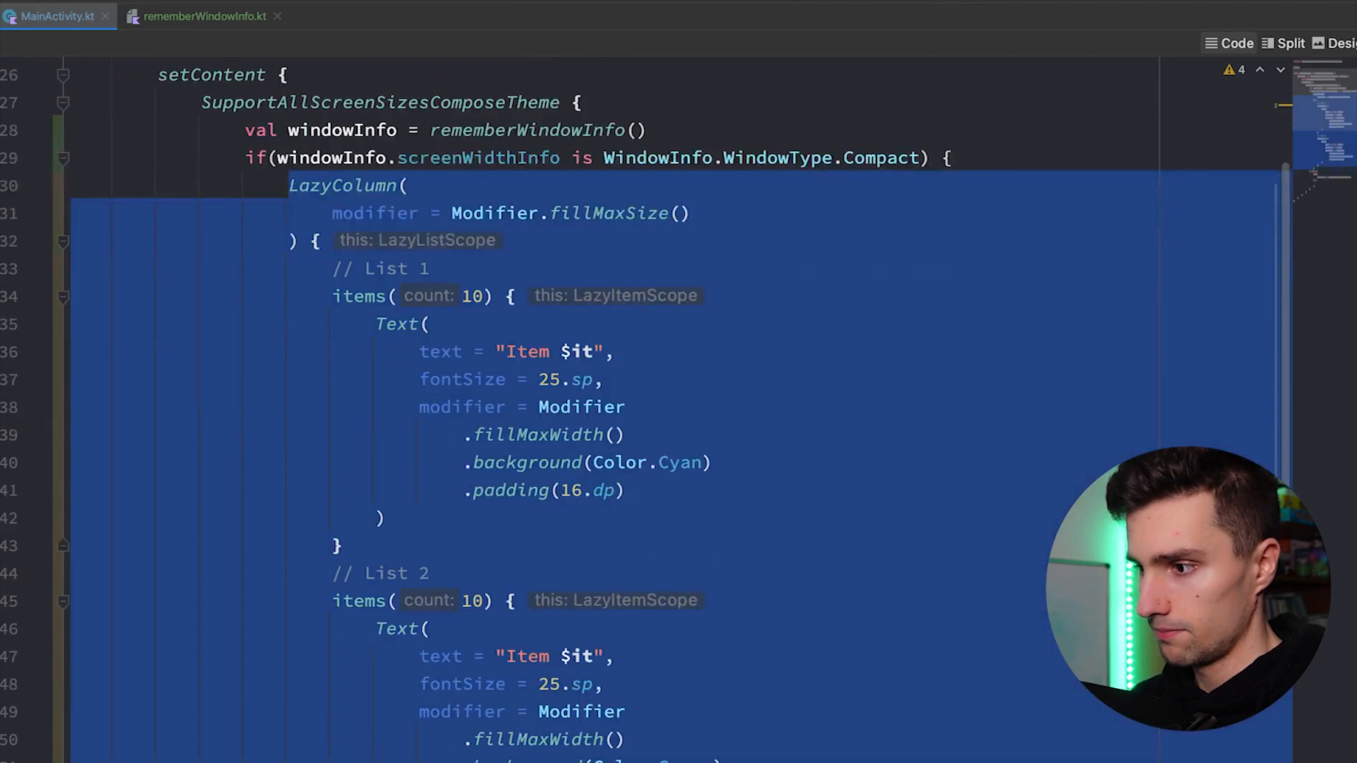
scroll(563, 692, "down", 5)
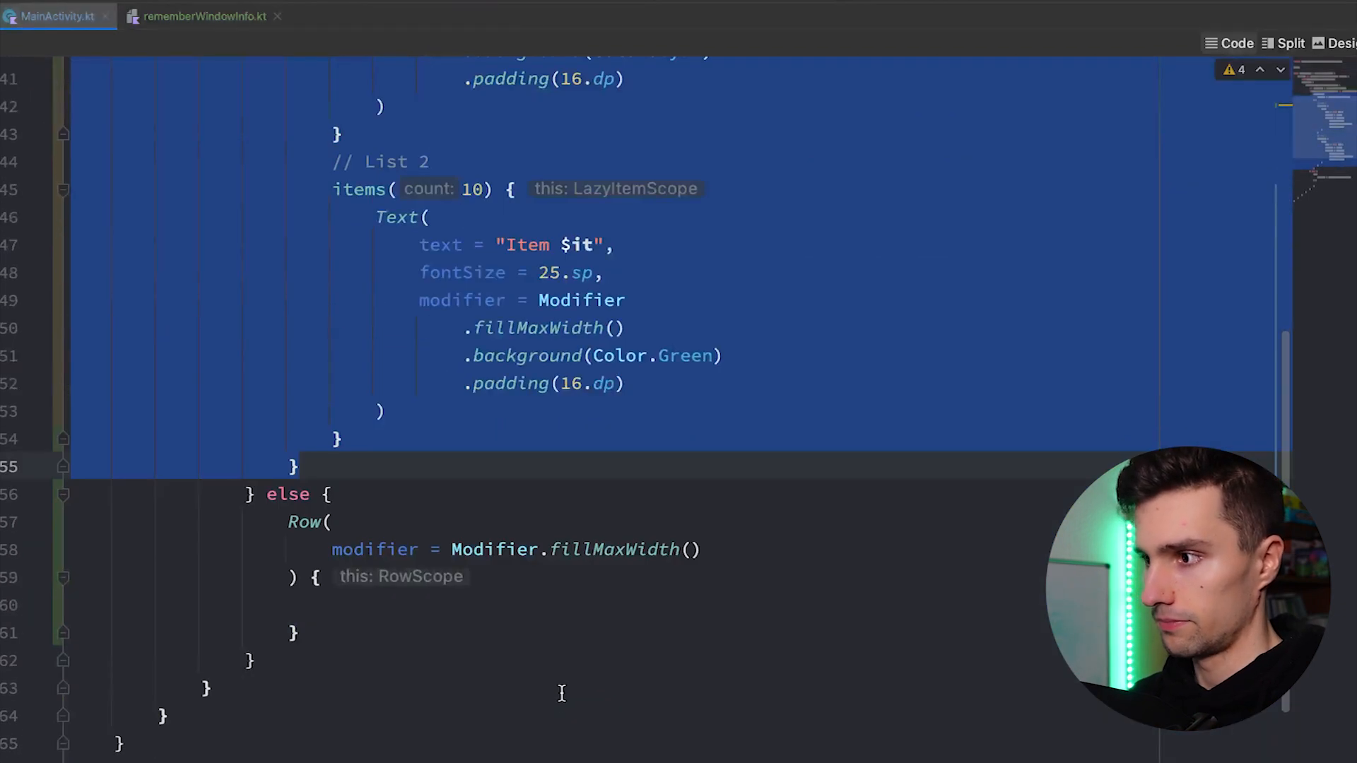
key("ctrl+x")
left_click(389, 181)
key("ctrl+v")
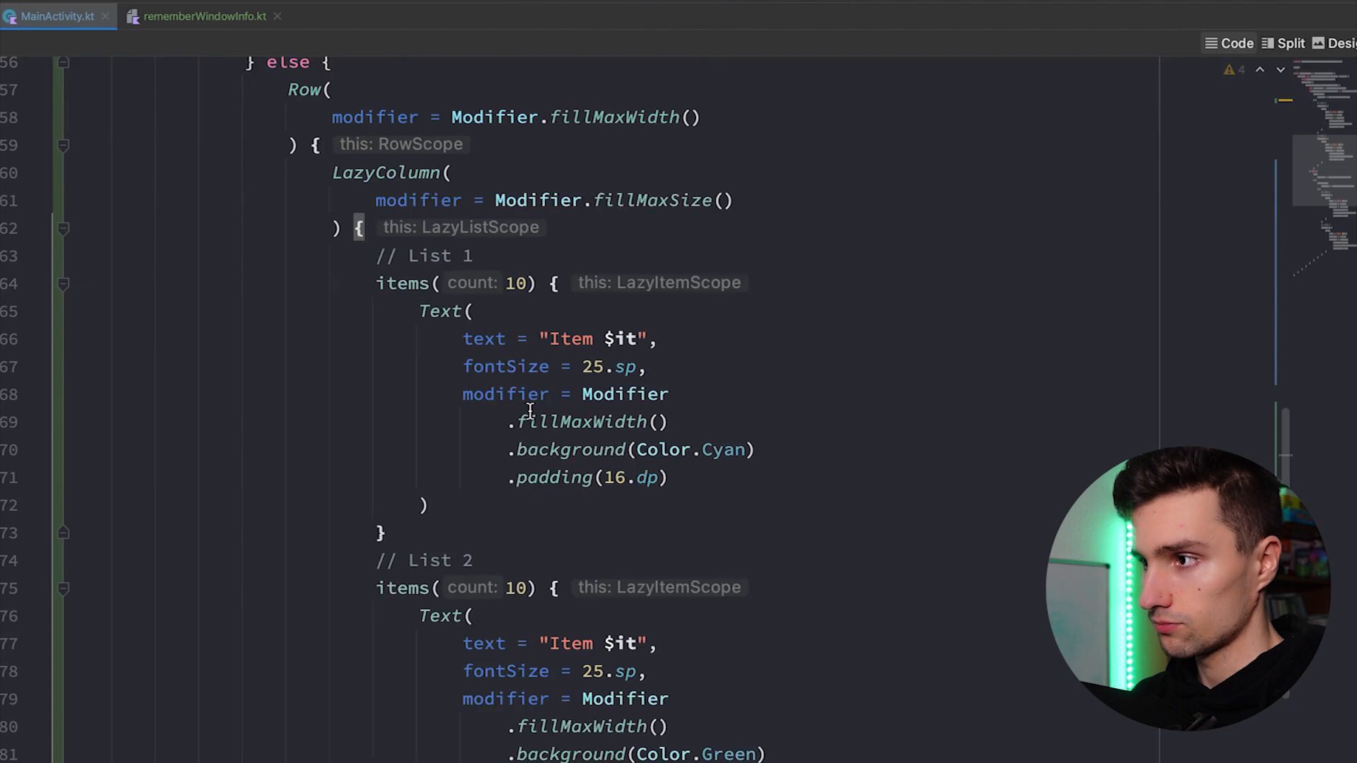
scroll(530, 414, "down", 2)
scroll(536, 424, "down", 4)
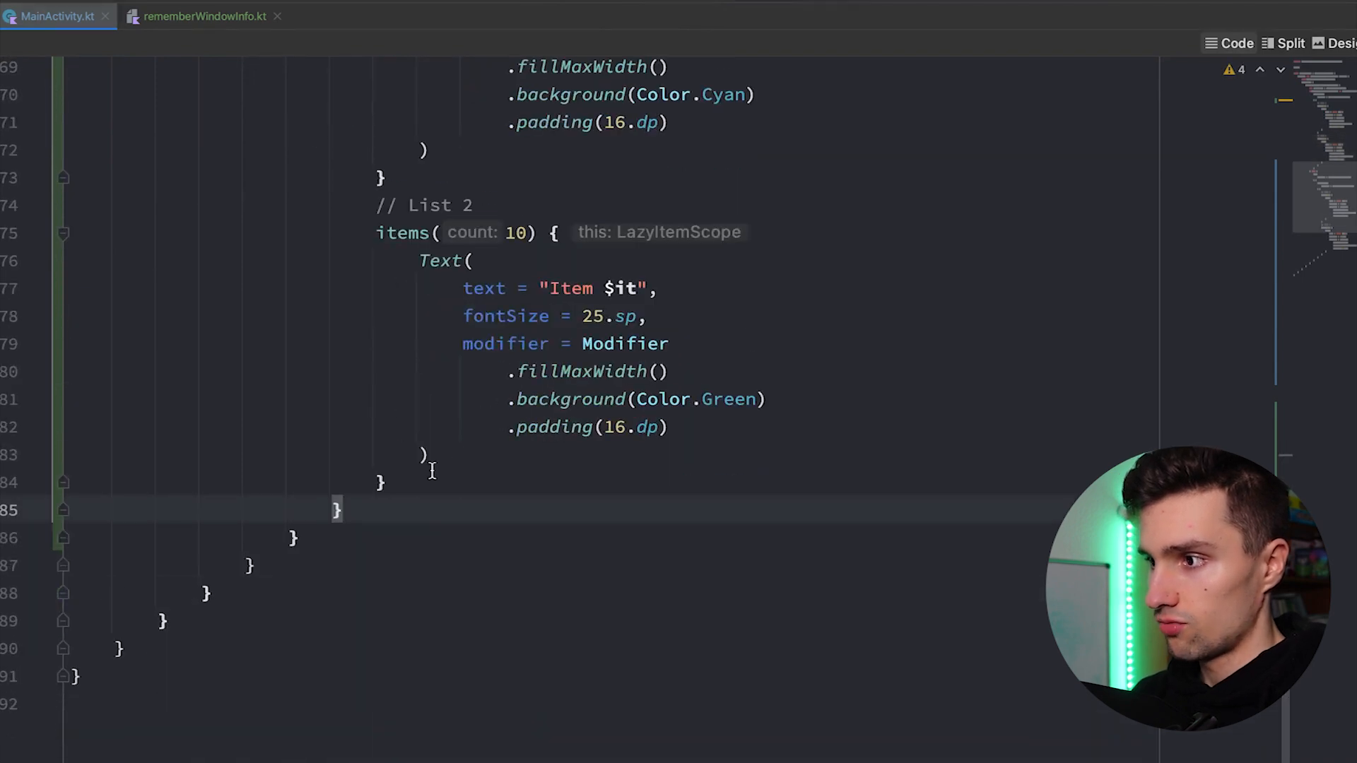
left_click_drag(390, 483, 423, 187)
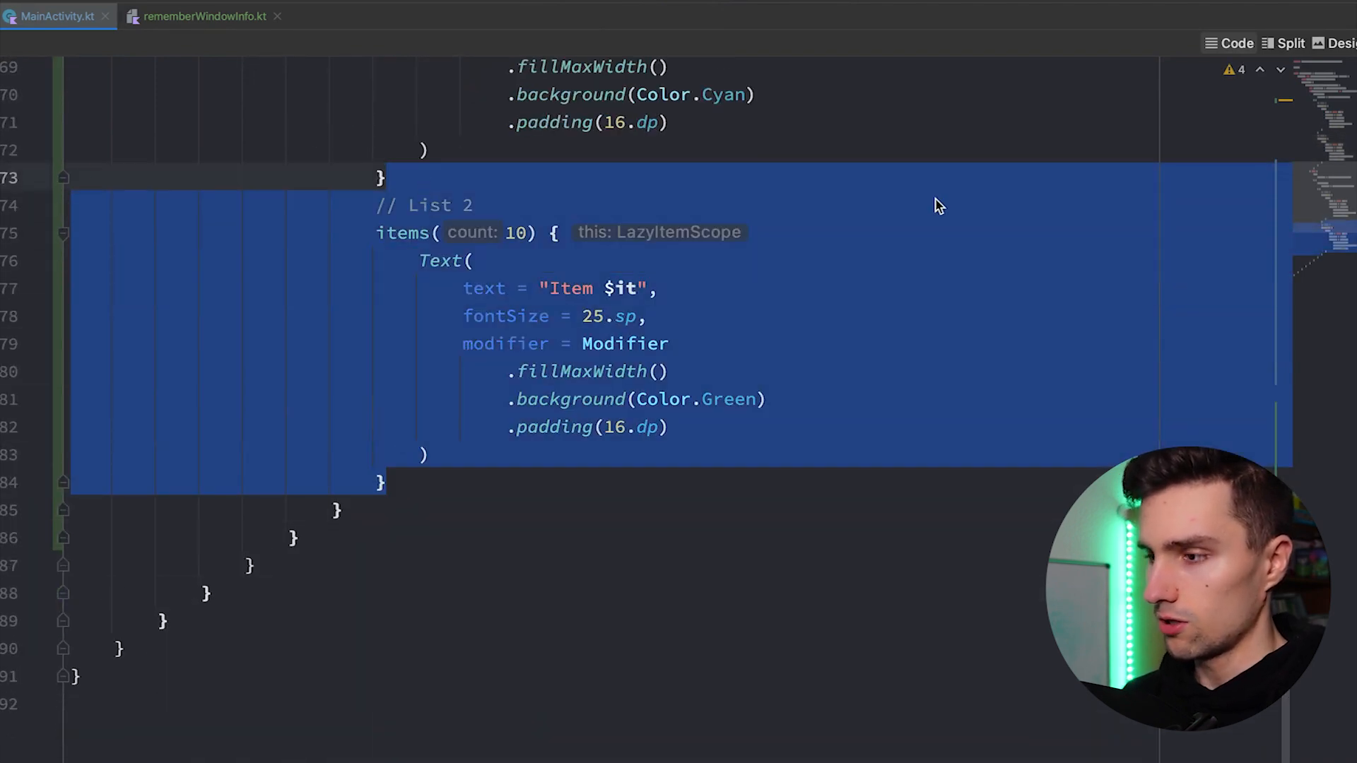
key("Delete")
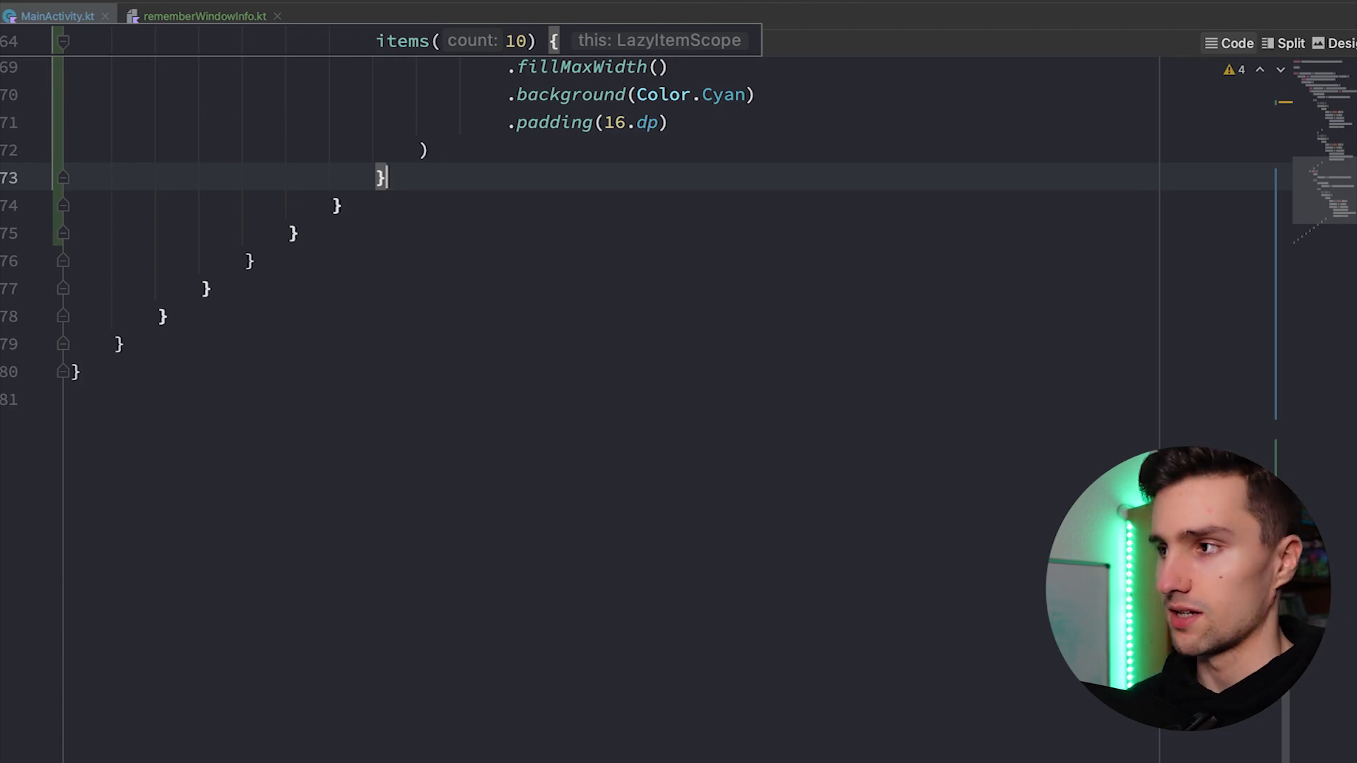
scroll(643, 298, "up", 5)
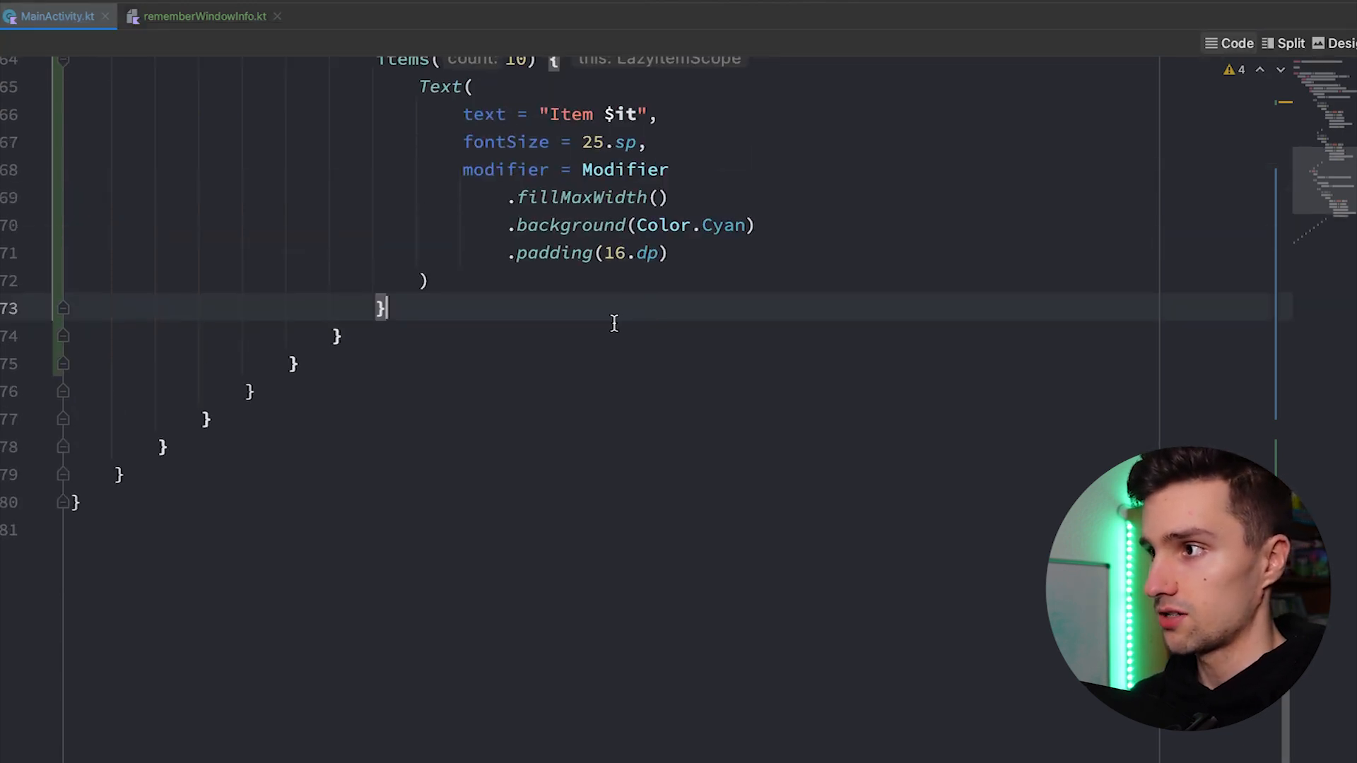
scroll(643, 298, "up", 5)
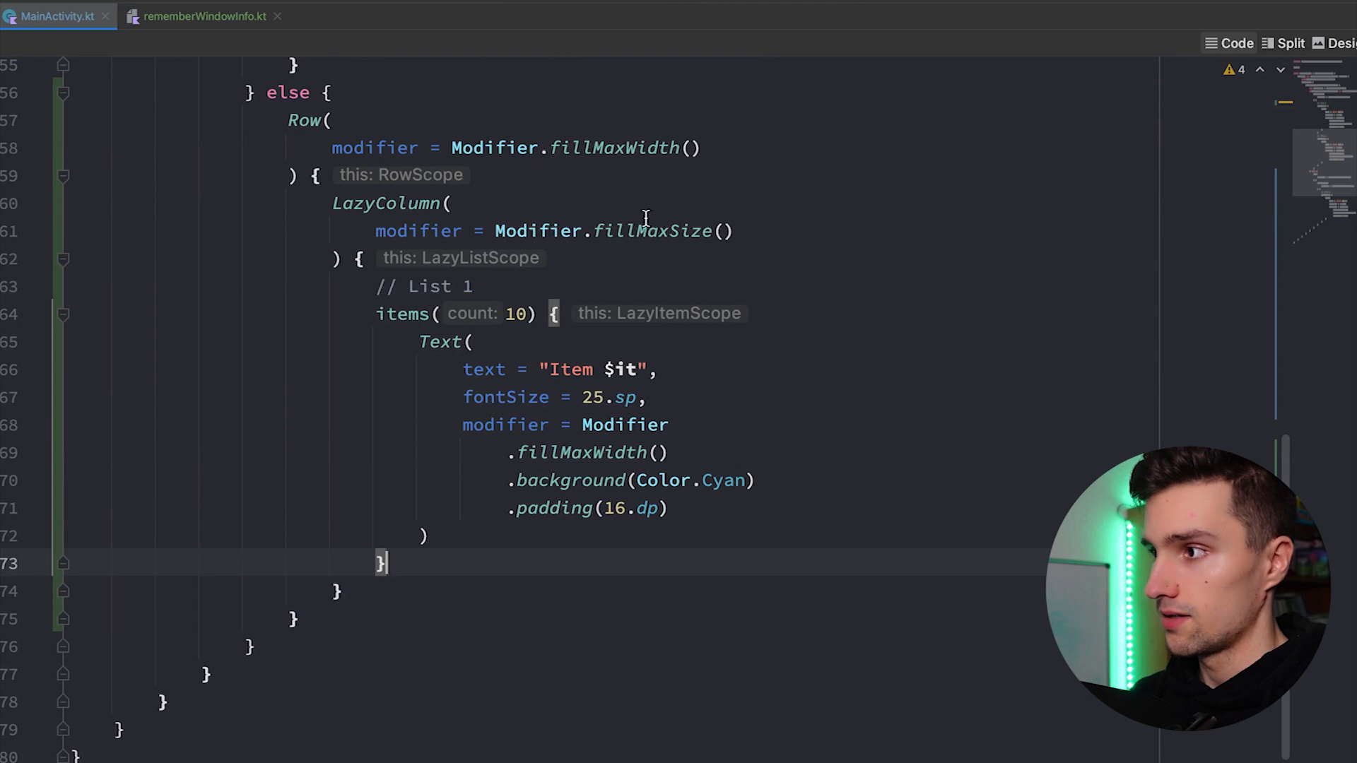
Replace the first list's fillMaxSize modifier with weight(1f)
left_click(610, 231)
double_click(611, 231)
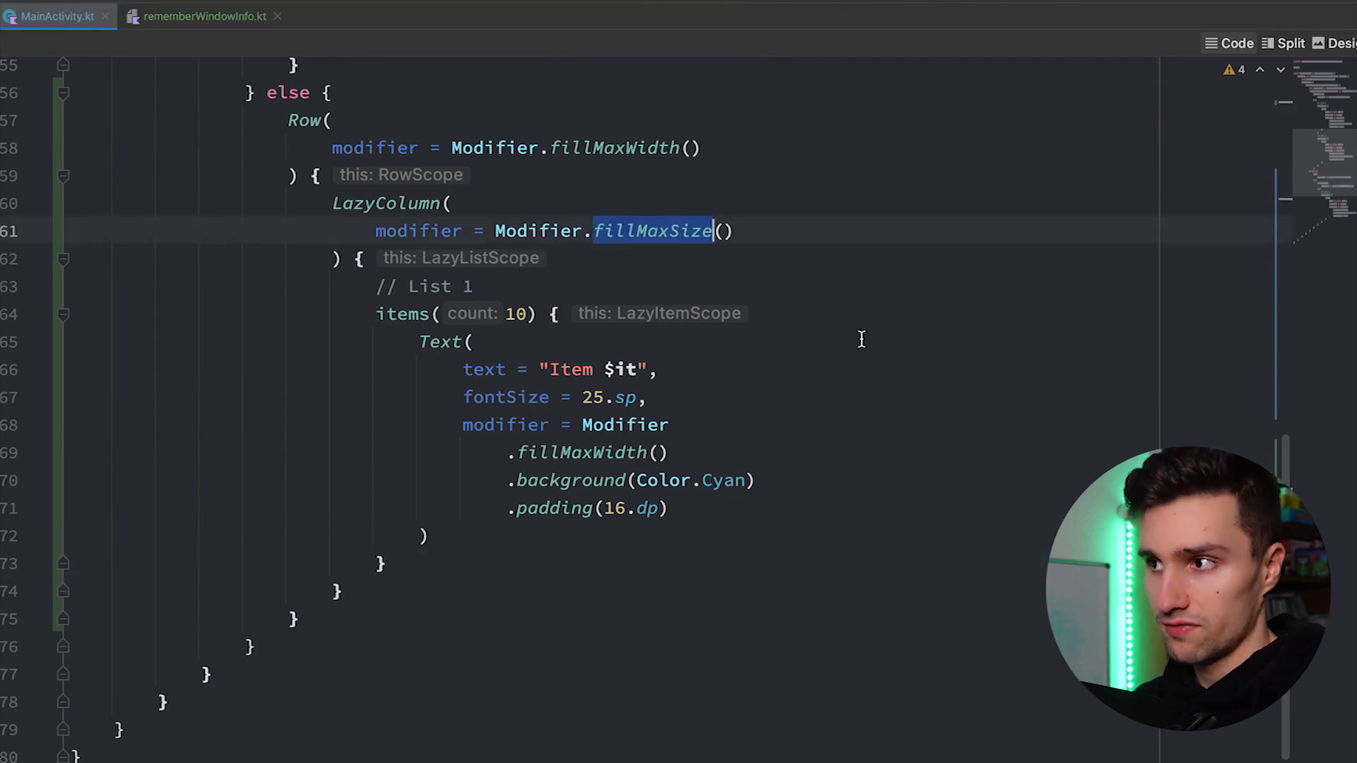
type("weight(")
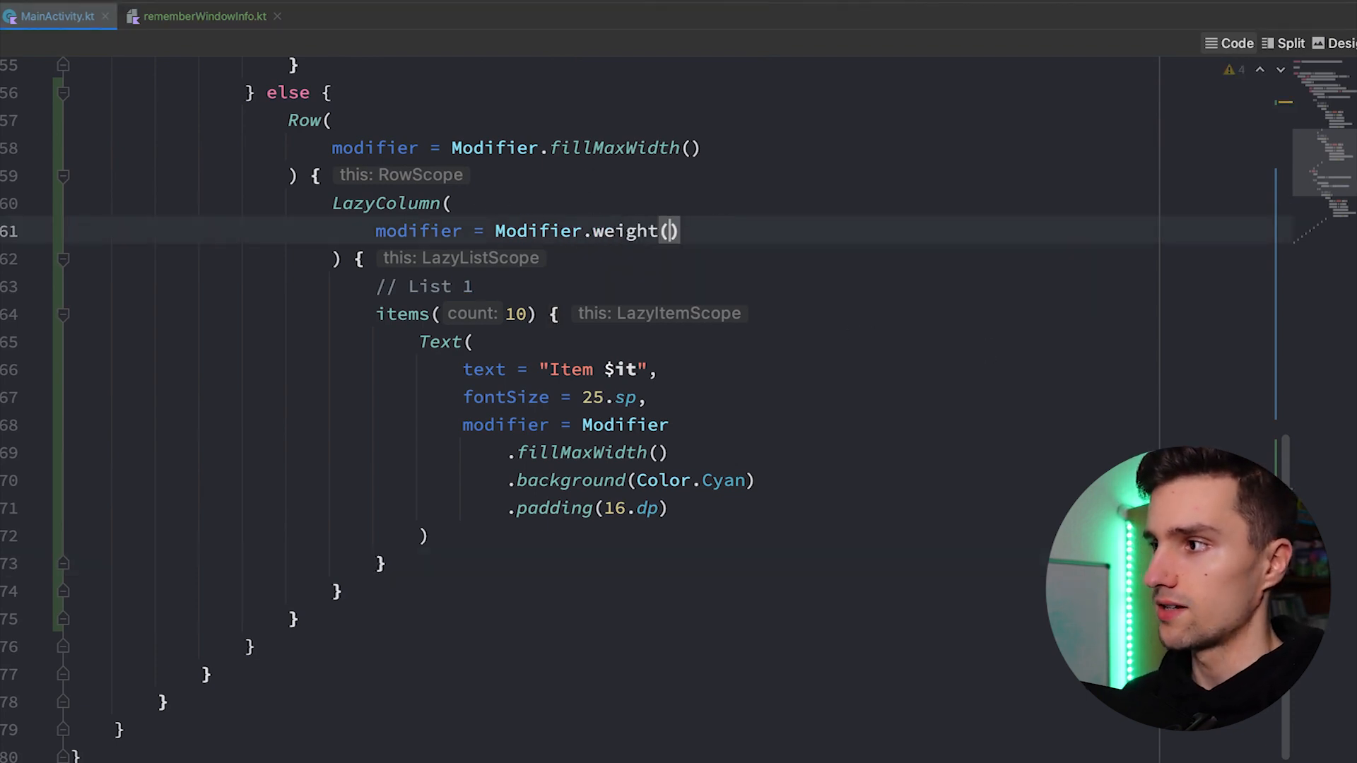
type("1f")
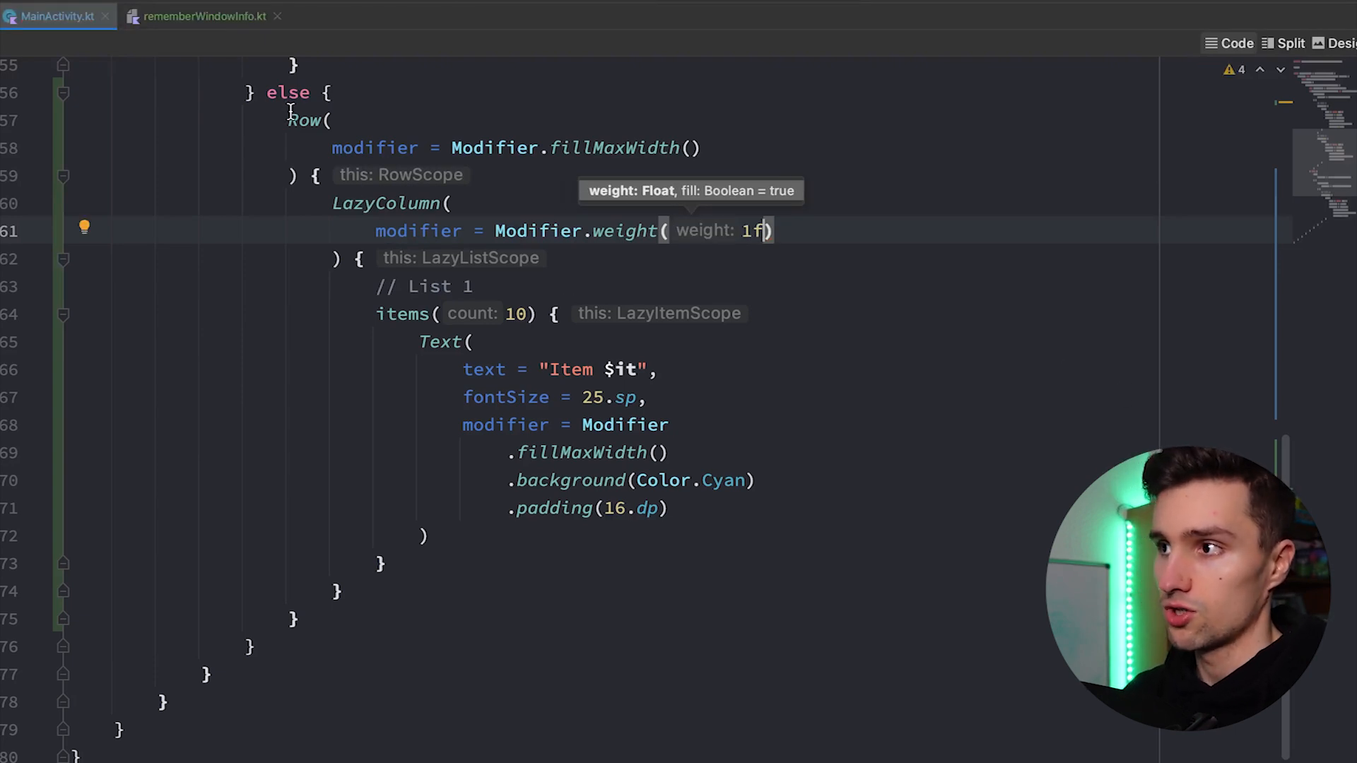
left_click(318, 121)
double_click(365, 202)
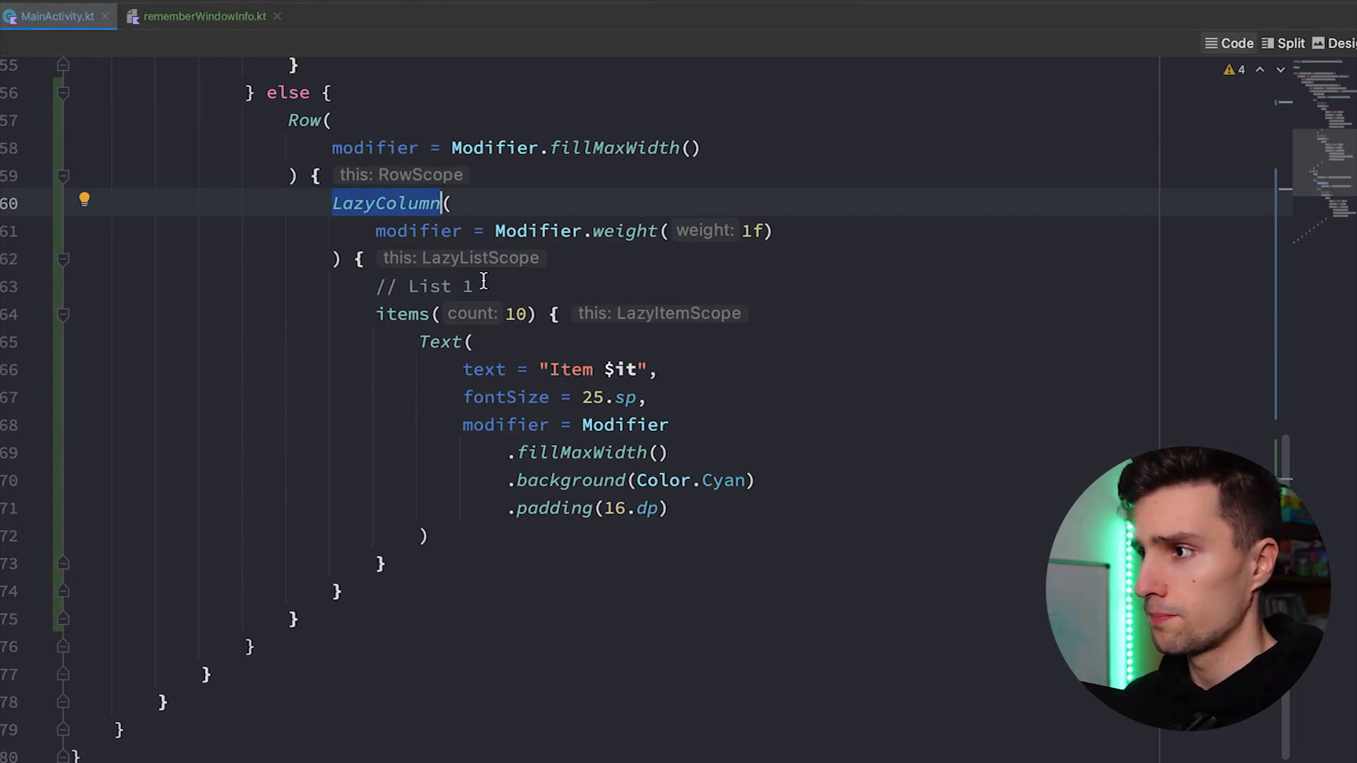
scroll(372, 201, "down", 1)
Duplicate the weighted LazyColumn so the Row holds two lists
left_click(323, 195)
left_click_drag(327, 193, 345, 583)
key("ctrl+c")
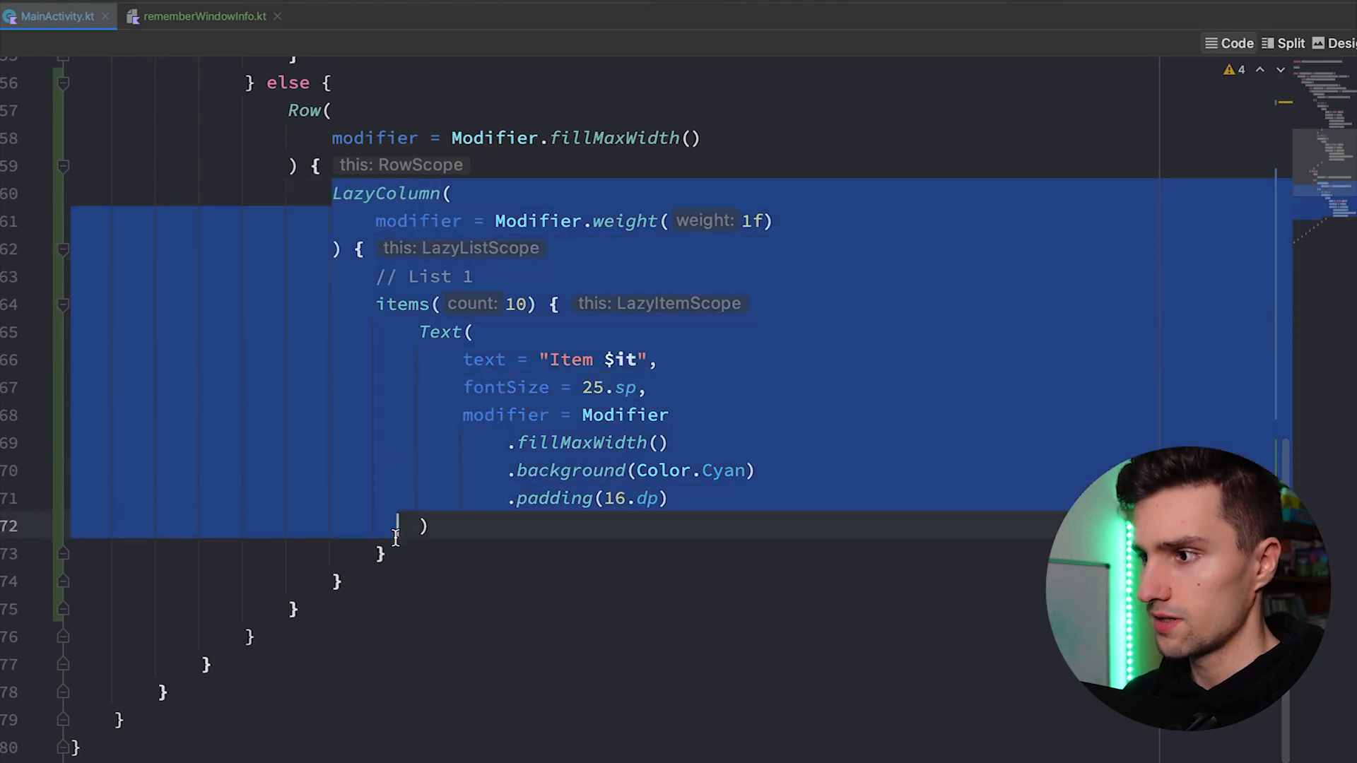
left_click(388, 582)
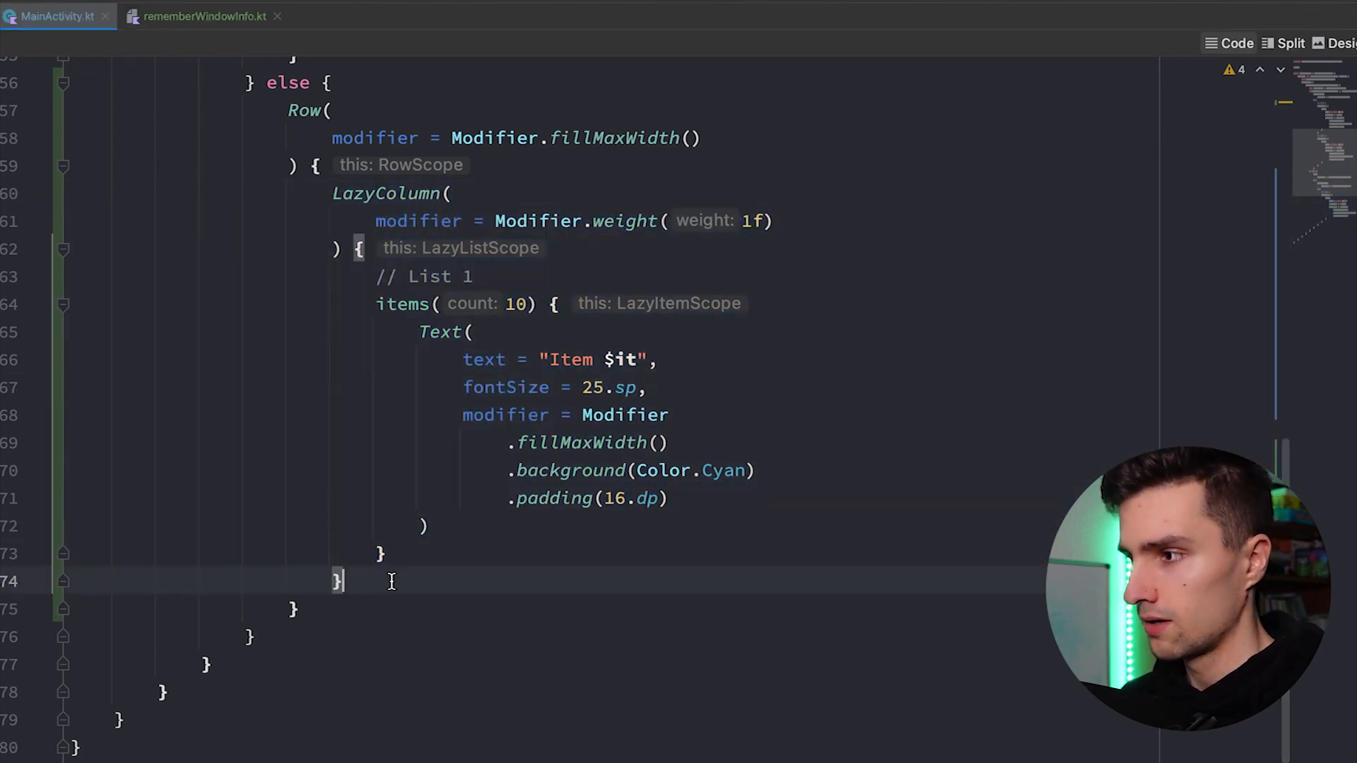
key("ctrl+v")
scroll(552, 445, "down", 5)
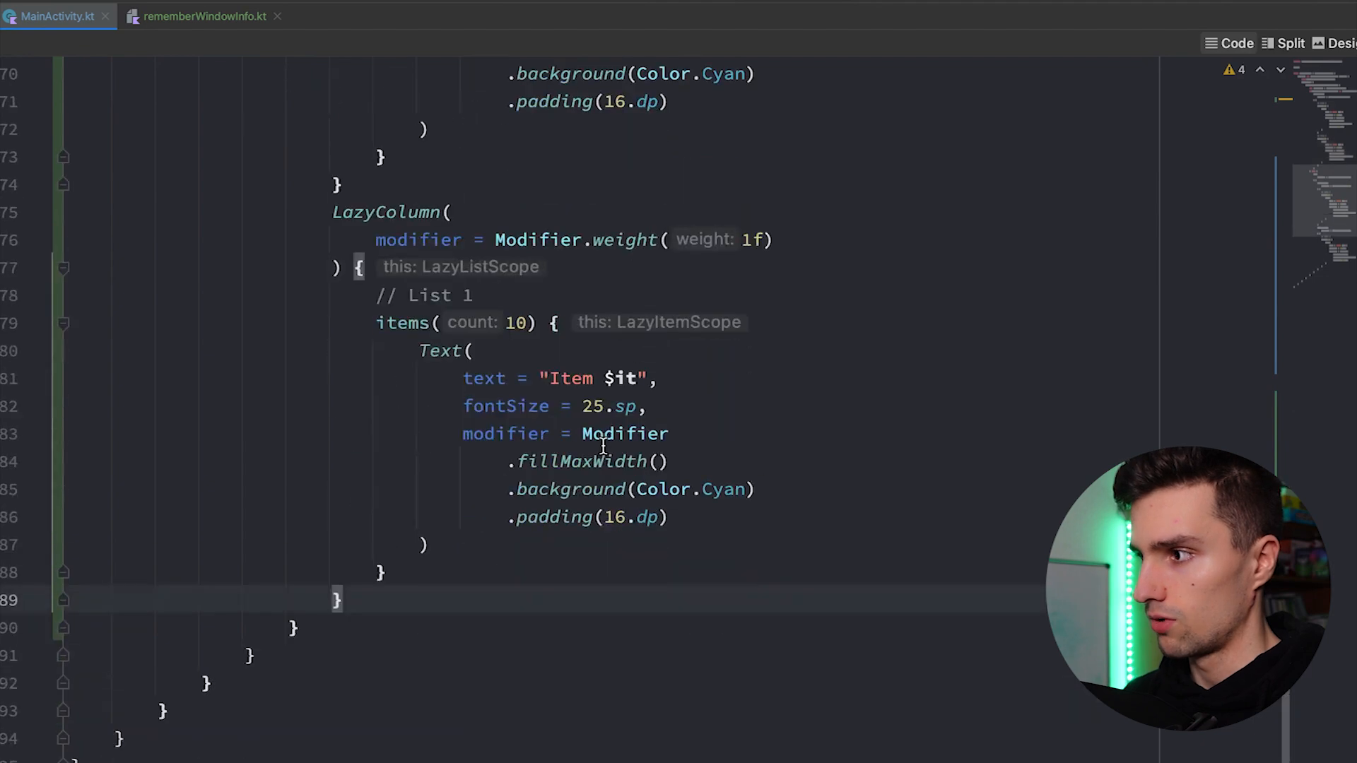
scroll(450, 324, "down", 3)
scroll(509, 318, "down", 3)
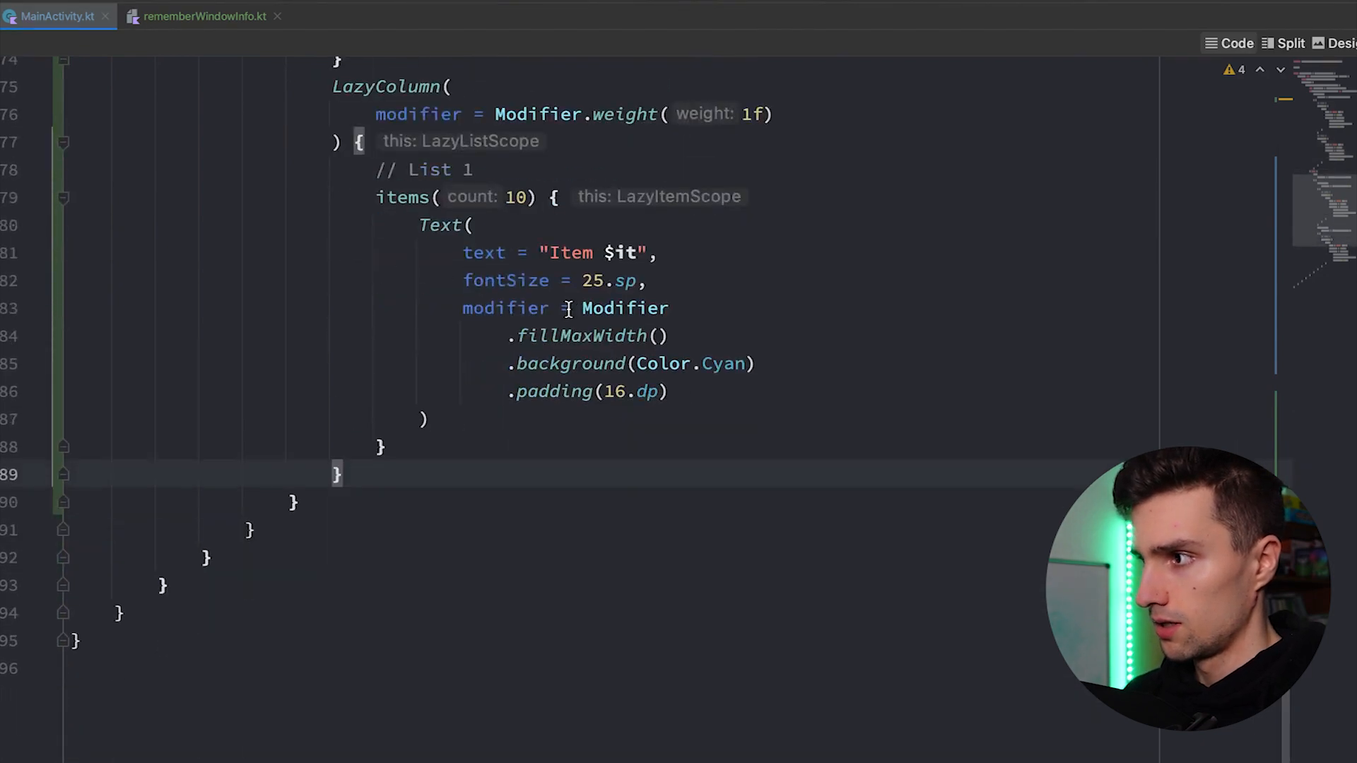
Change the first list's item background from Color.Cyan to Color.Green
double_click(578, 294)
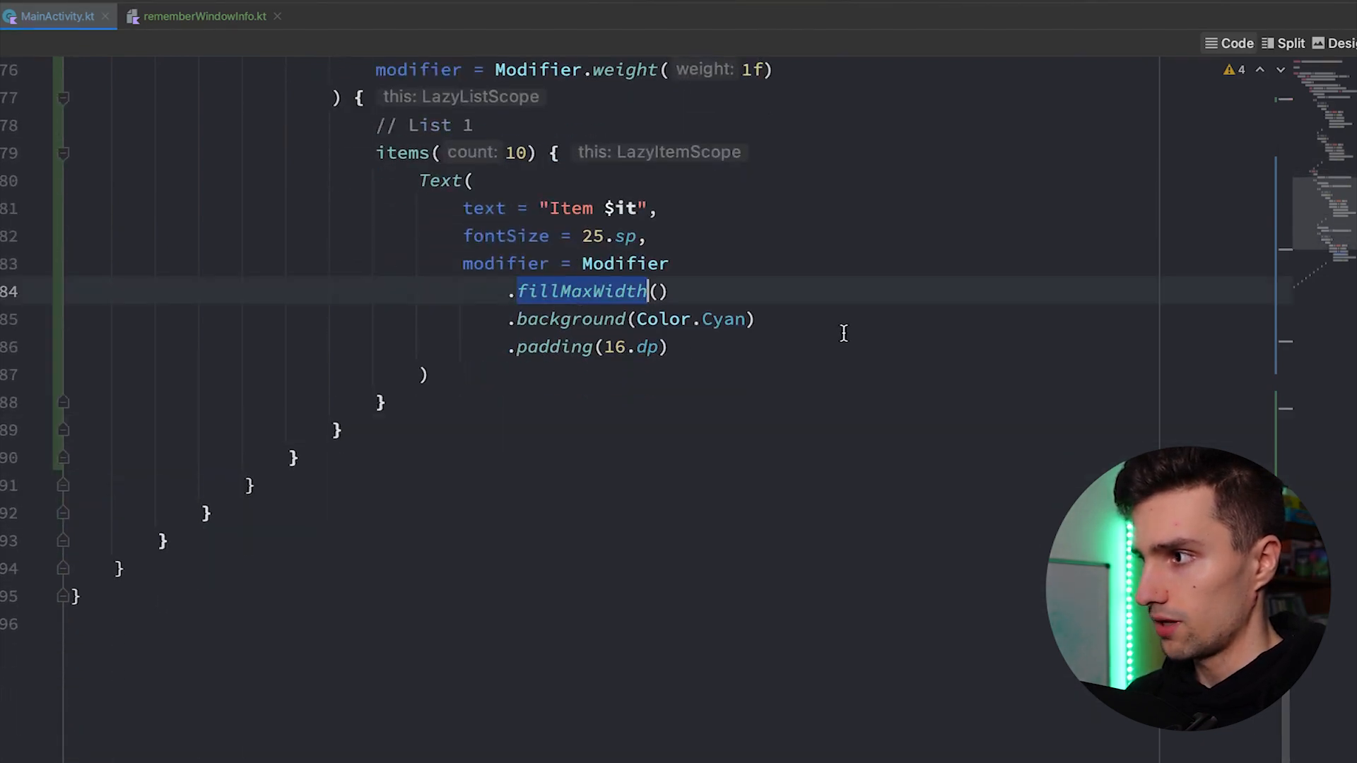
scroll(784, 319, "up", 2)
scroll(743, 319, "up", 3)
scroll(701, 312, "down", 3)
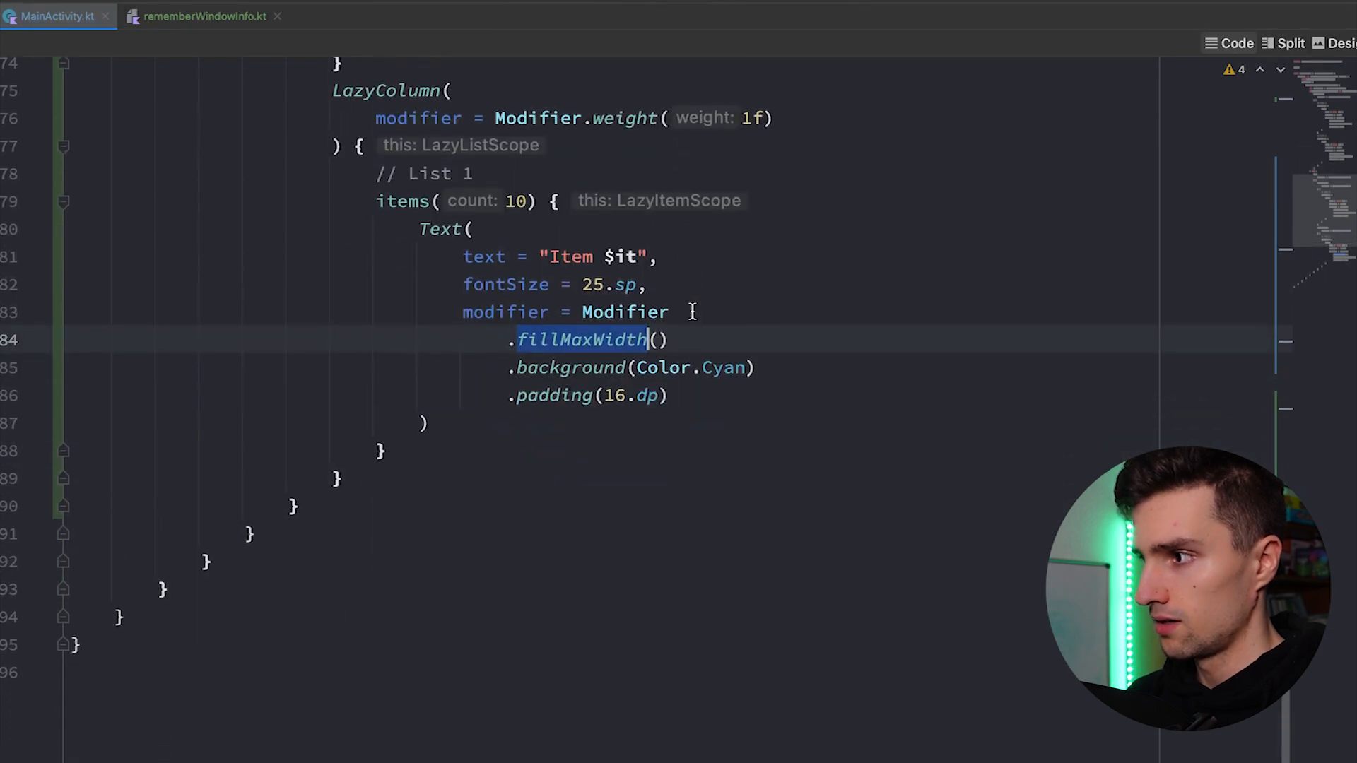
scroll(699, 355, "up", 3)
double_click(708, 178)
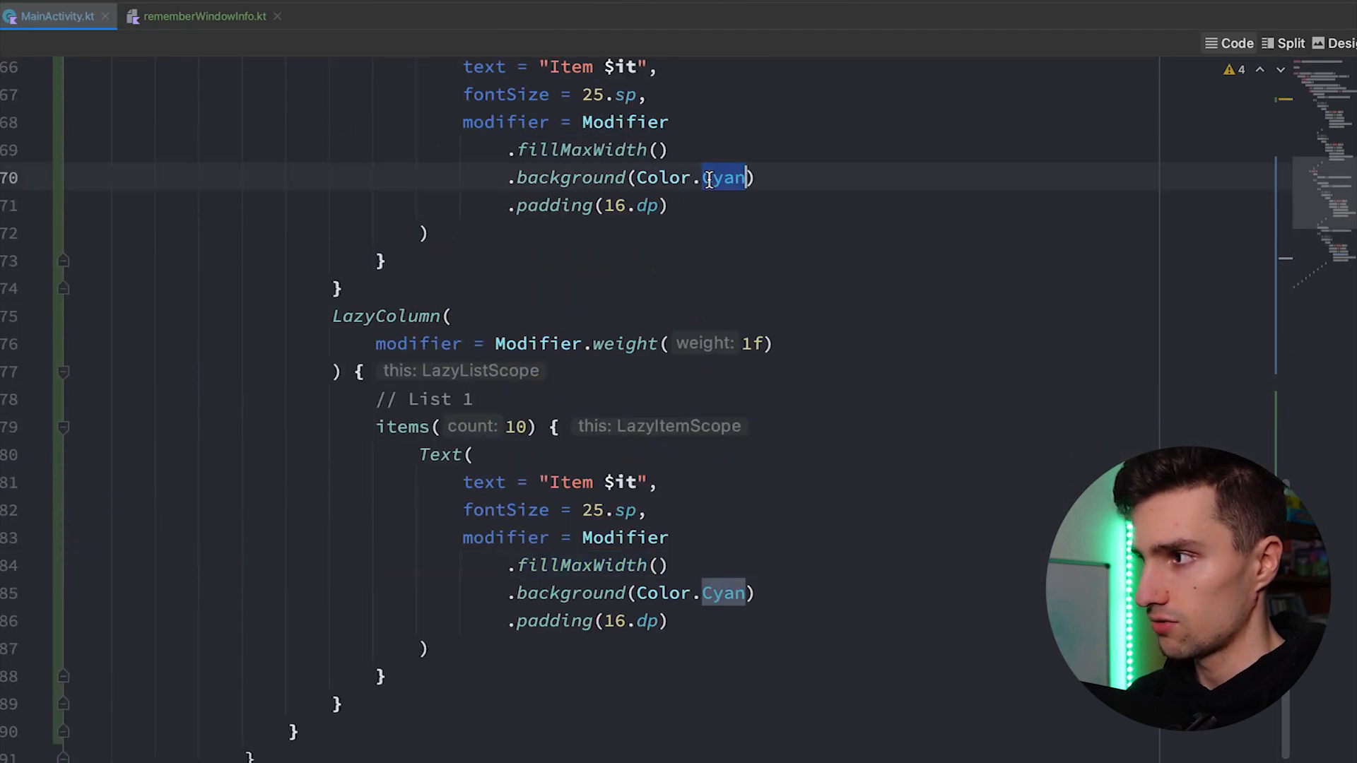
type("Gr")
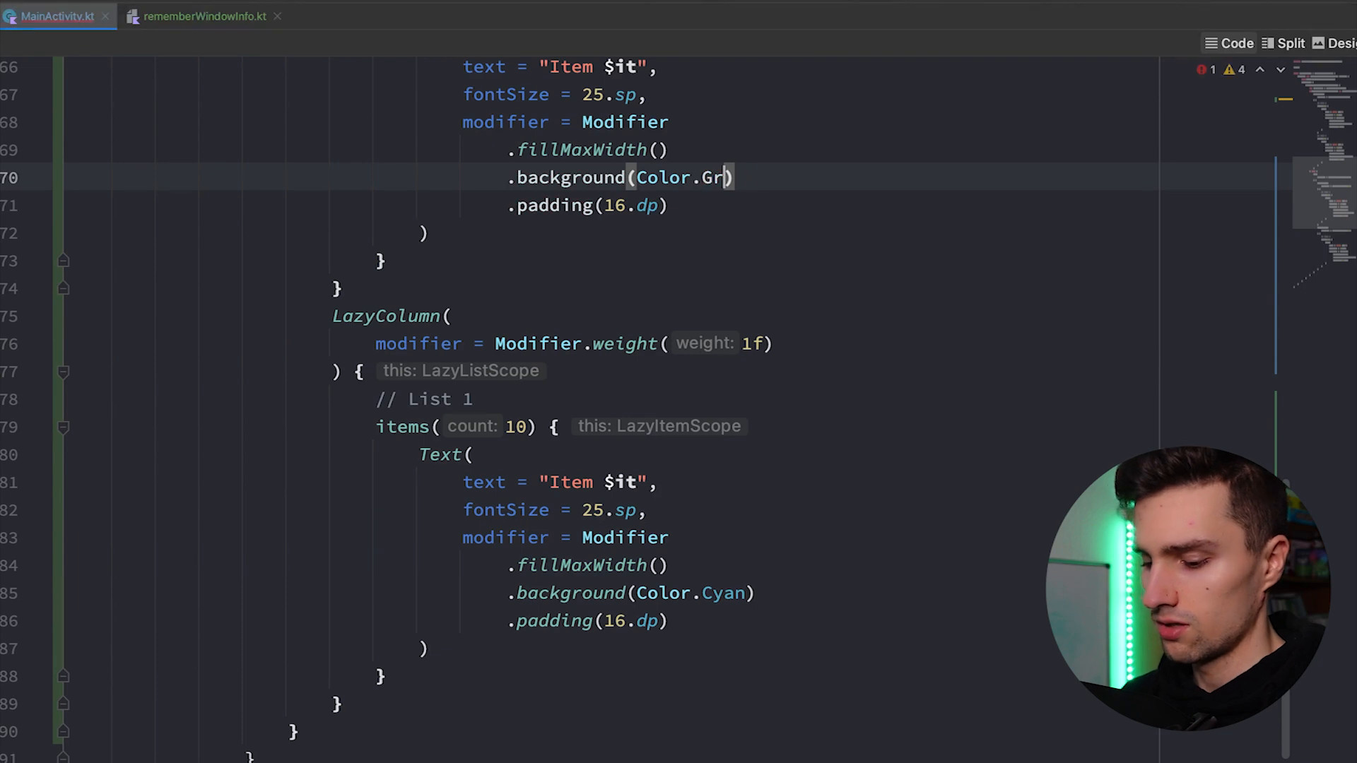
type("e")
key("Return")
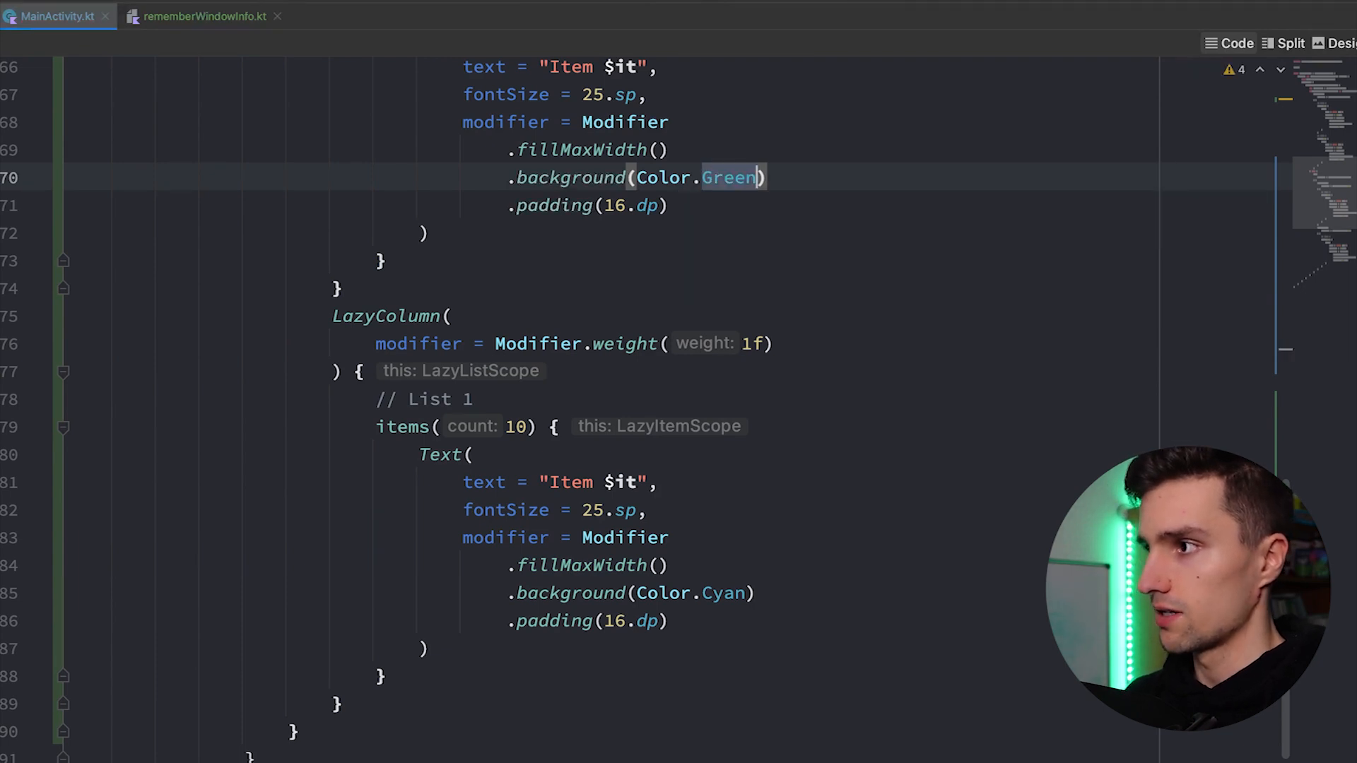
scroll(690, 352, "up", 2)
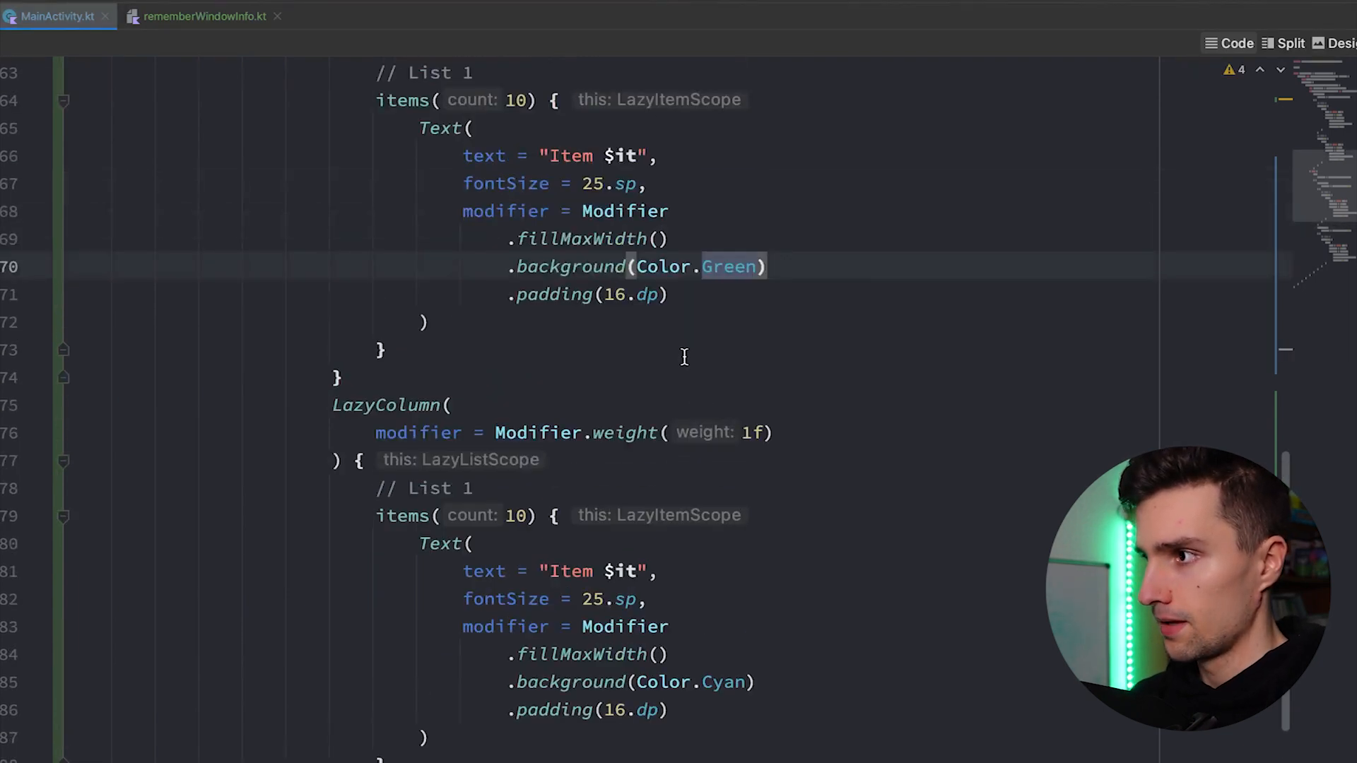
scroll(689, 352, "up", 3)
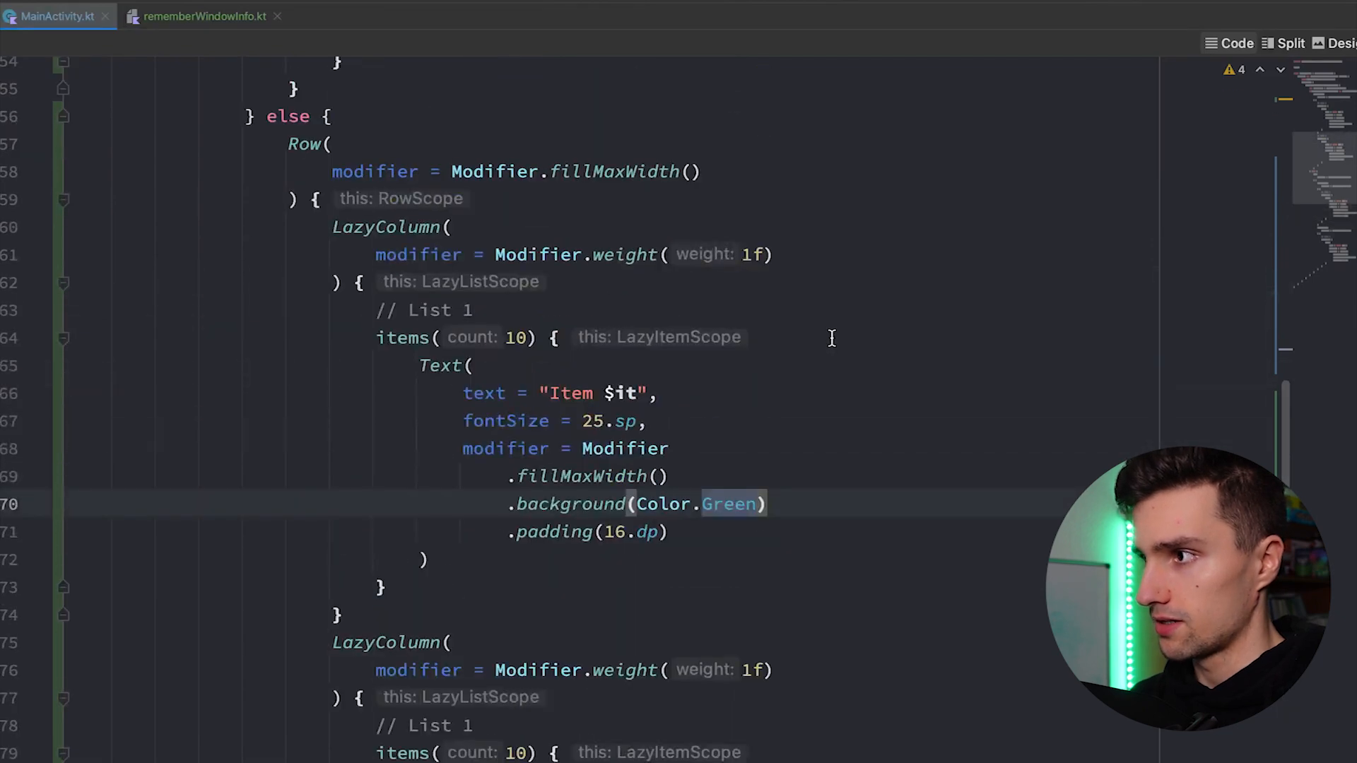
scroll(689, 446, "up", 3)
scroll(690, 530, "up", 2)
scroll(689, 476, "up", 5)
scroll(689, 424, "up", 2)
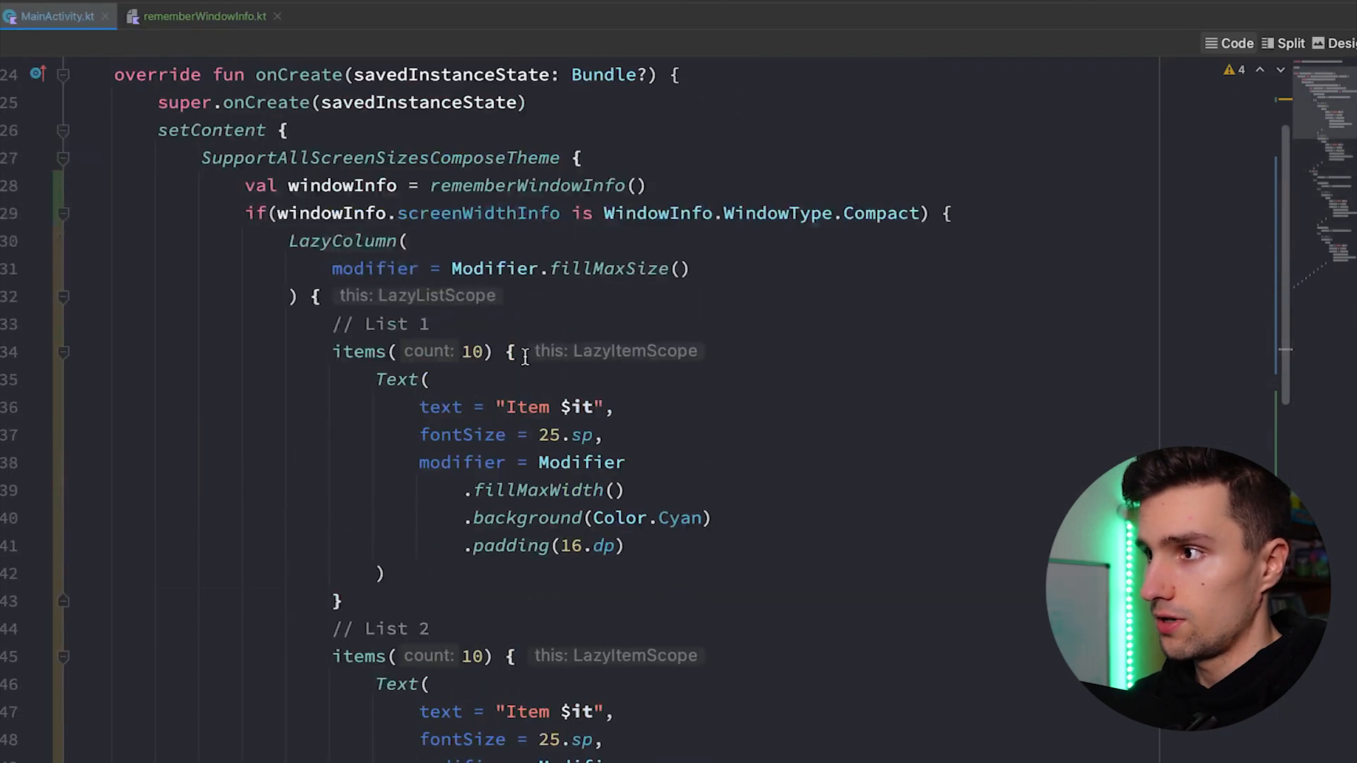
double_click(342, 186)
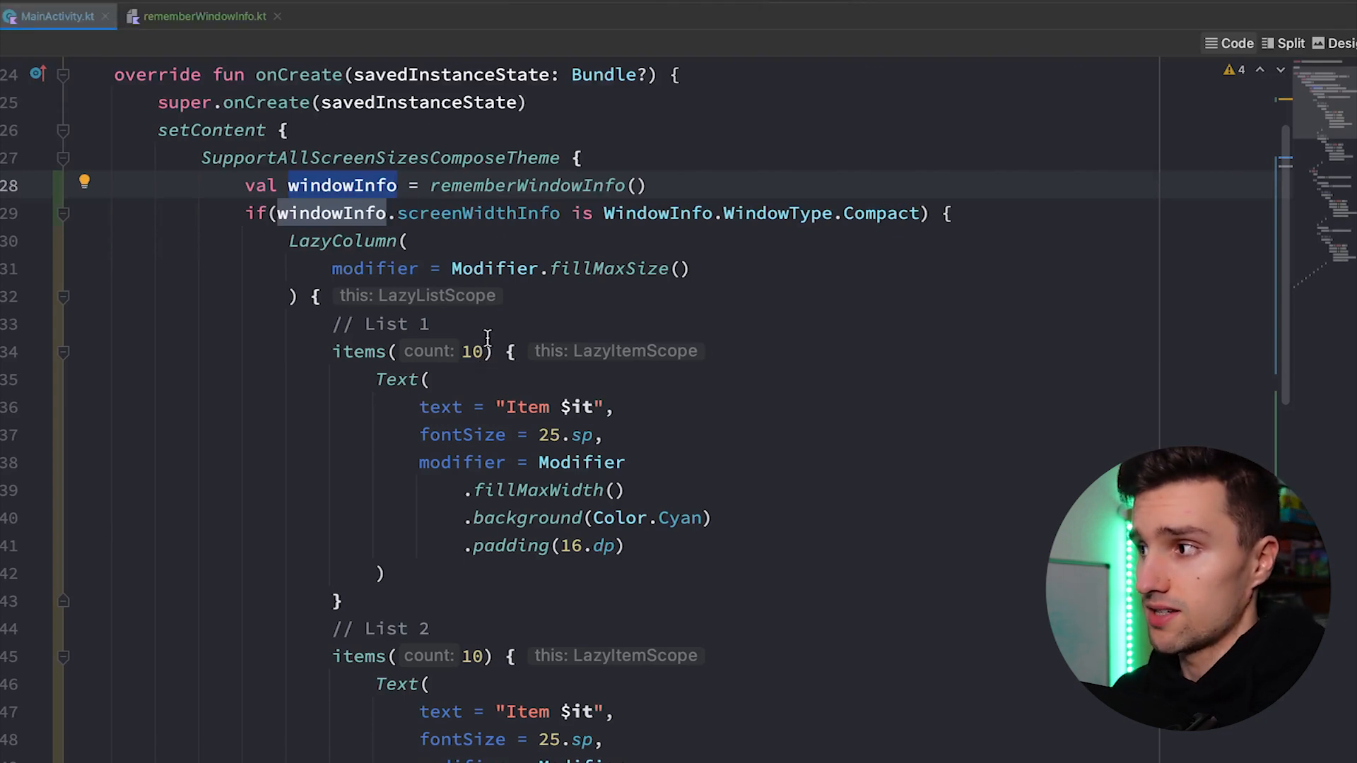
double_click(892, 213)
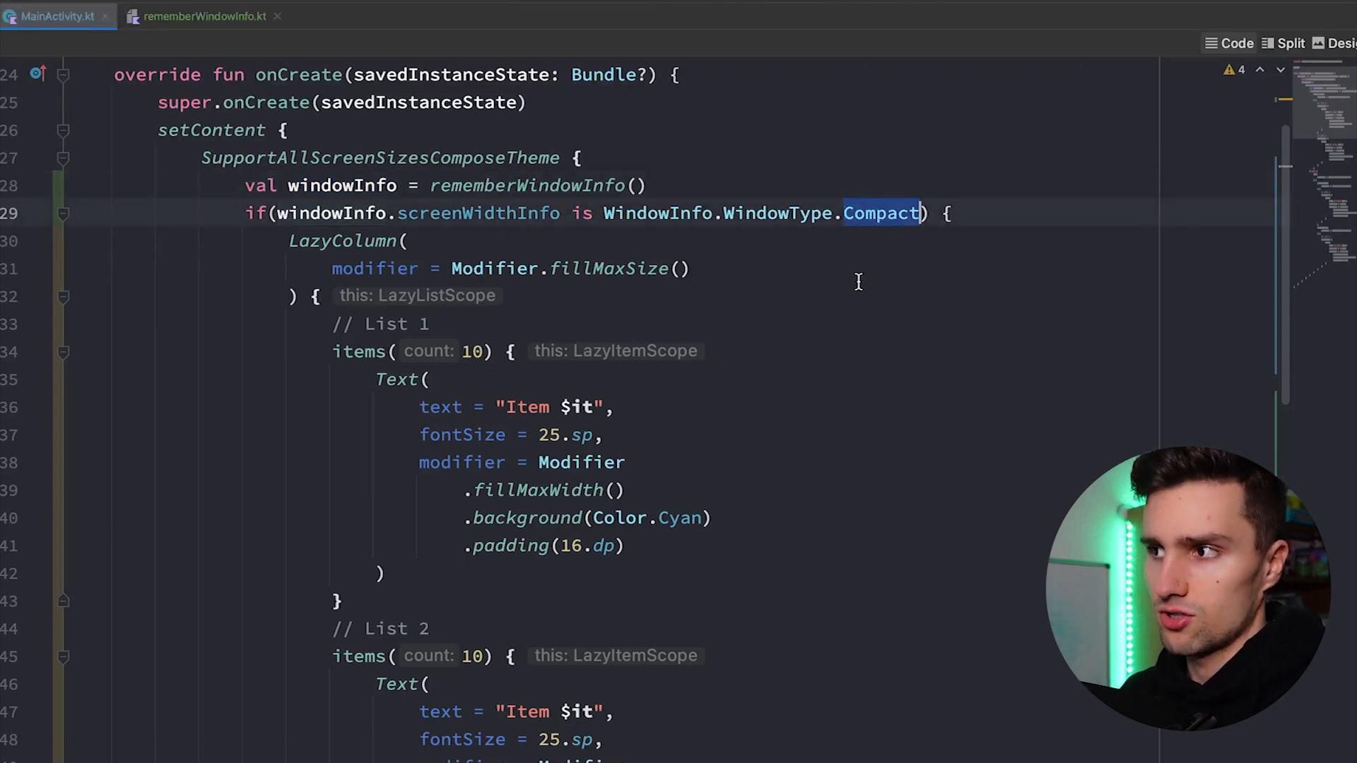
left_click_drag(289, 241, 385, 574)
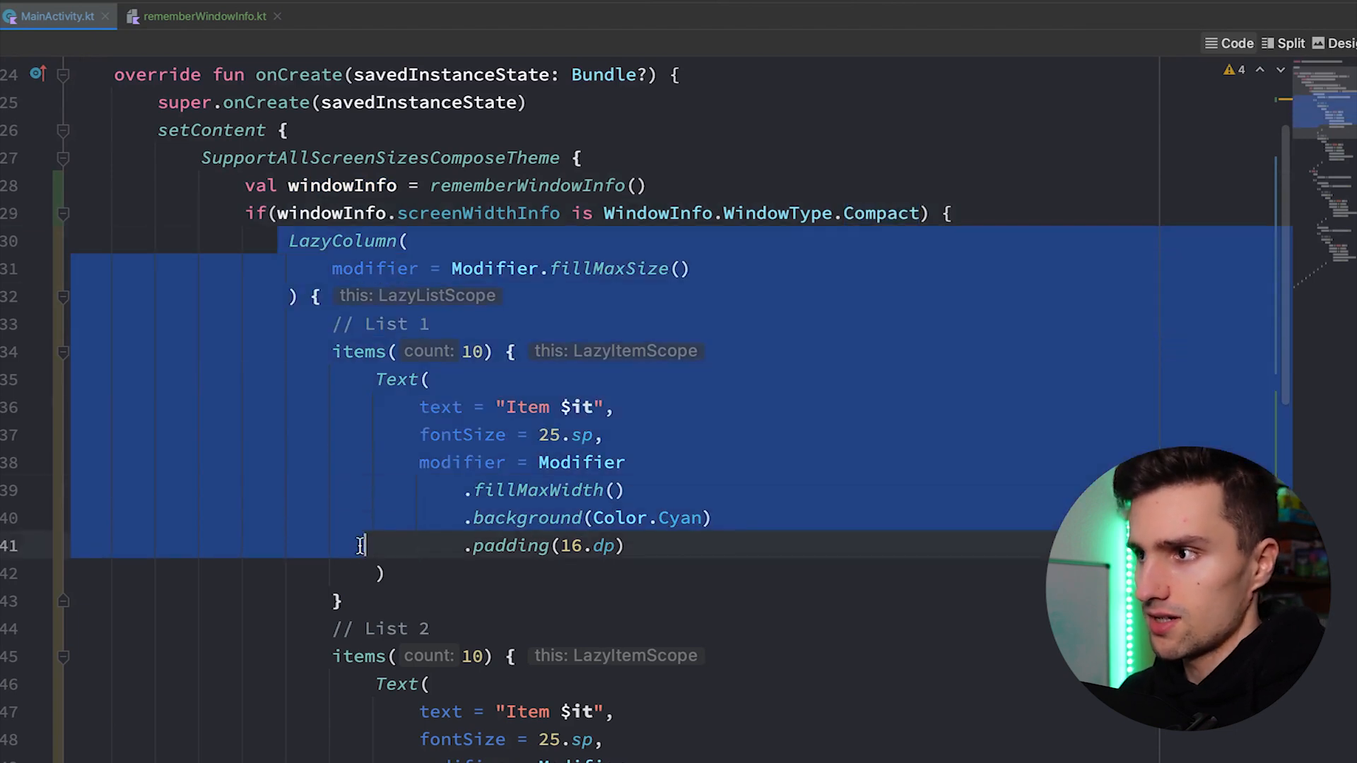
mouse_move(682, 518)
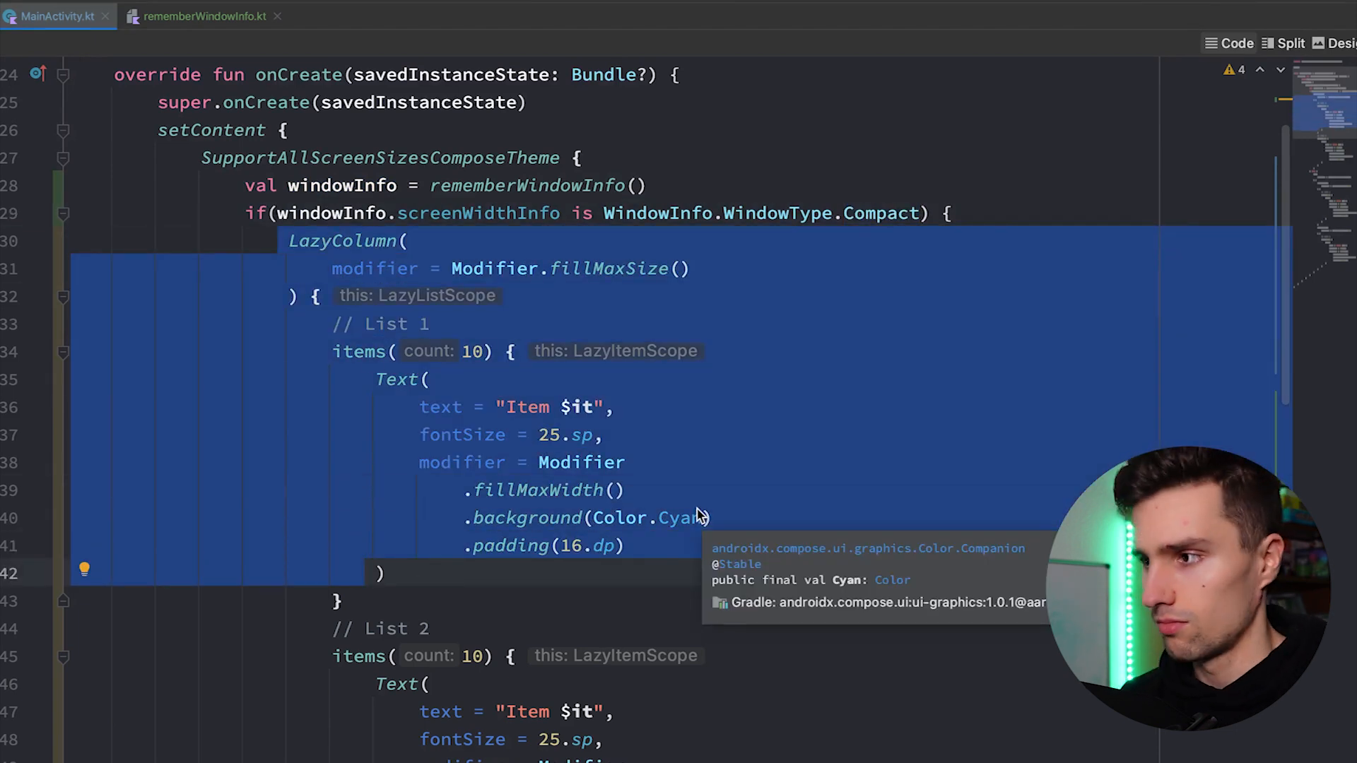
scroll(679, 446, "down", 1)
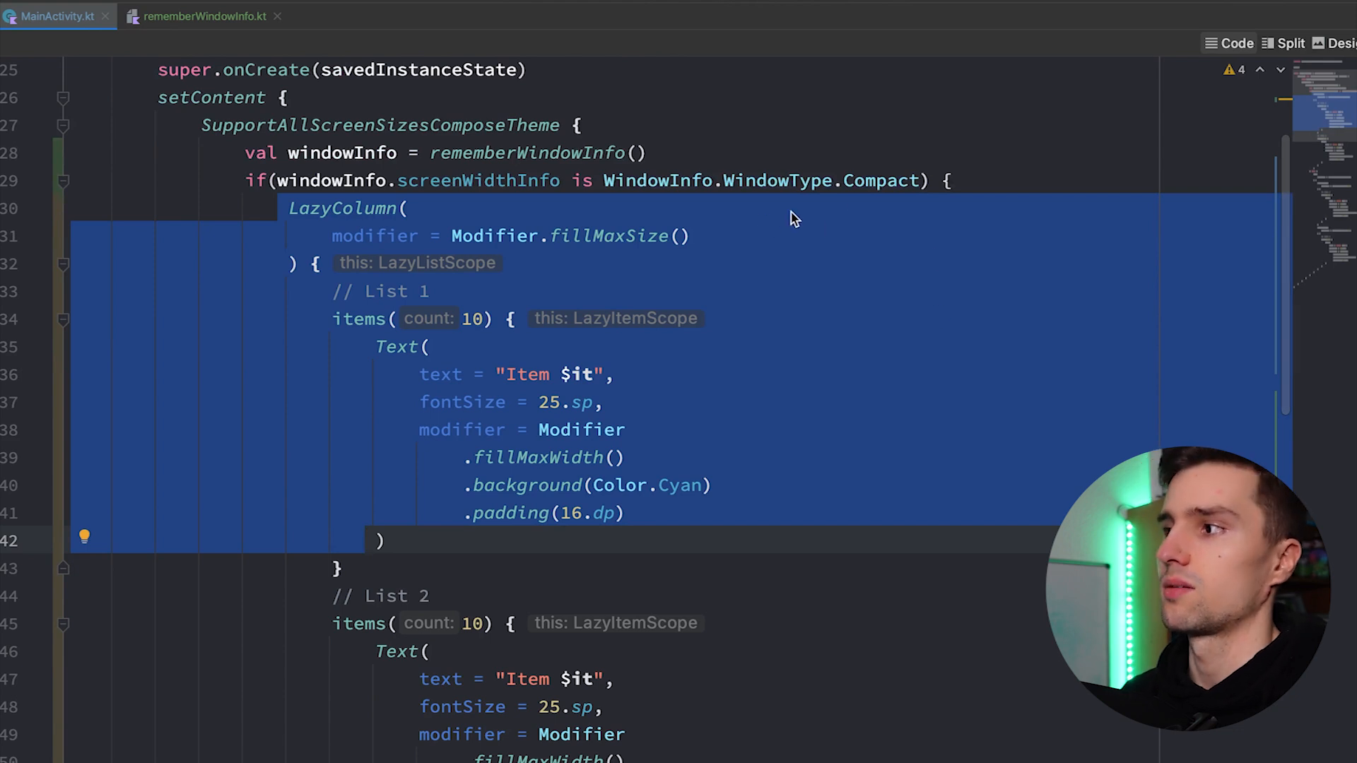
double_click(857, 182)
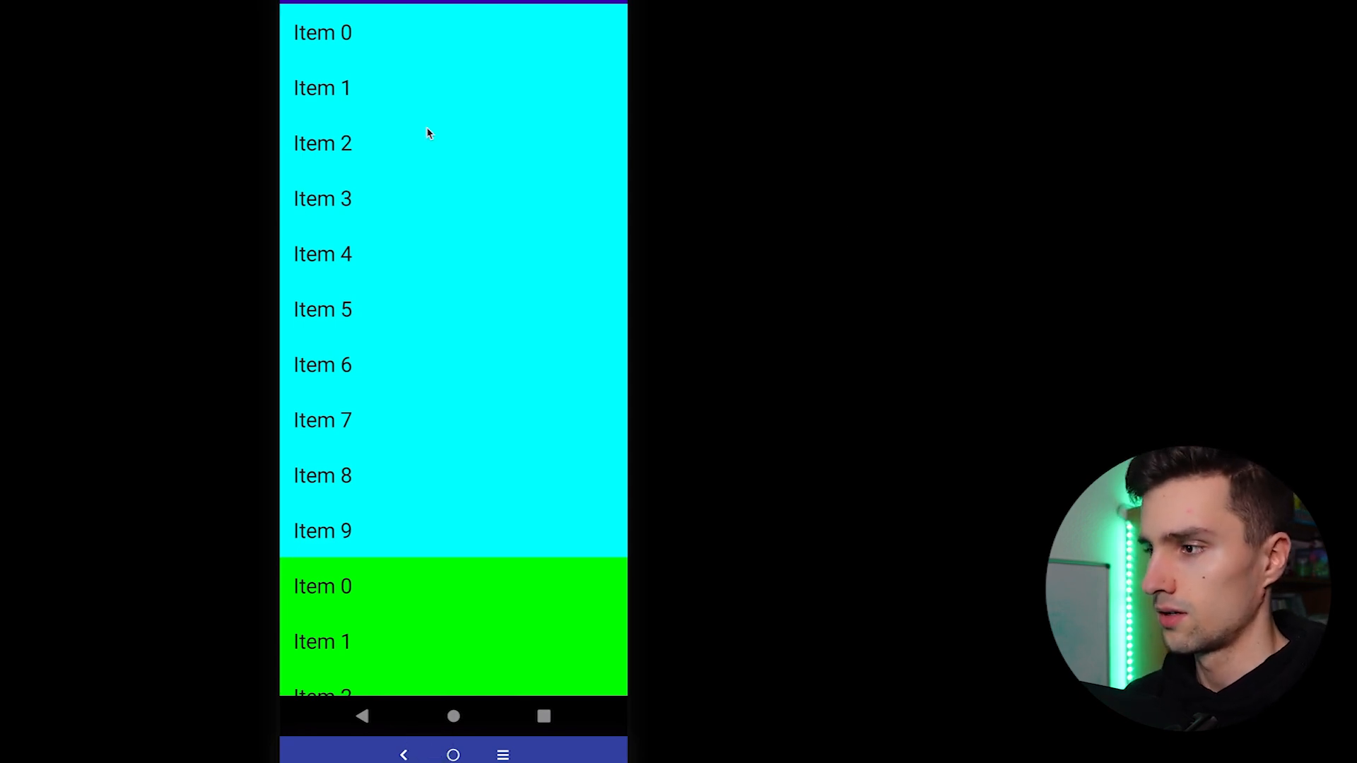
mouse_move(460, 514)
left_mouse_down()
mouse_move(461, 152)
mouse_move(437, 552)
mouse_move(424, 138)
mouse_move(403, 561)
left_mouse_up()
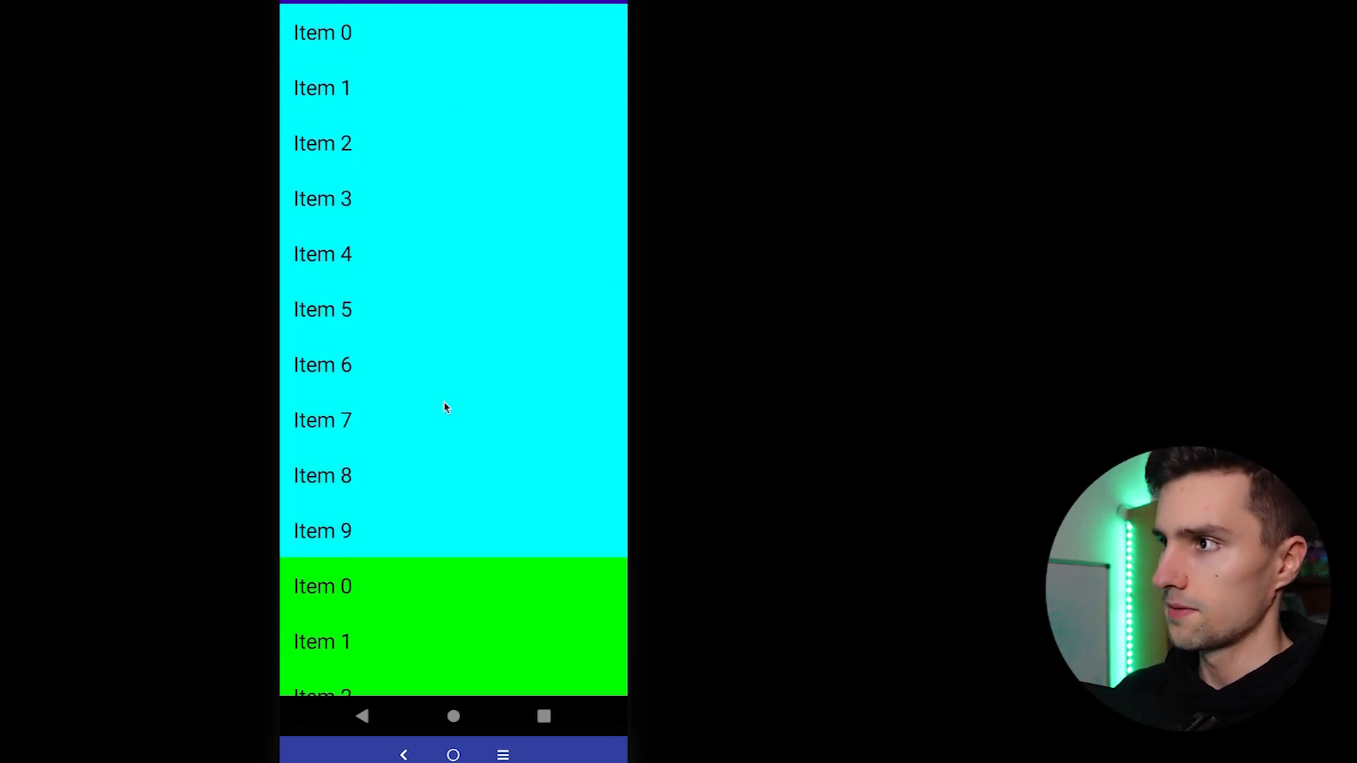
Rotate the emulator device to landscape
key("ctrl+Left")
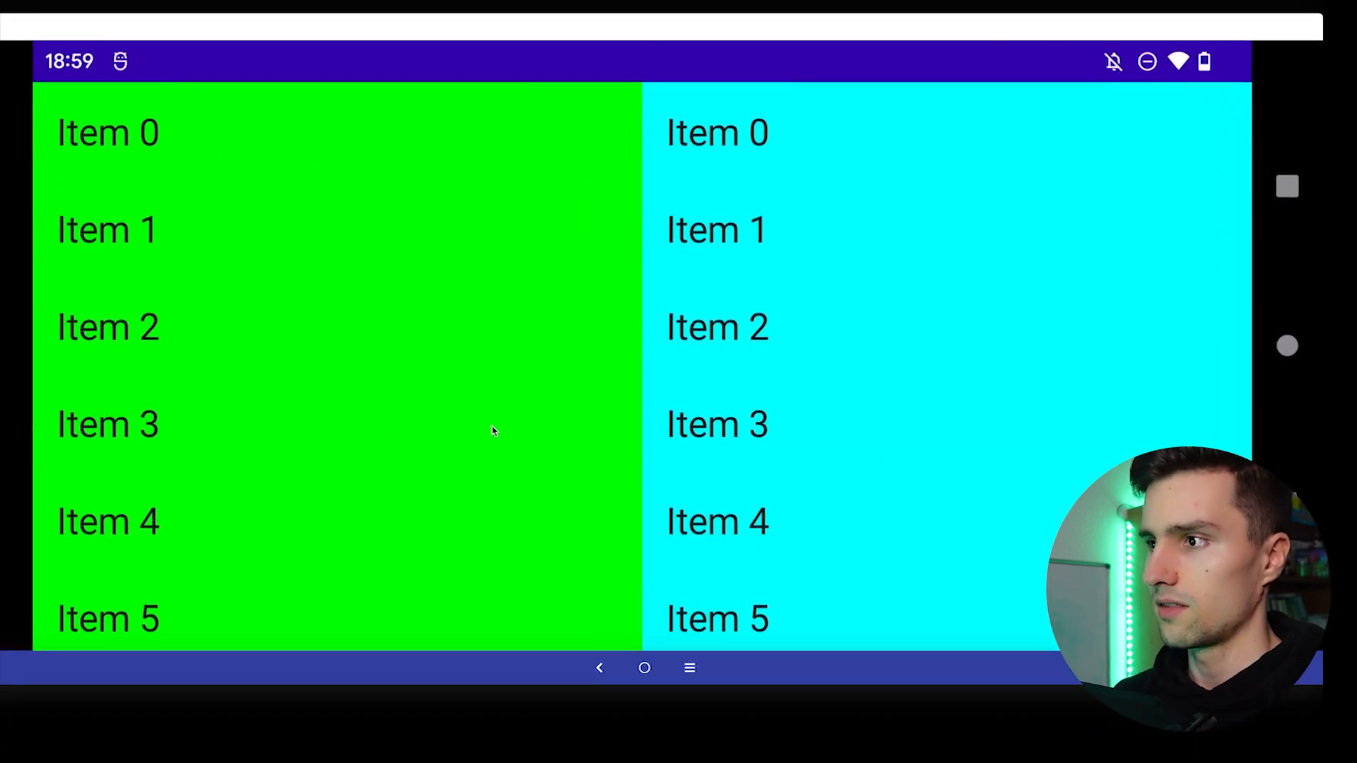
left_click_drag(492, 429, 472, 226)
left_click_drag(876, 508, 876, 159)
left_click_drag(424, 318, 435, 530)
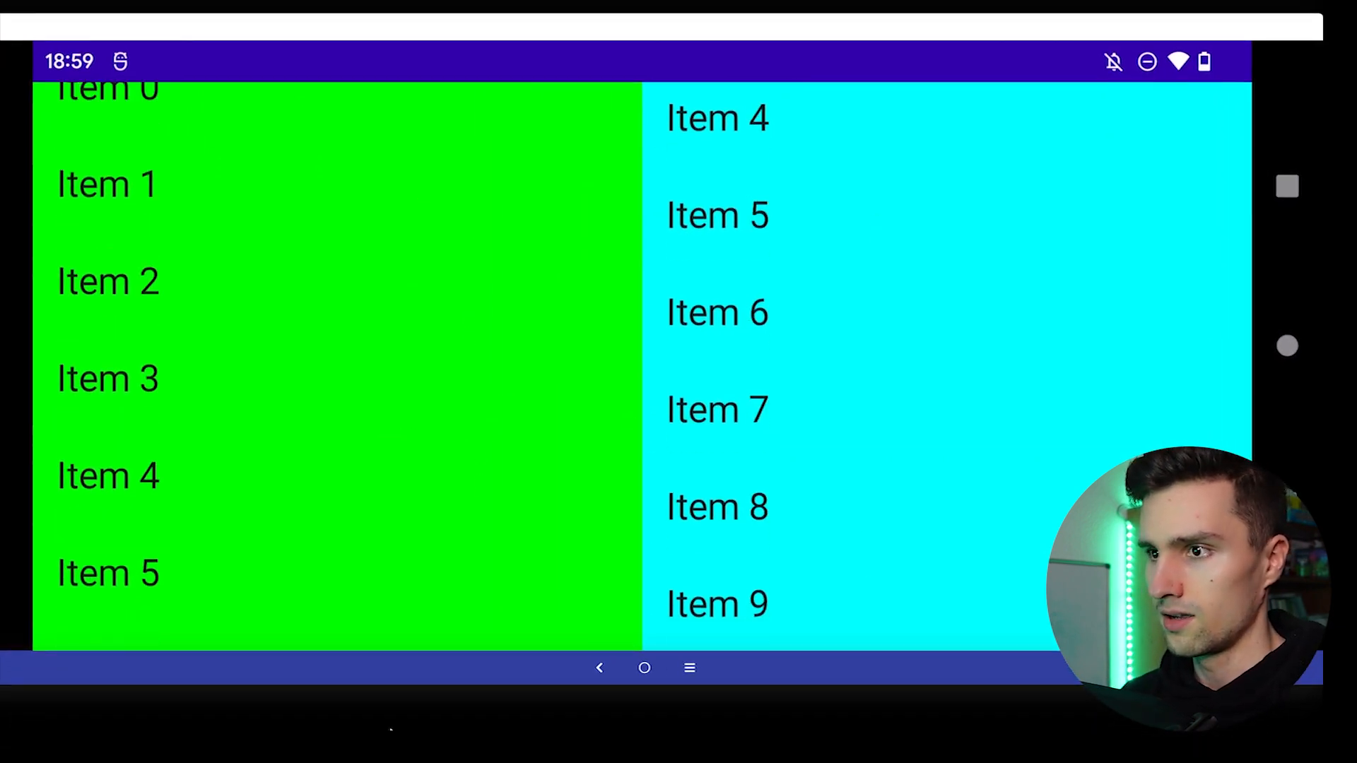
left_click_drag(434, 138, 424, 531)
Swipe the green and cyan columns separately to show they scroll independently
left_click_drag(418, 164, 418, 530)
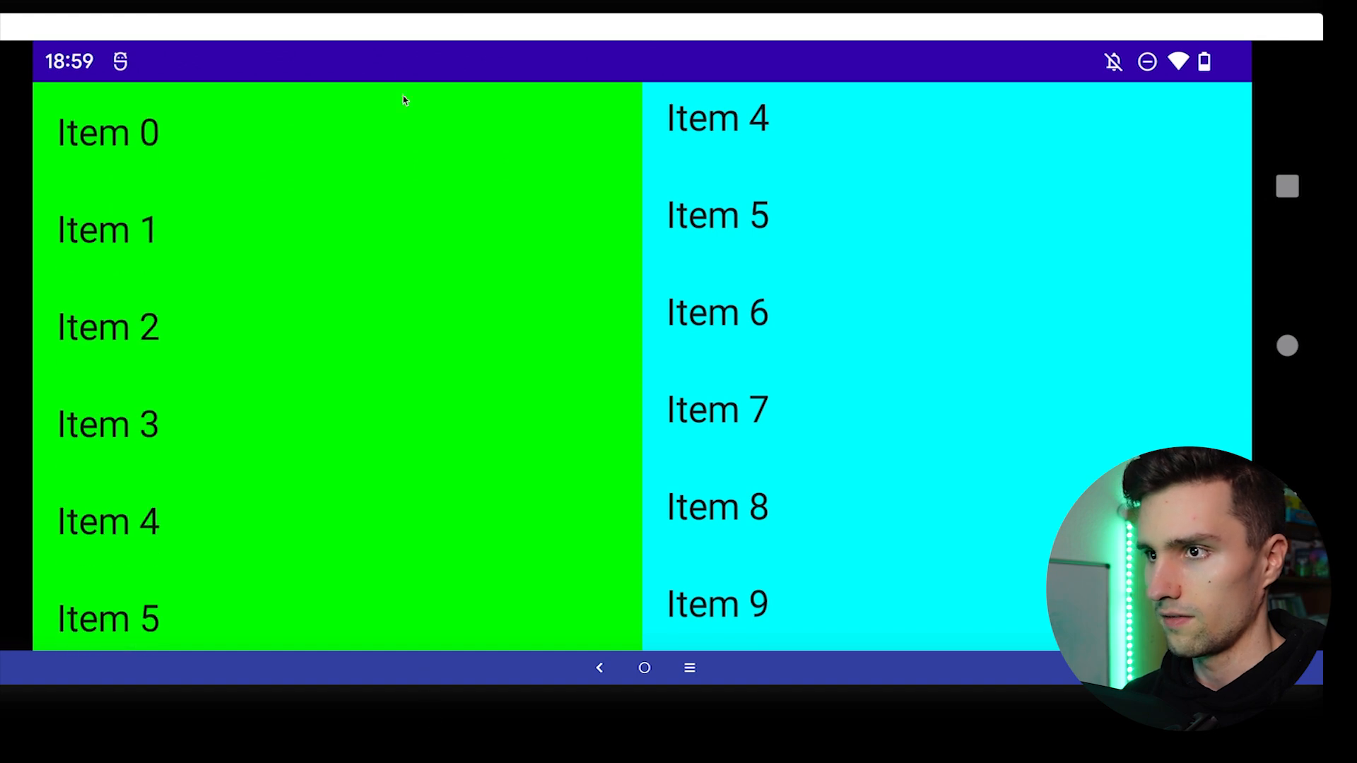
left_click_drag(789, 63, 790, 371)
left_click_drag(732, 509, 789, 62)
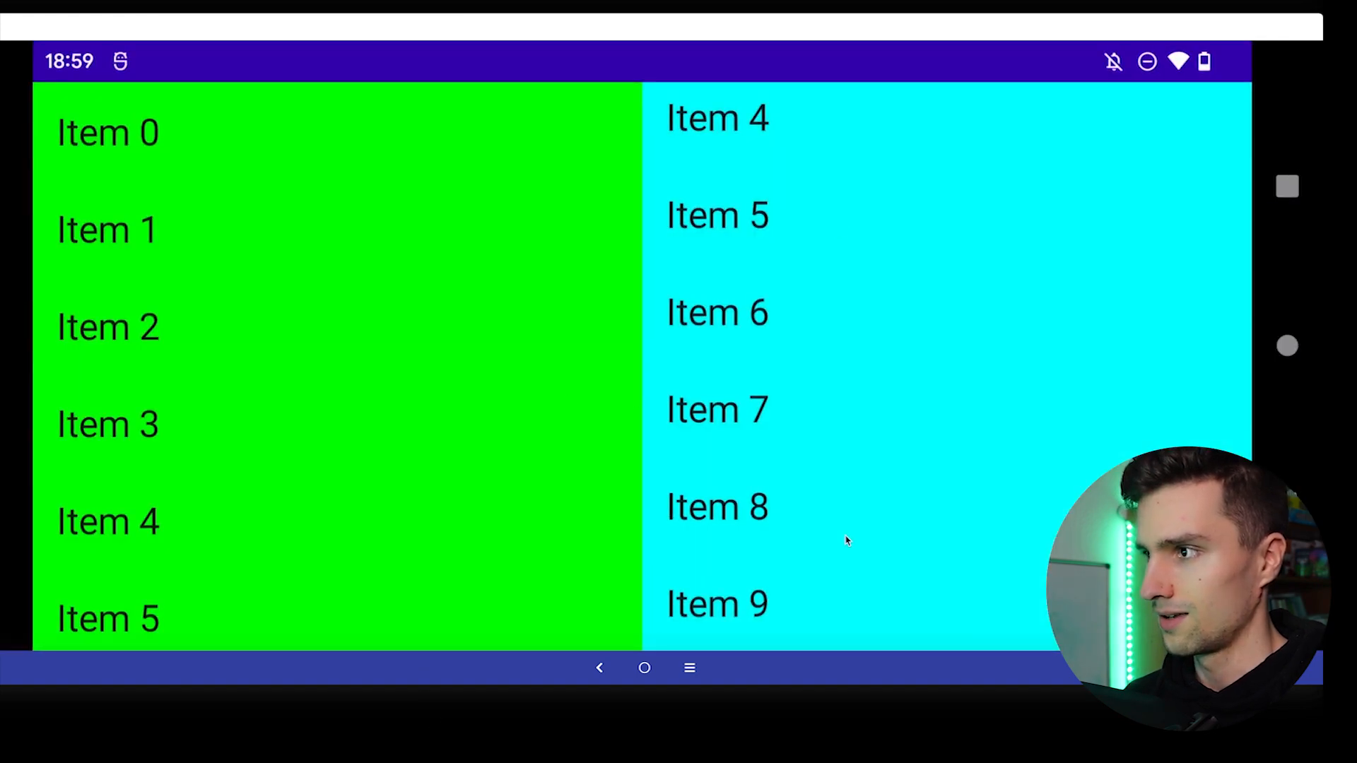
scroll(808, 371, "up", 2)
left_click_drag(799, 213, 775, 405)
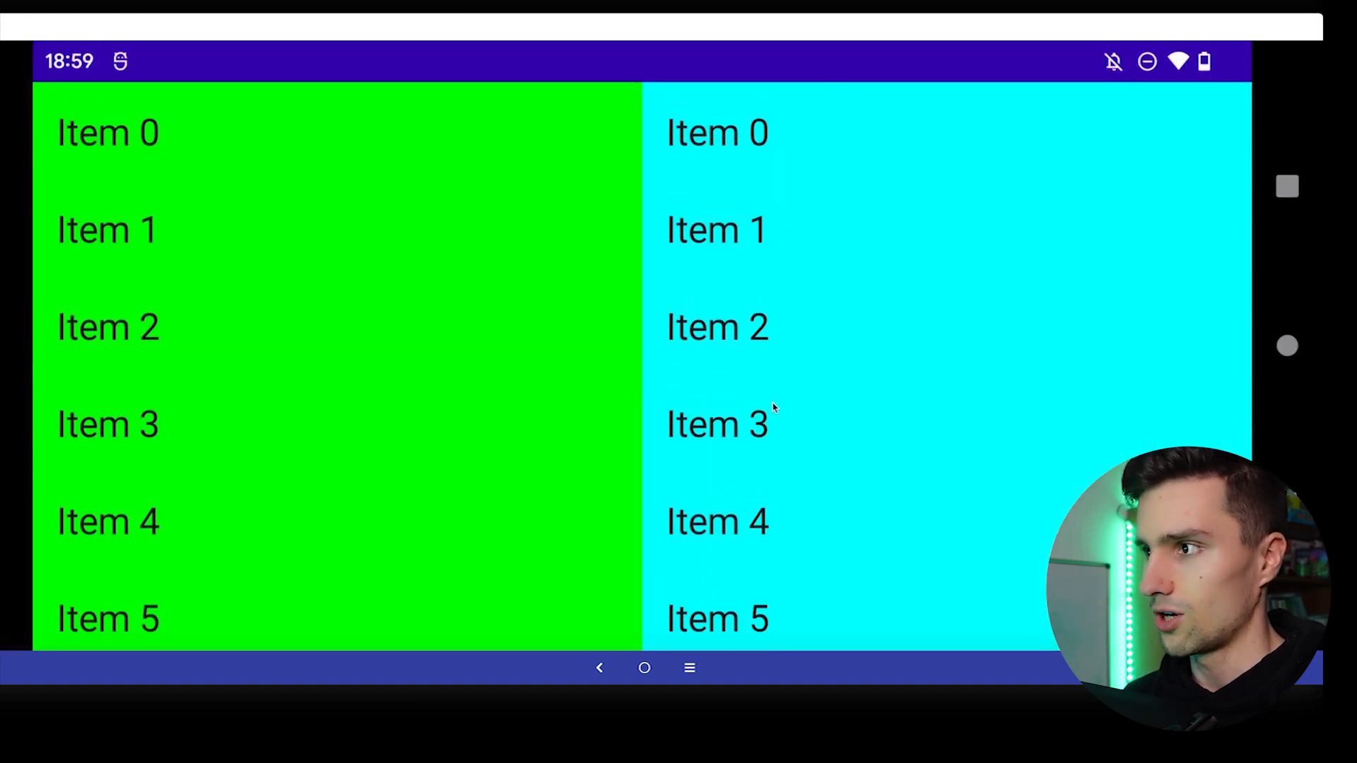